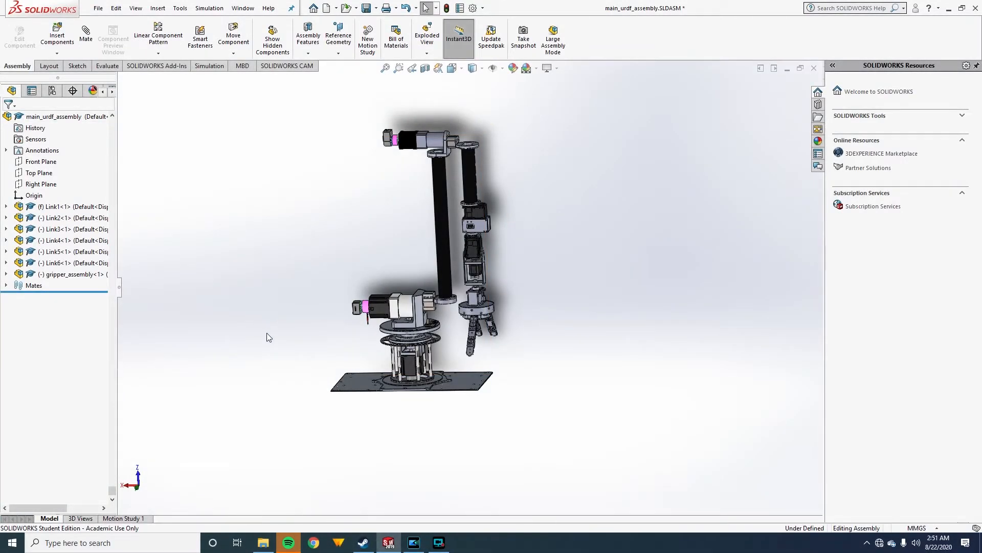
Examine the robot arm assembly, highlighting each component from Link1 through Link6 and gripper_assembly.
mouse_move(333, 348)
middle_down()
mouse_move(445, 352)
mouse_move(318, 336)
mouse_move(269, 347)
mouse_move(309, 384)
mouse_move(416, 445)
mouse_move(388, 431)
mouse_move(330, 366)
middle_up()
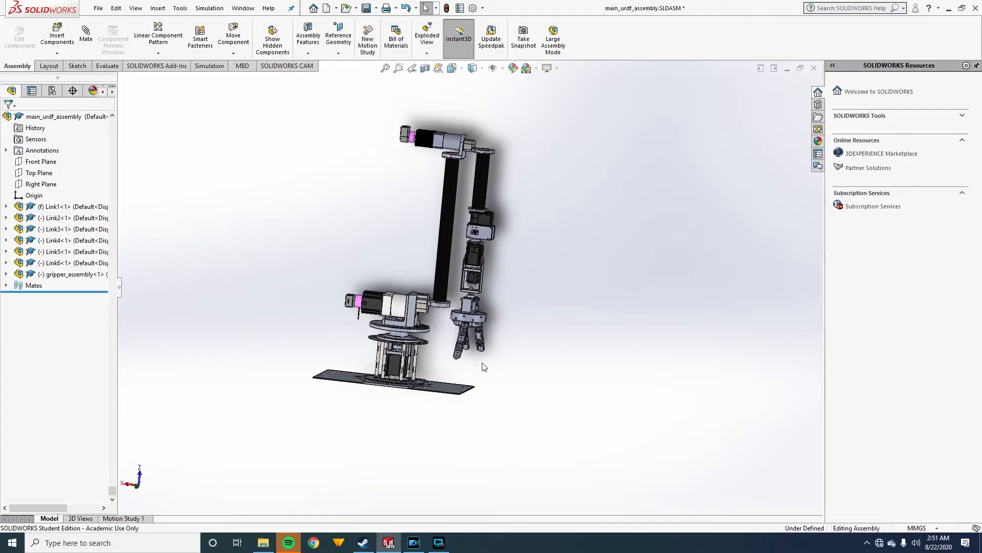
mouse_move(557, 362)
middle_down()
mouse_move(511, 347)
mouse_move(481, 351)
mouse_move(522, 353)
mouse_move(541, 368)
middle_up()
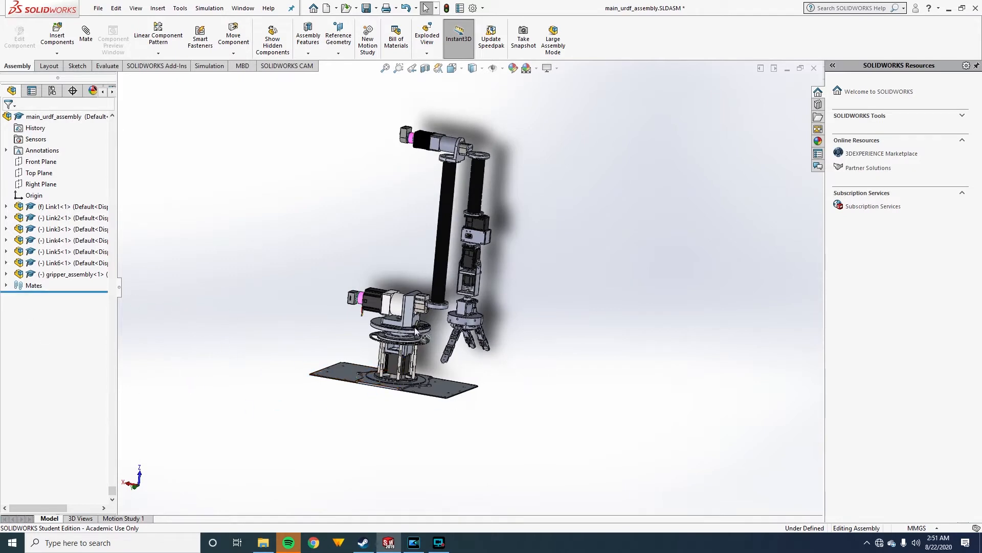
scroll(417, 333, down, 2)
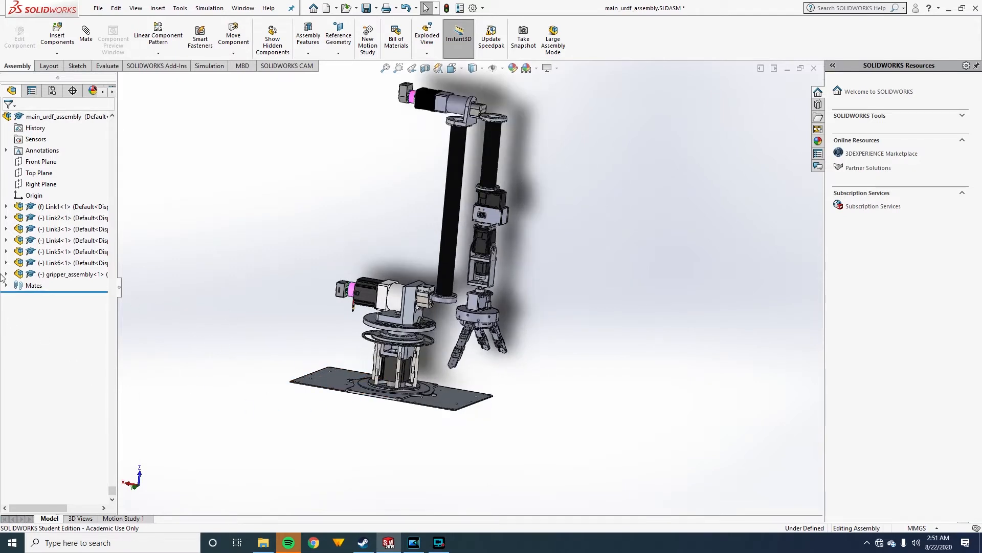
click(66, 206)
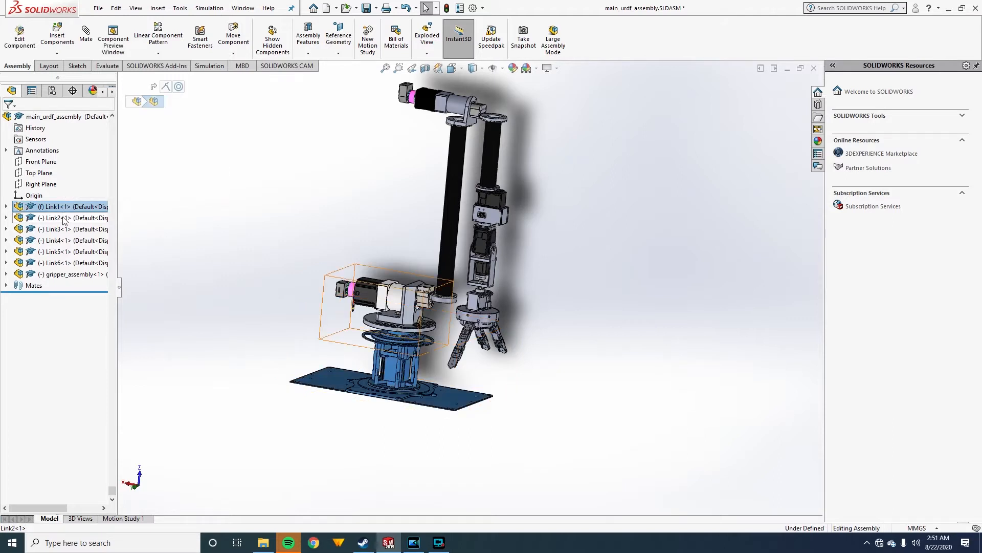
click(67, 217)
click(67, 229)
click(68, 240)
click(68, 251)
click(70, 264)
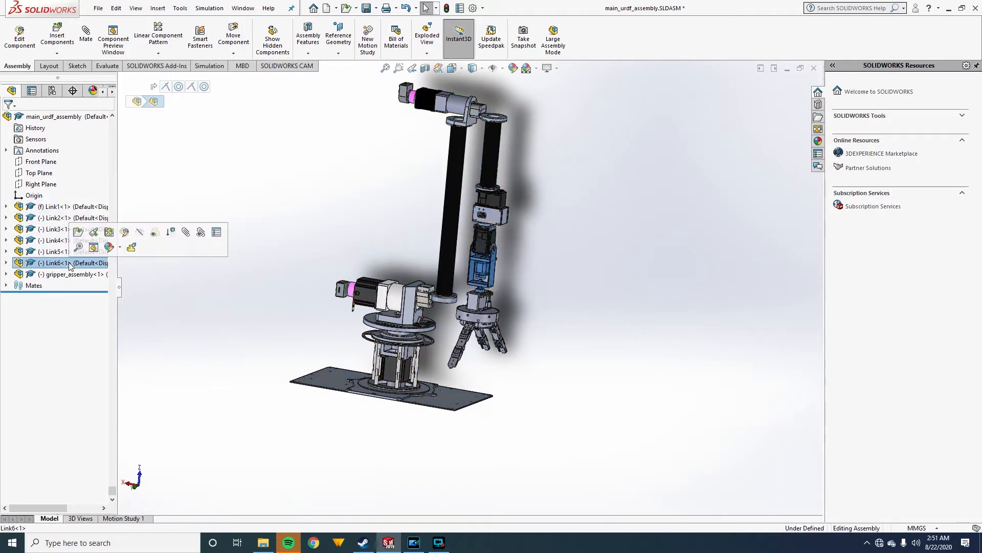
click(69, 274)
Examine the coincident and concentric mates that connect the arm's links.
click(6, 286)
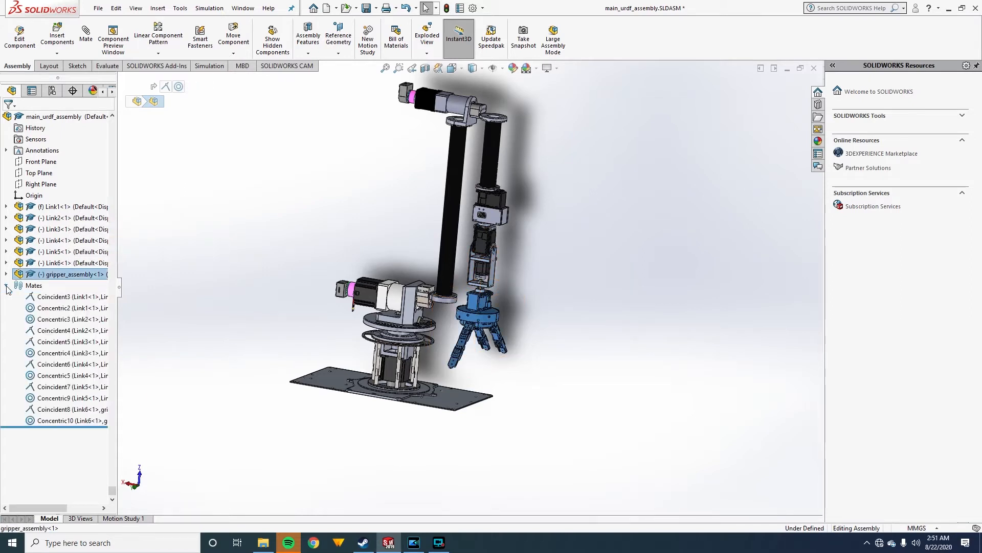
click(58, 297)
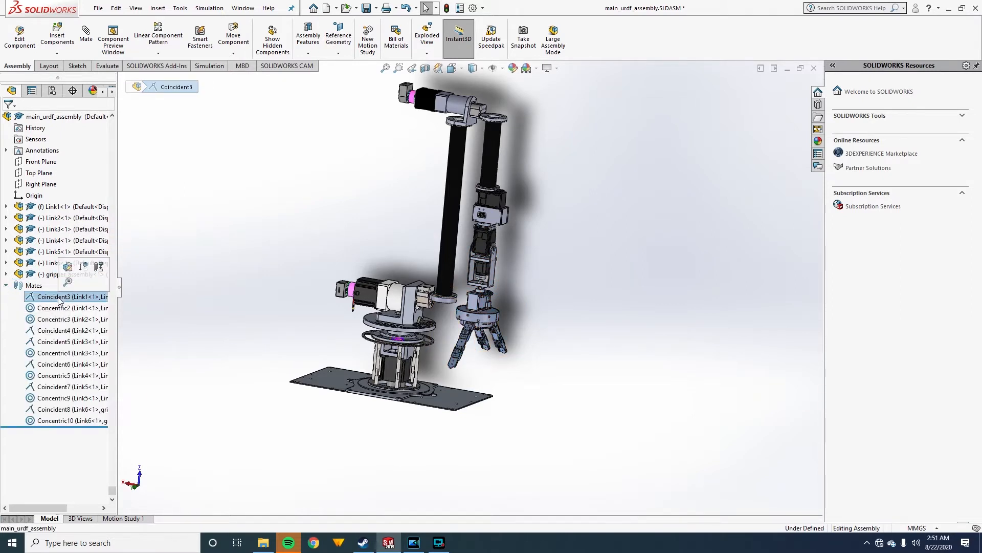
click(57, 319)
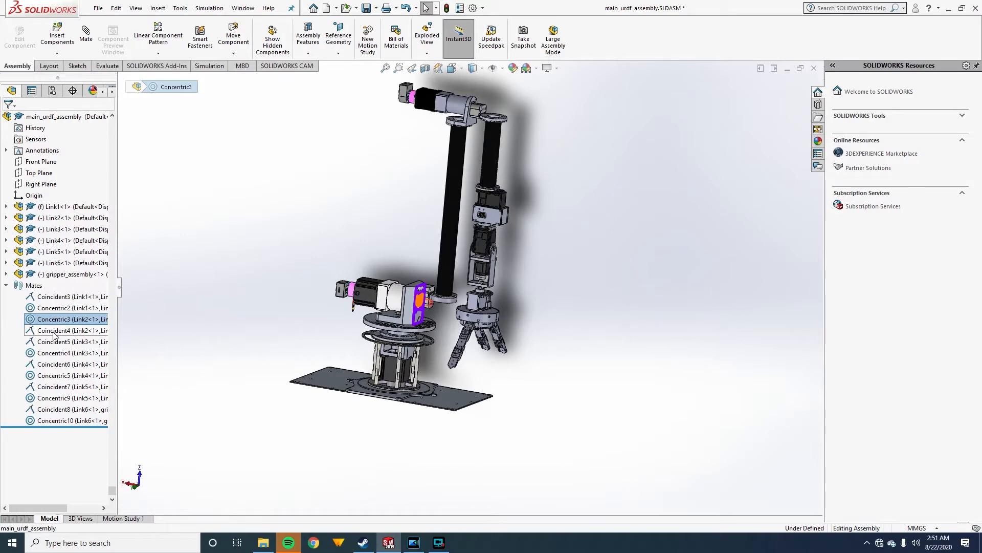
click(53, 332)
click(53, 343)
click(51, 353)
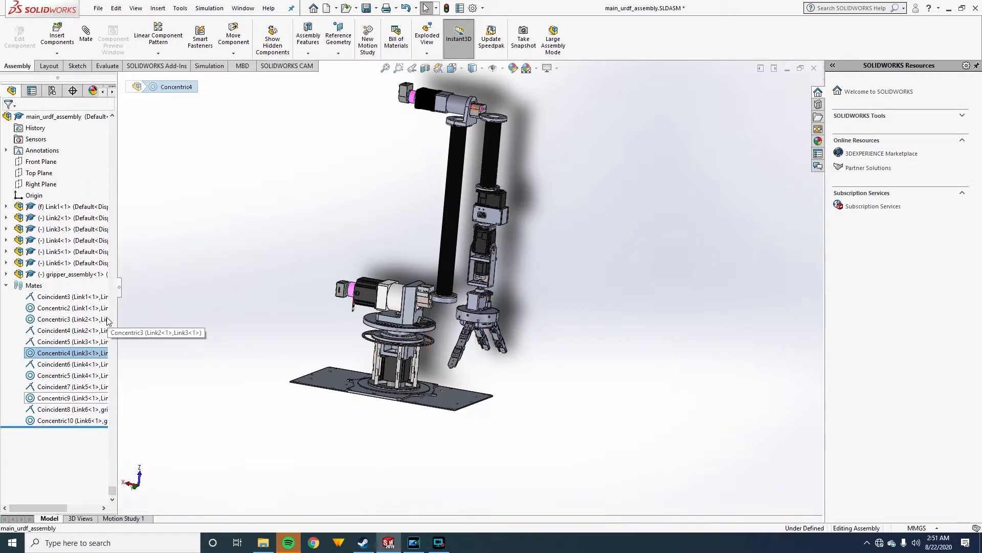
click(51, 308)
click(57, 319)
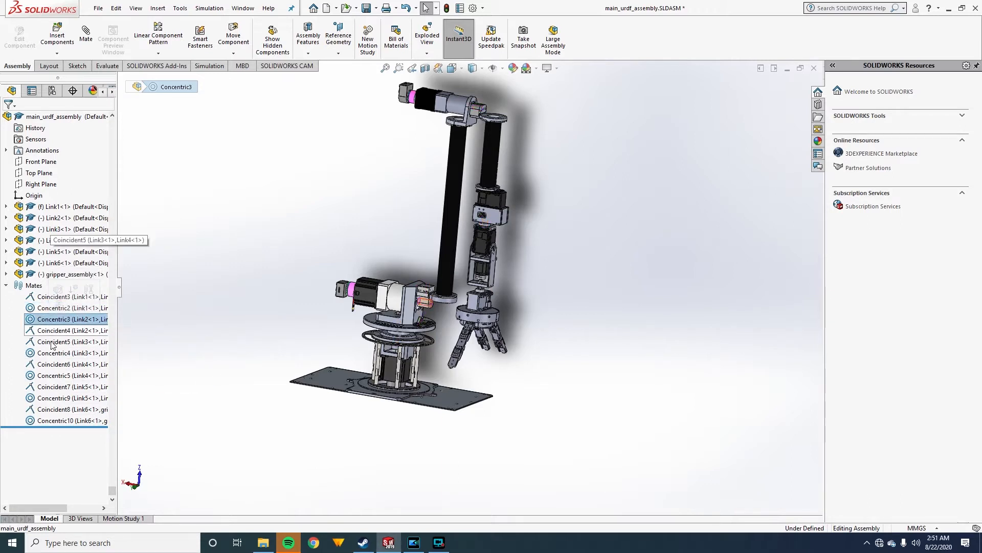
click(6, 286)
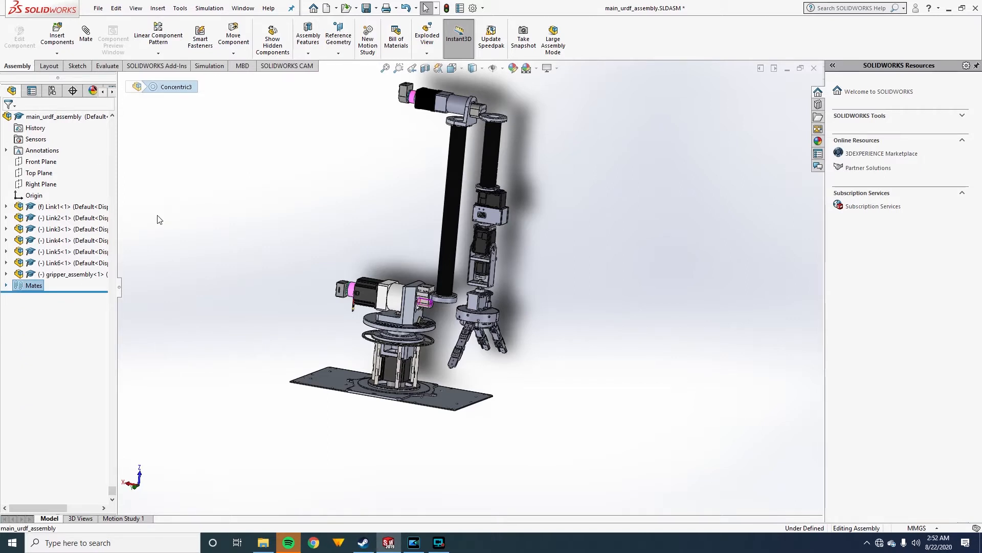
Start the URDF export and define the base link as Link_1 with the Link1 component and one child link.
click(96, 9)
mouse_move(111, 50)
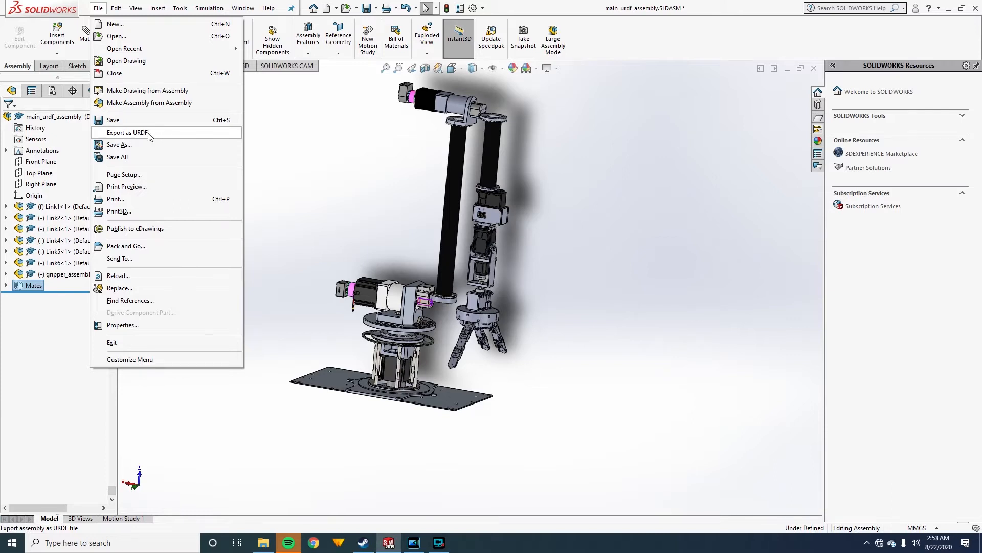
click(145, 134)
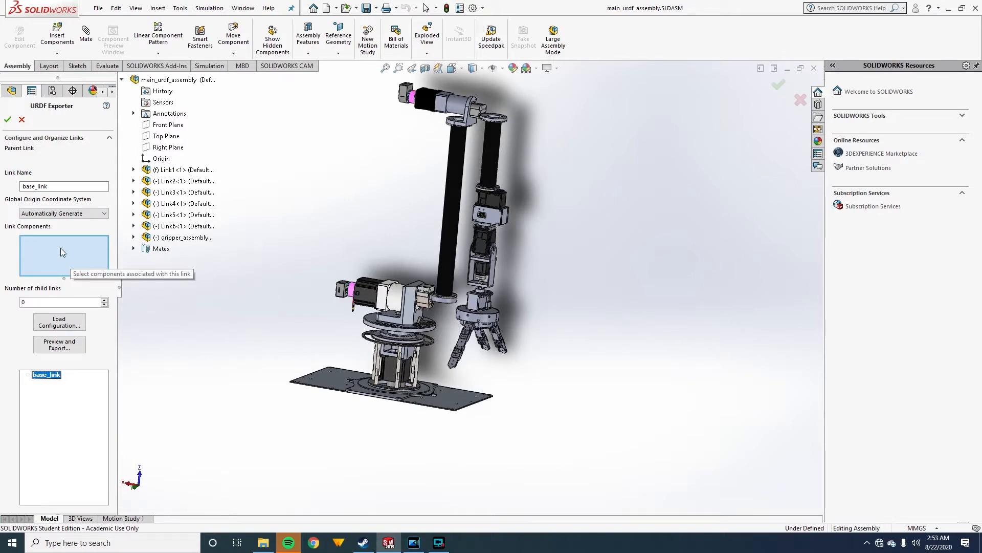
double_click(61, 186)
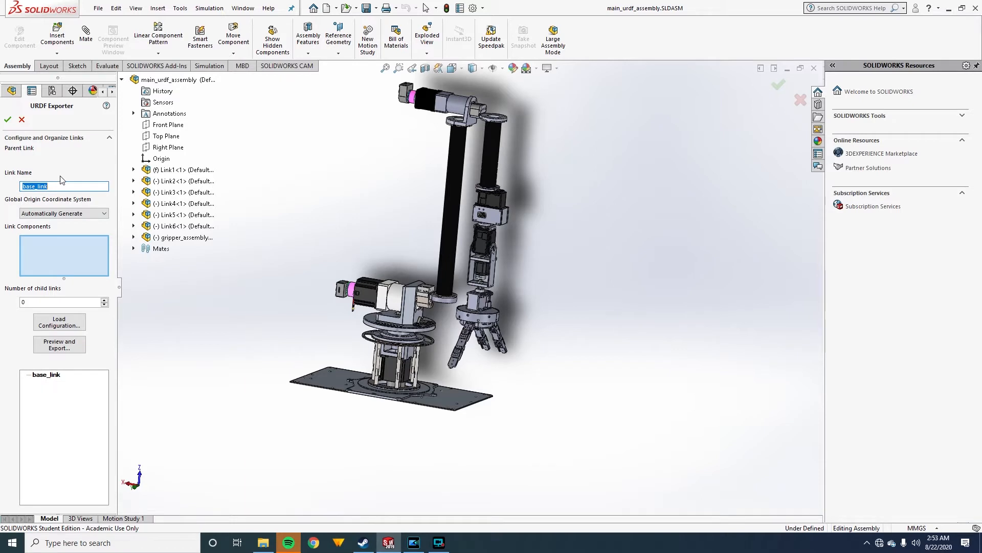
text(Link_1)
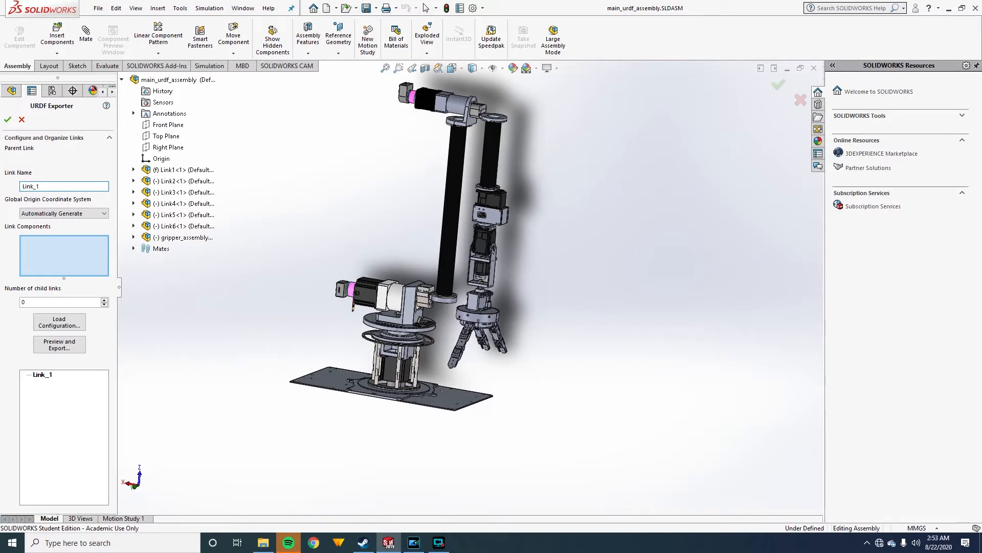
click(183, 171)
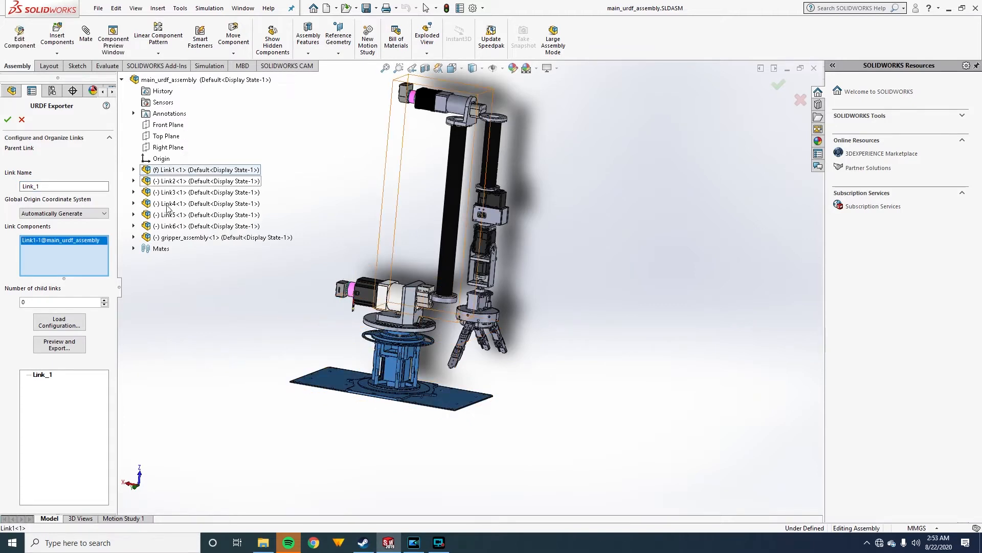
click(104, 301)
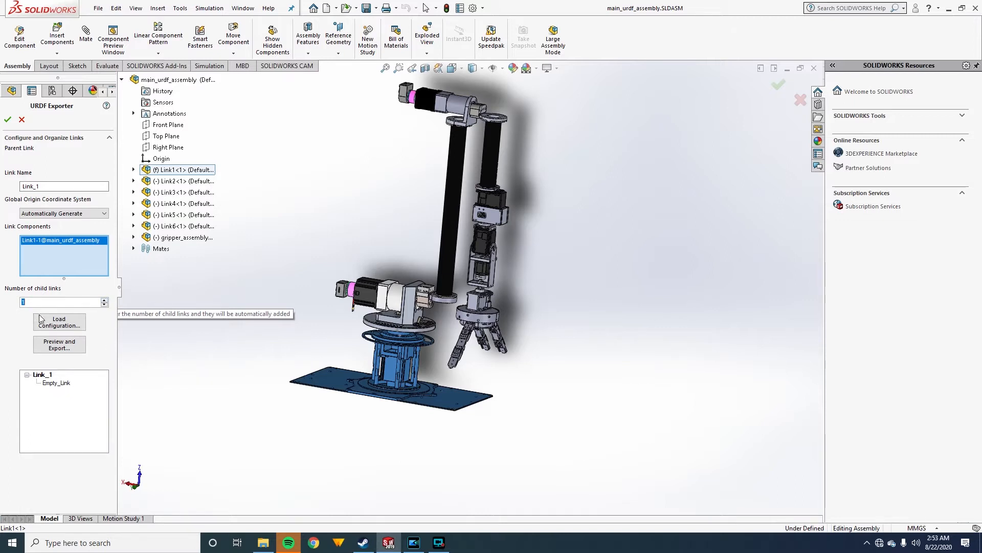
Define the child of Link_1 as Link_2 with joint Joint_1, the Link2 component and one child link.
click(56, 383)
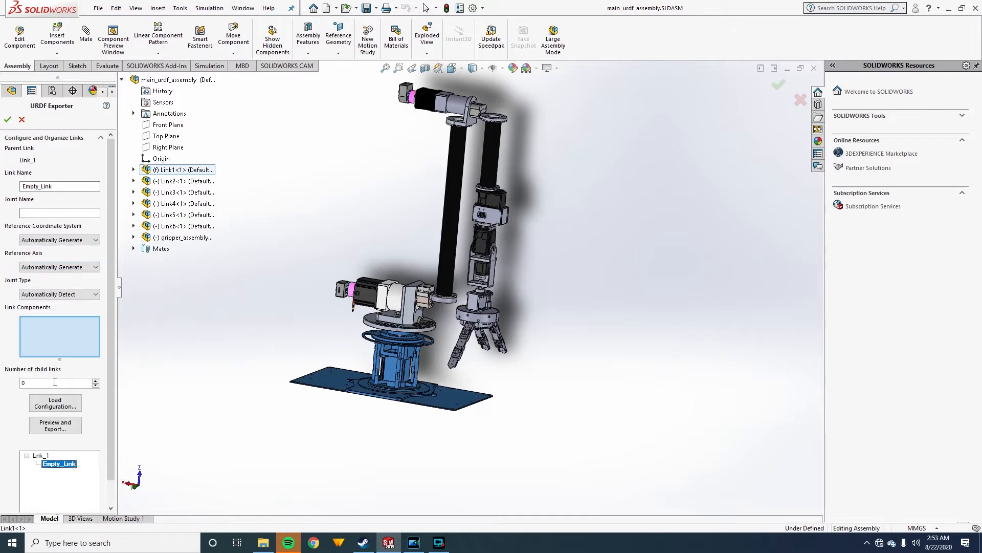
scroll(62, 280, down, 1)
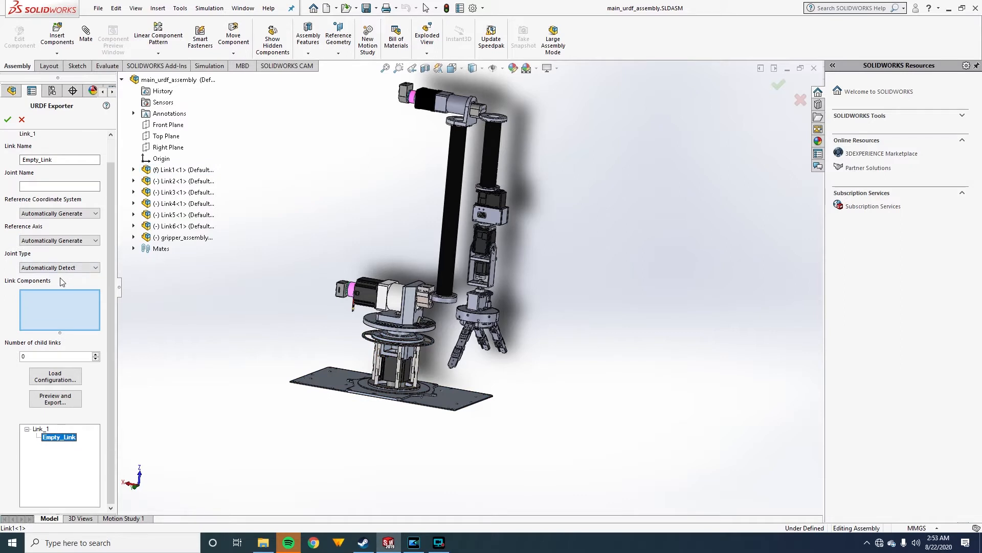
double_click(64, 161)
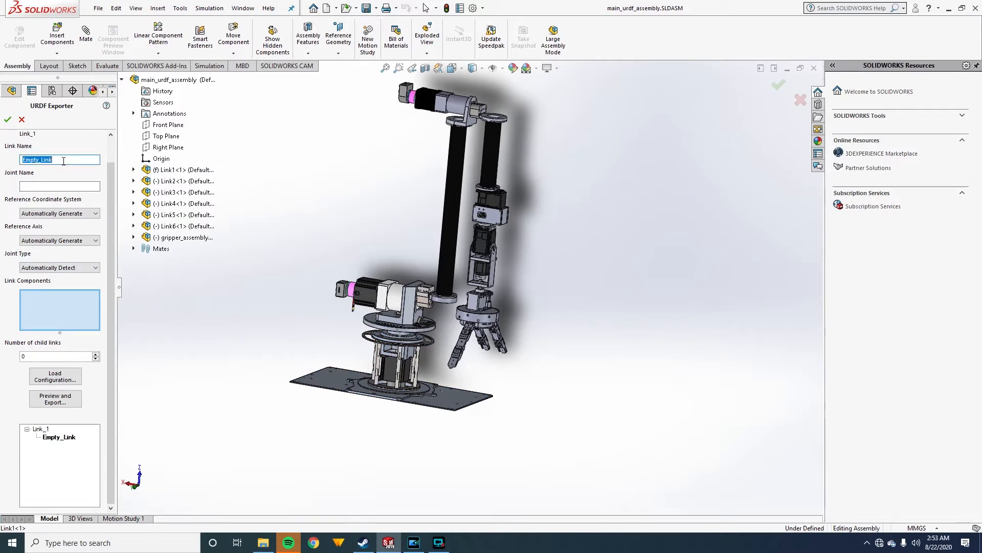
text(Link_2)
click(58, 187)
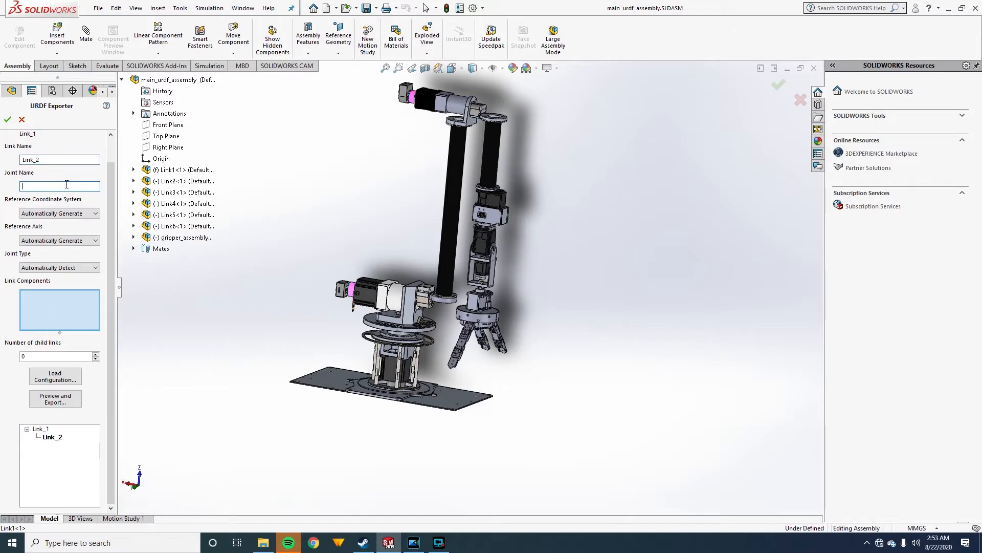
text(Joint_1)
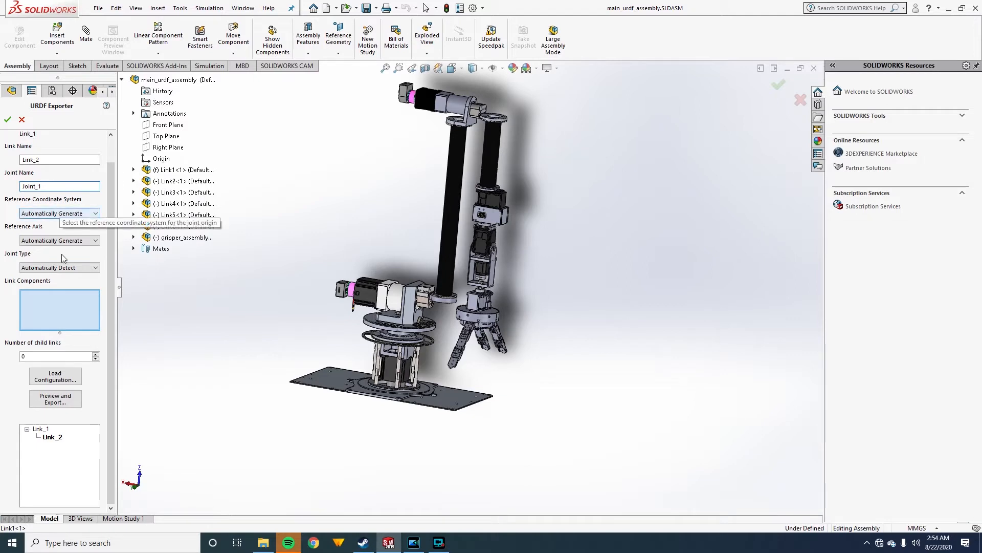
click(73, 270)
click(73, 270)
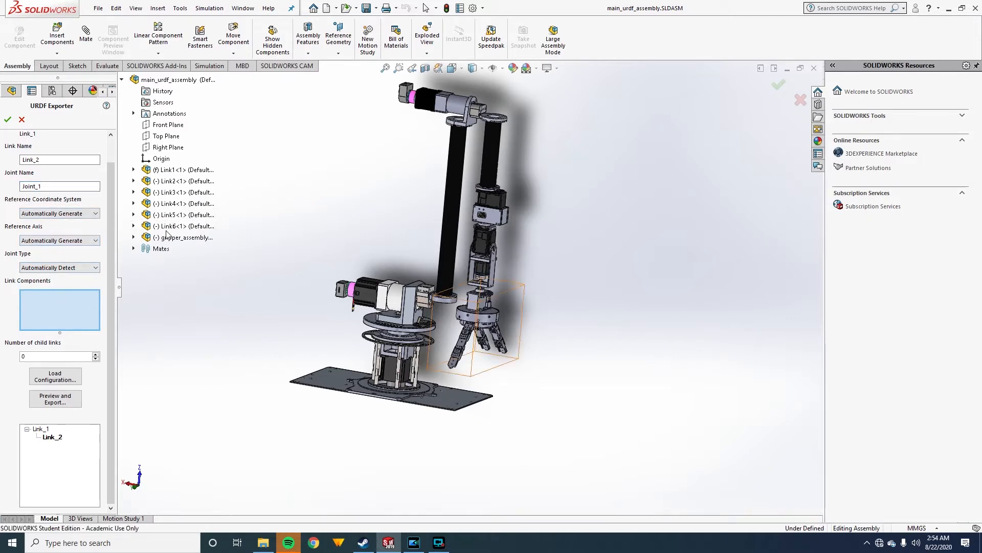
click(171, 181)
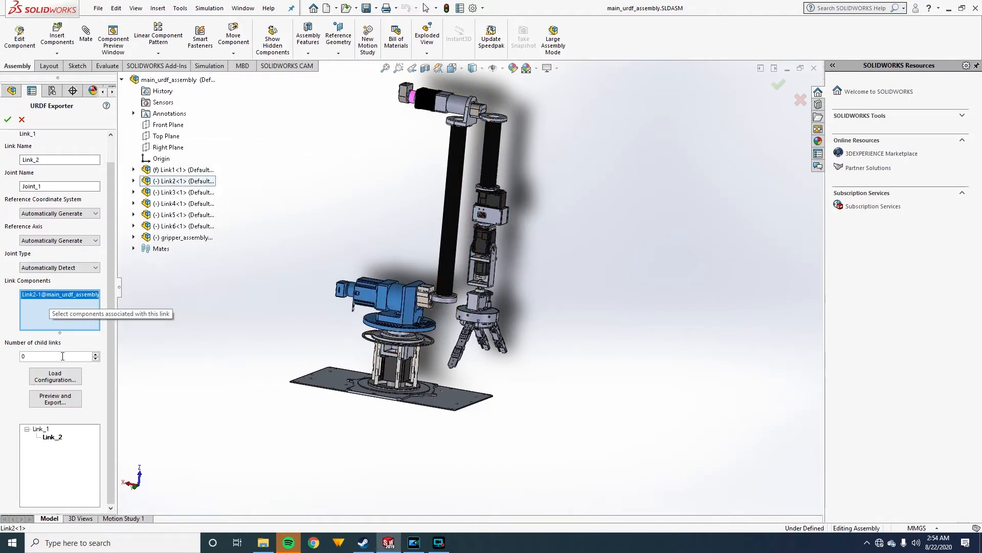
click(95, 354)
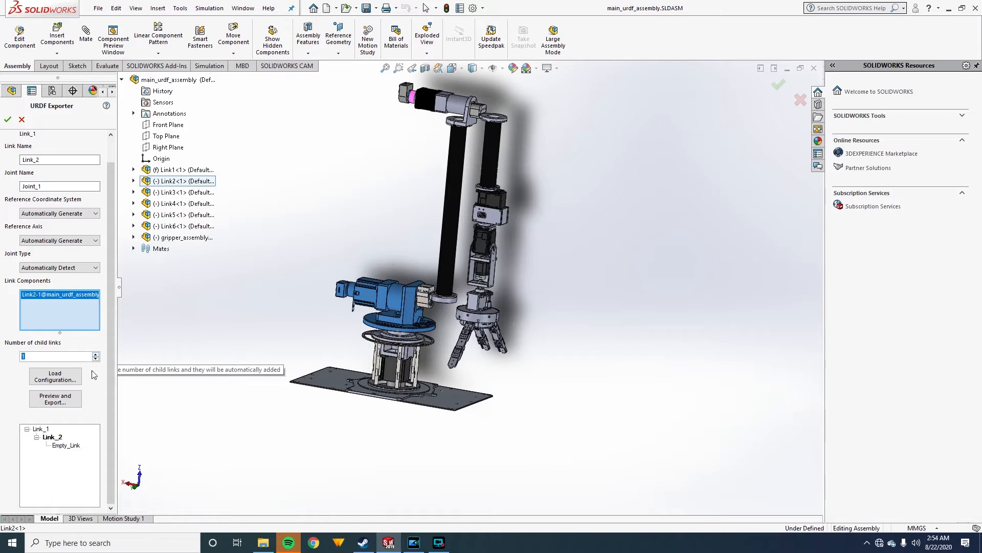
Define the child of Link_2 as Link_3 with joint Joint_2, the Link3 component and one child link.
click(74, 445)
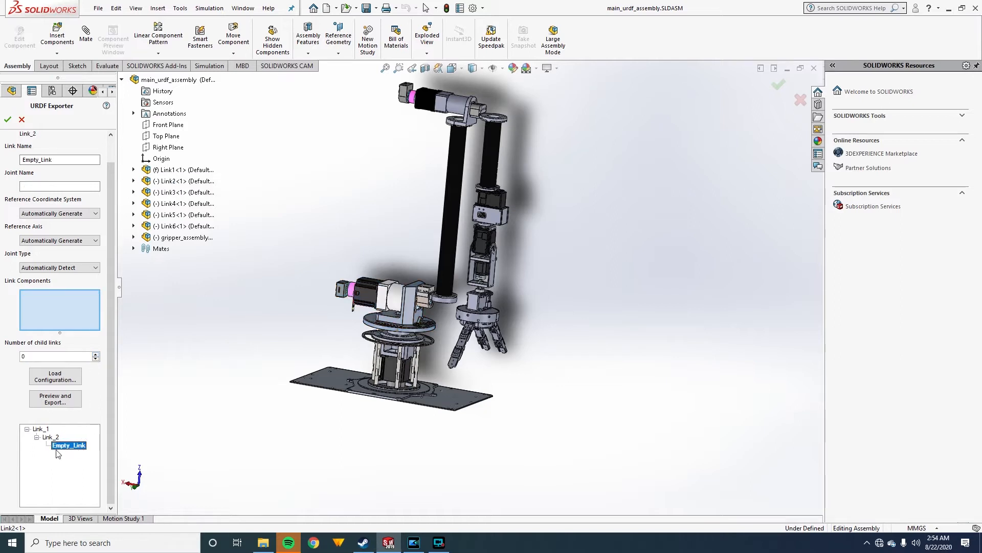
double_click(65, 159)
text(Link_3)
double_click(65, 160)
click(79, 184)
text(Joint_2)
click(68, 304)
click(184, 192)
click(96, 353)
Define the child of Link_3 as Link_4 with joint Joint_3, the Link4 component and one child link.
click(82, 454)
double_click(65, 160)
text(Link4\)
key(BackSpace)
key(BackSpace)
text(_4)
click(85, 185)
text(Joint_3)
click(184, 204)
click(95, 353)
Define the child of Link_4 as Link_5 with joint Joint_4, the Link5 component and one child link.
click(78, 461)
double_click(67, 160)
text(Link_5)
click(35, 187)
text(Joint_4)
click(183, 215)
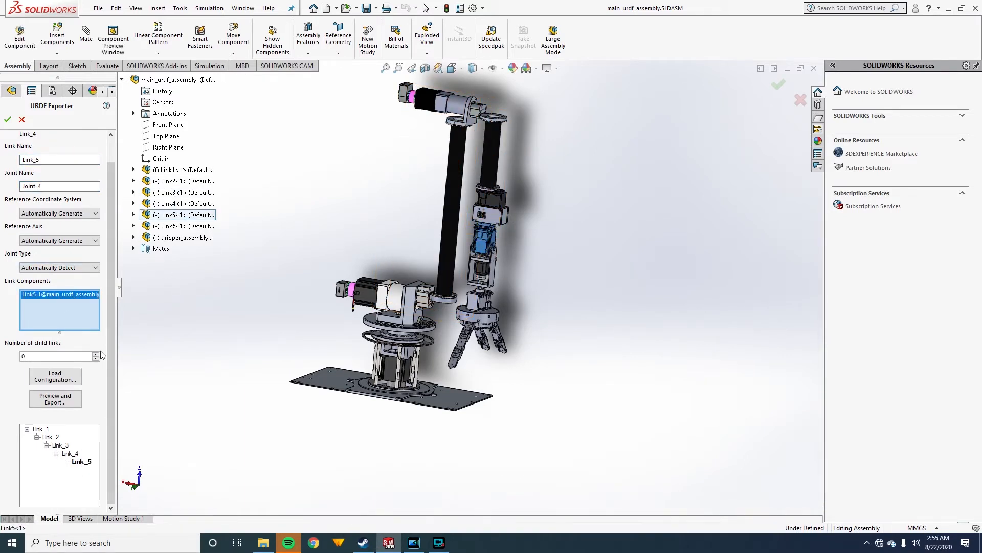
click(95, 354)
Define the child of Link_5 as Link_6 with joint Join_5, the Link6 component and one child link.
click(88, 470)
double_click(65, 157)
text(Link_6)
click(61, 187)
text(Joint_5)
click(184, 226)
click(95, 354)
Define the child of Link_6 as gripper_arm with joint Joint_6 and the gripper_assembly component.
click(94, 478)
double_click(61, 160)
text(gripper_arm)
click(42, 186)
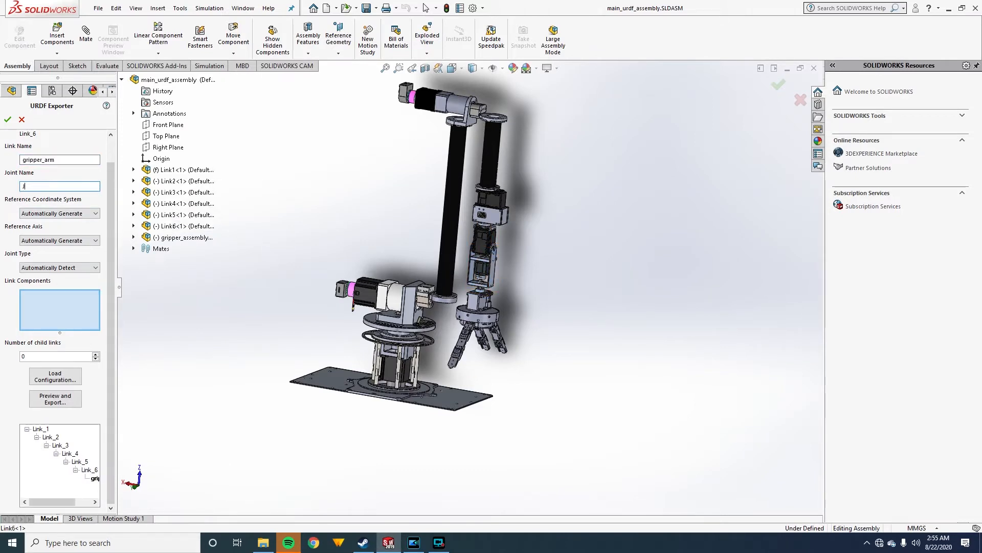
text(Joint_6)
click(181, 240)
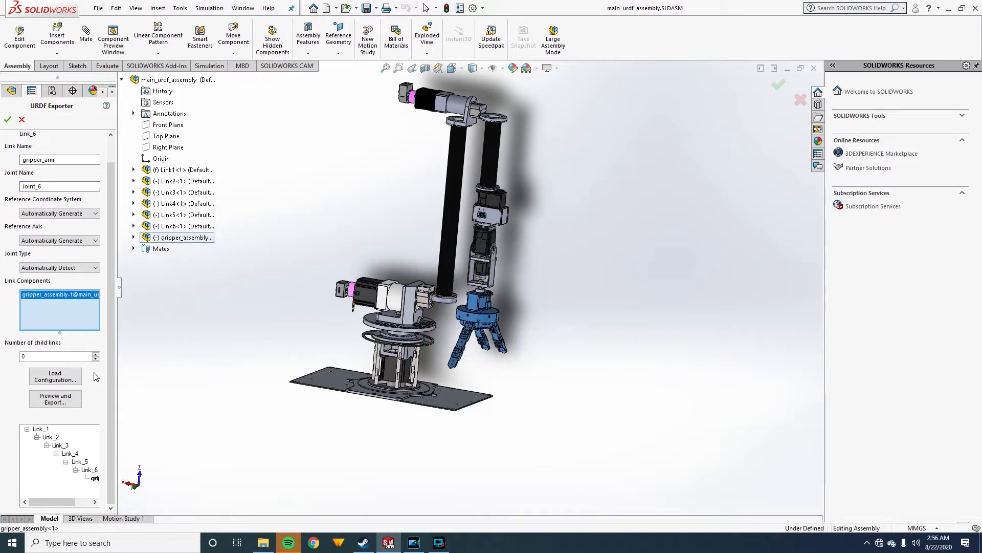
Check the assigned component and joint name of every link in the chain, from Link_1 to gripper_arm.
click(40, 430)
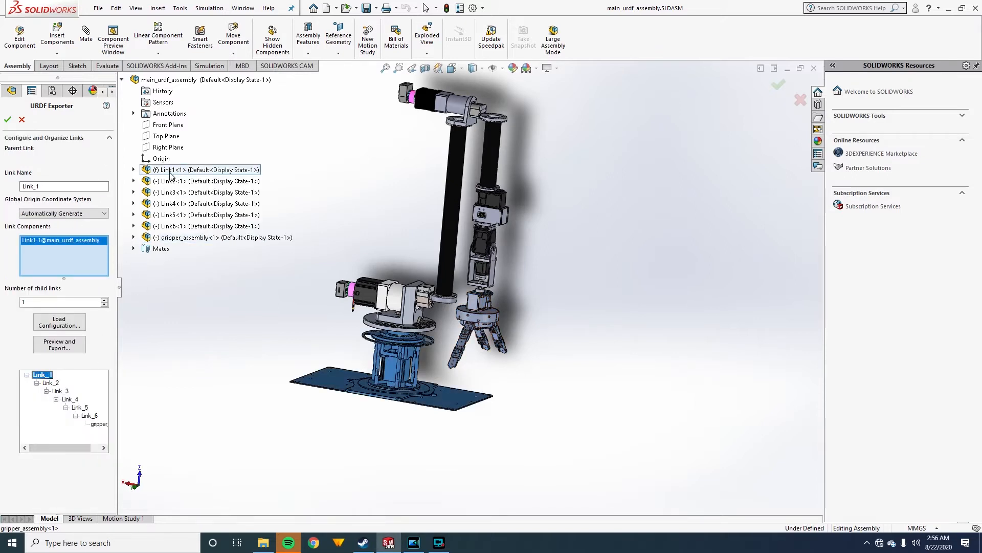
click(52, 384)
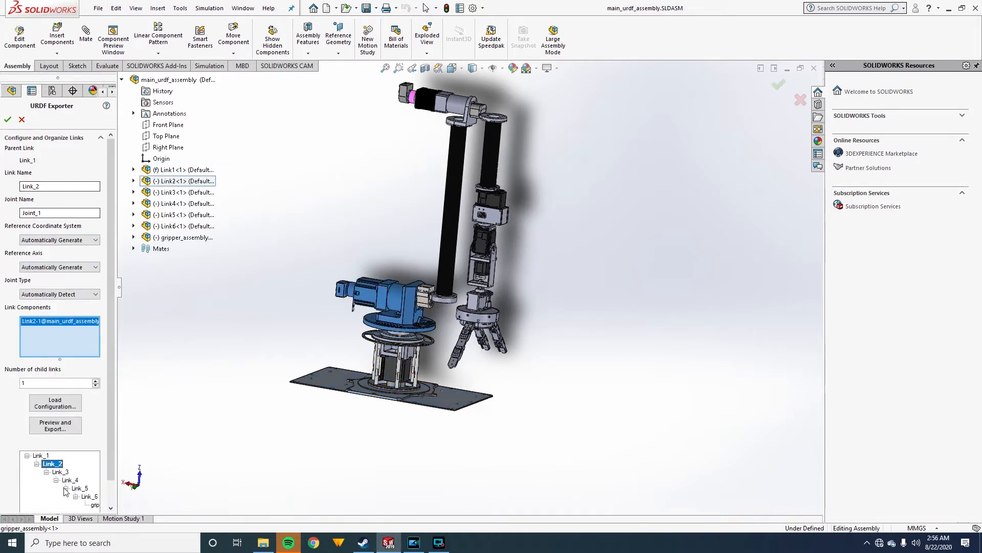
click(53, 472)
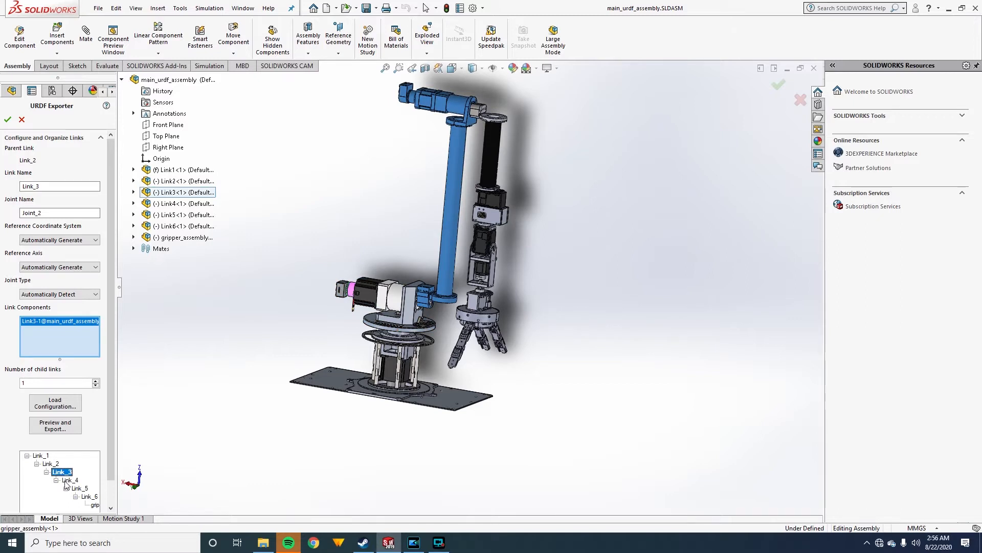
click(68, 483)
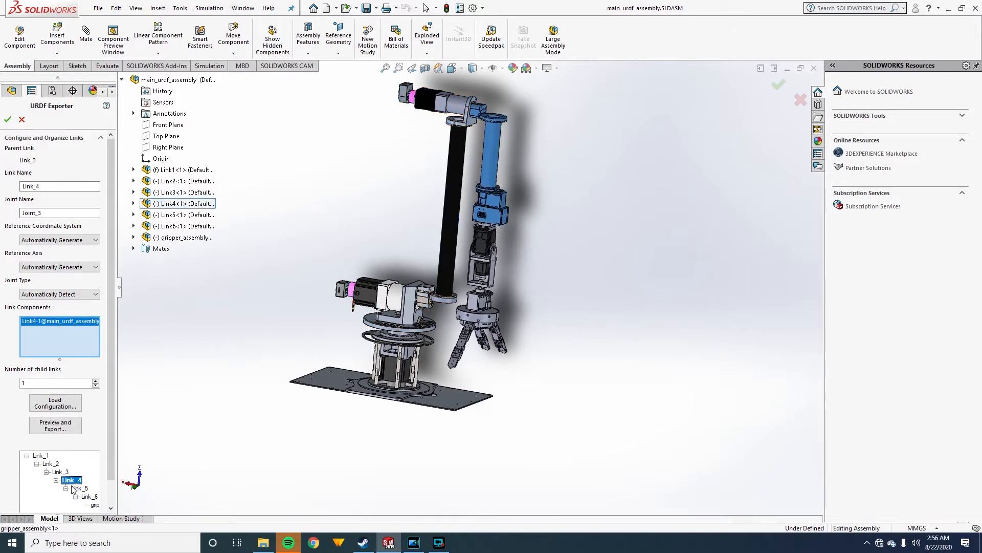
click(76, 488)
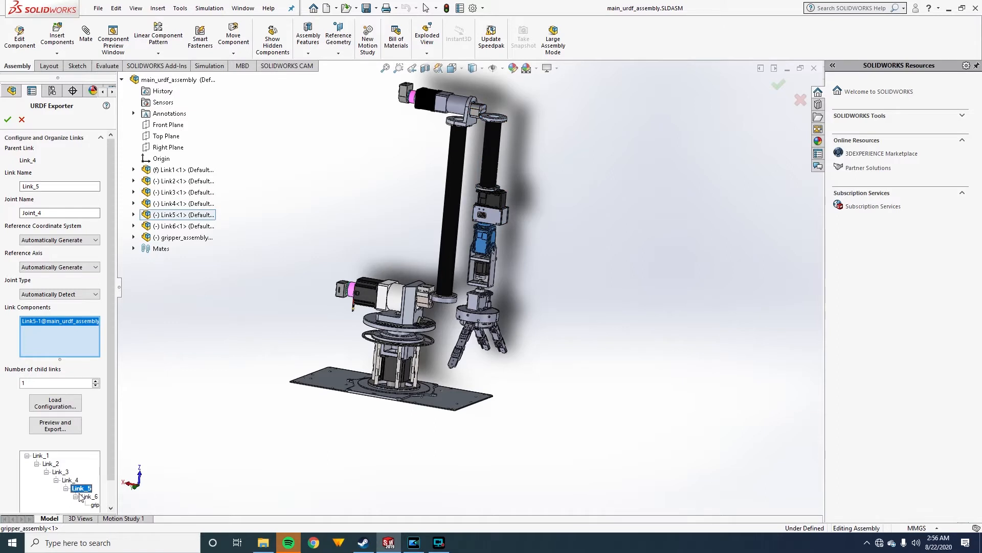
click(85, 497)
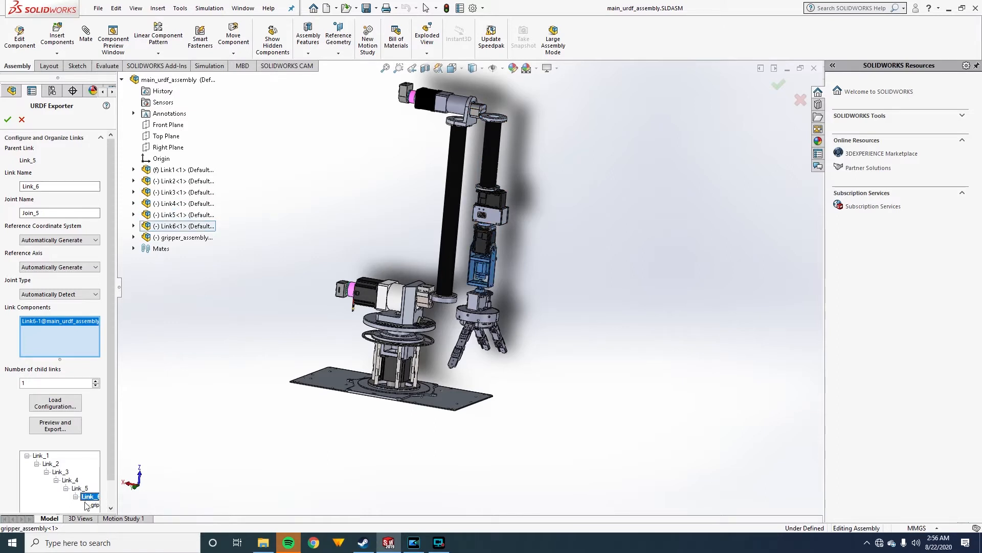
click(93, 505)
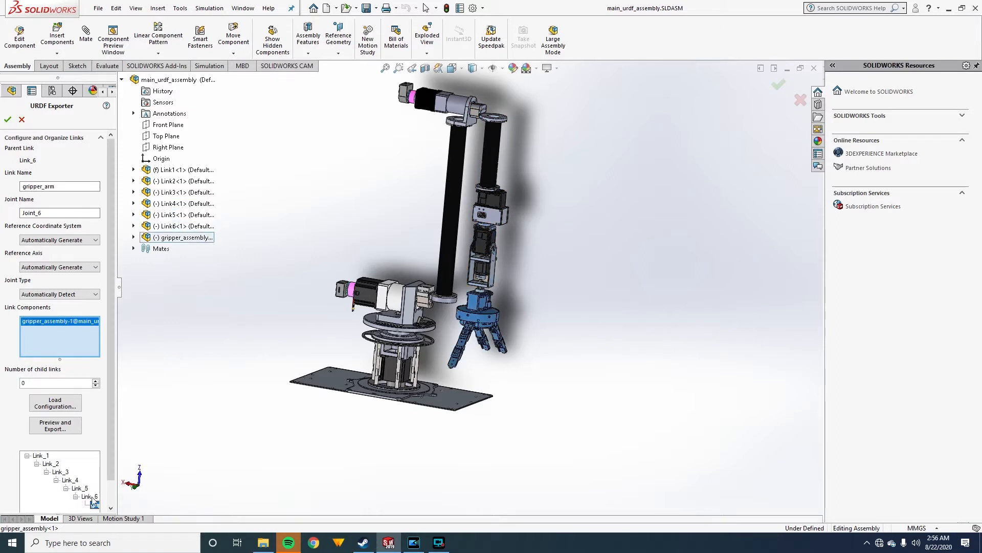
Save the URDF link configuration, then reopen the URDF export and generate its preview.
click(8, 119)
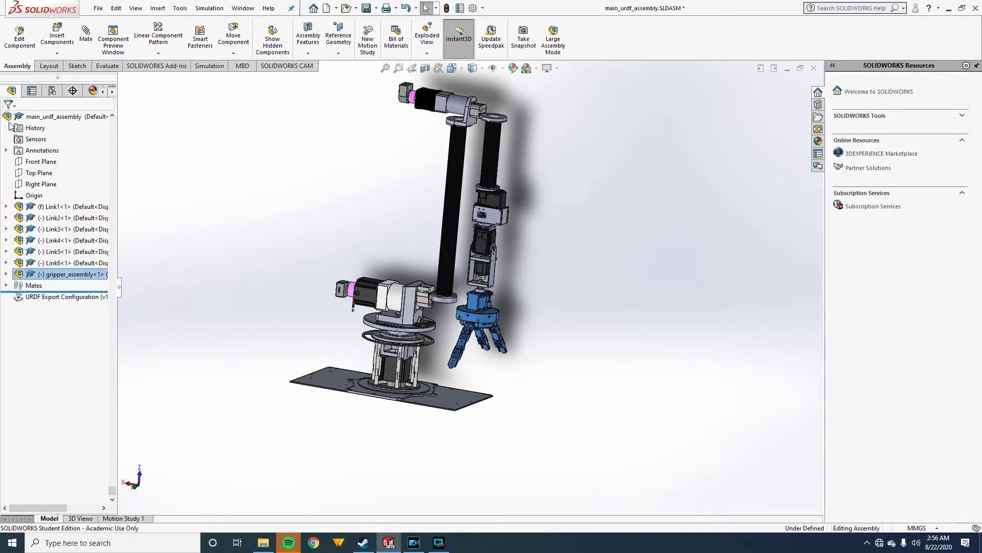
click(97, 8)
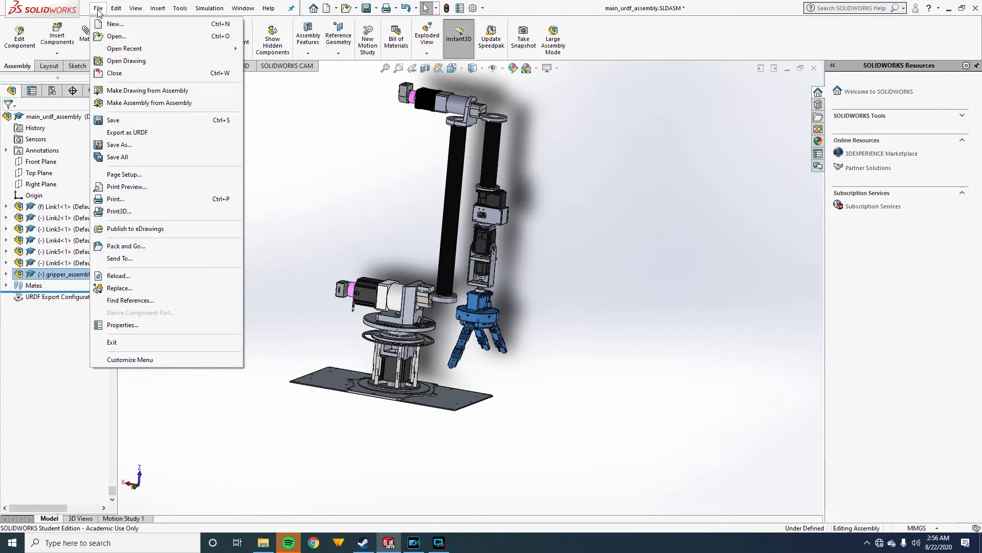
click(139, 132)
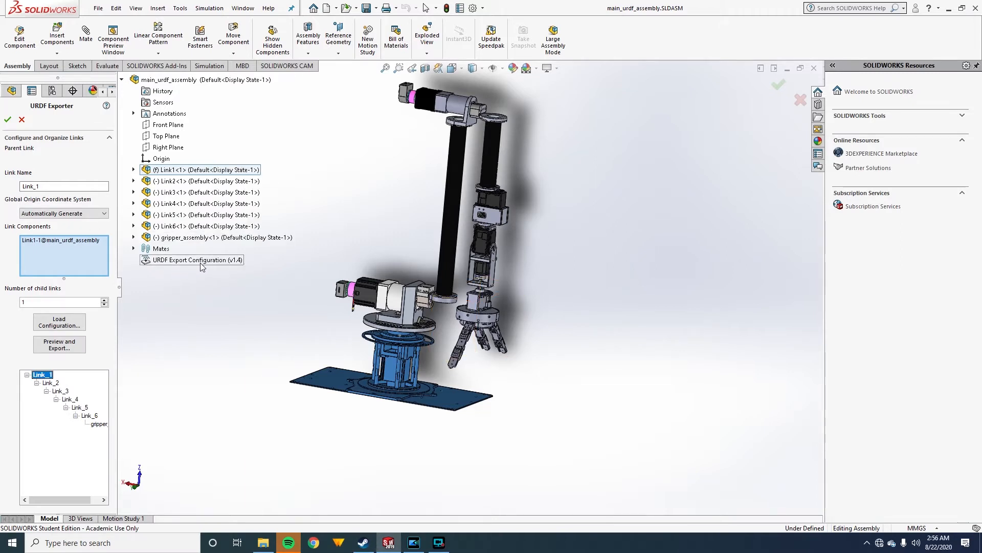
click(60, 344)
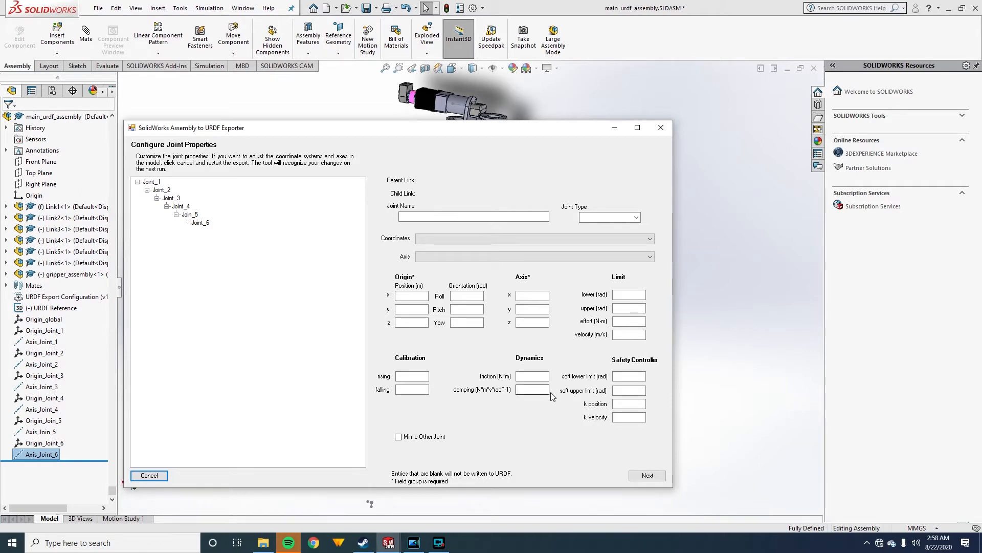
Review the joint properties of each joint from Joint_1 through Joint_6.
click(152, 183)
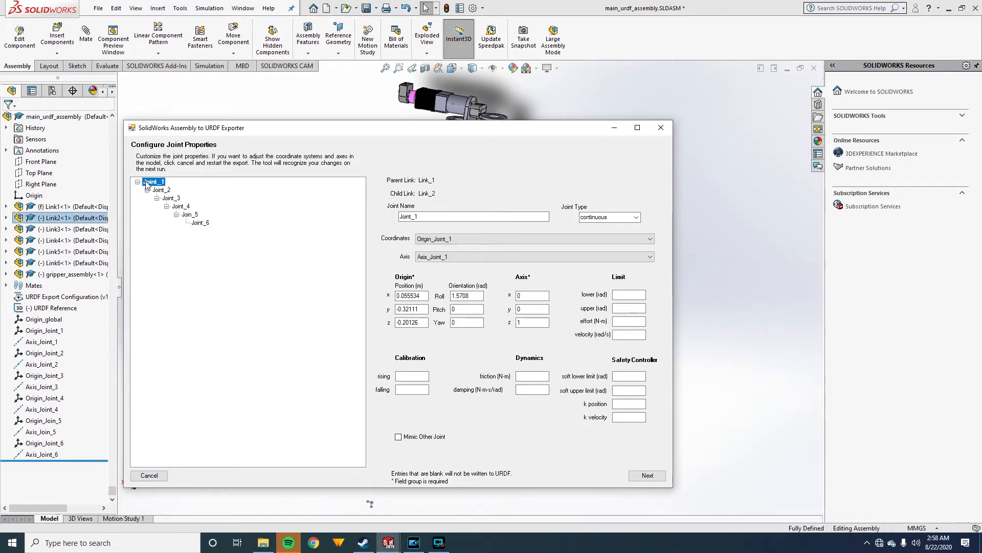
click(163, 192)
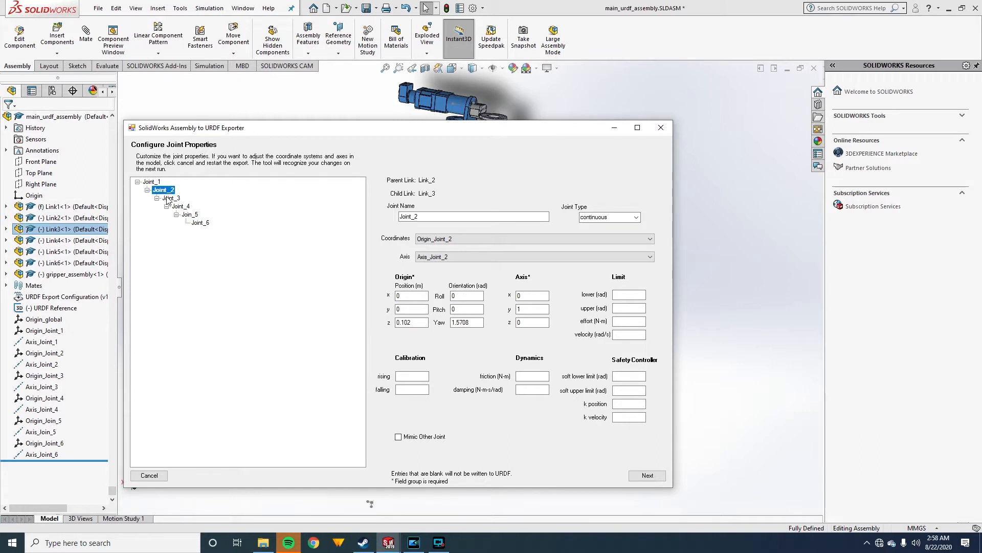
click(172, 199)
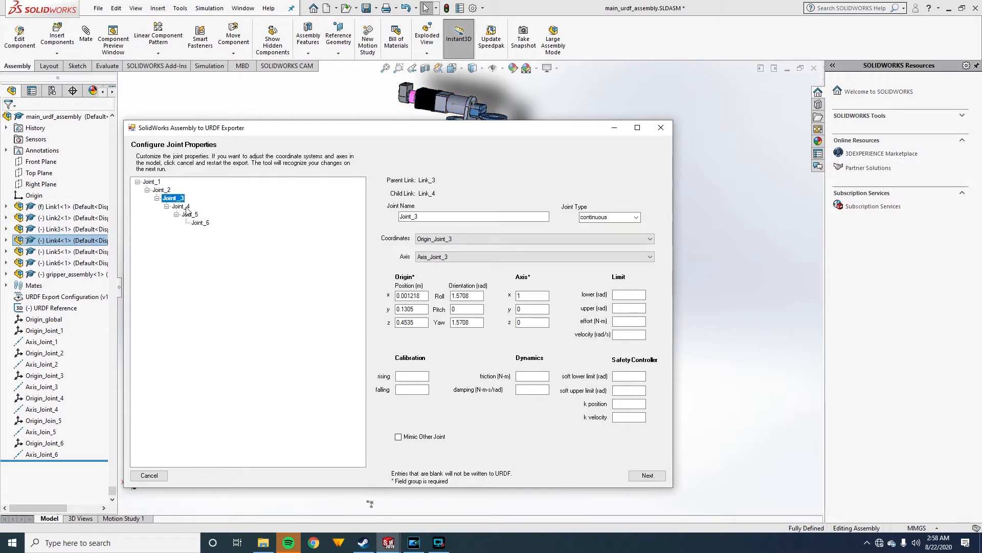
click(181, 207)
click(190, 215)
click(201, 223)
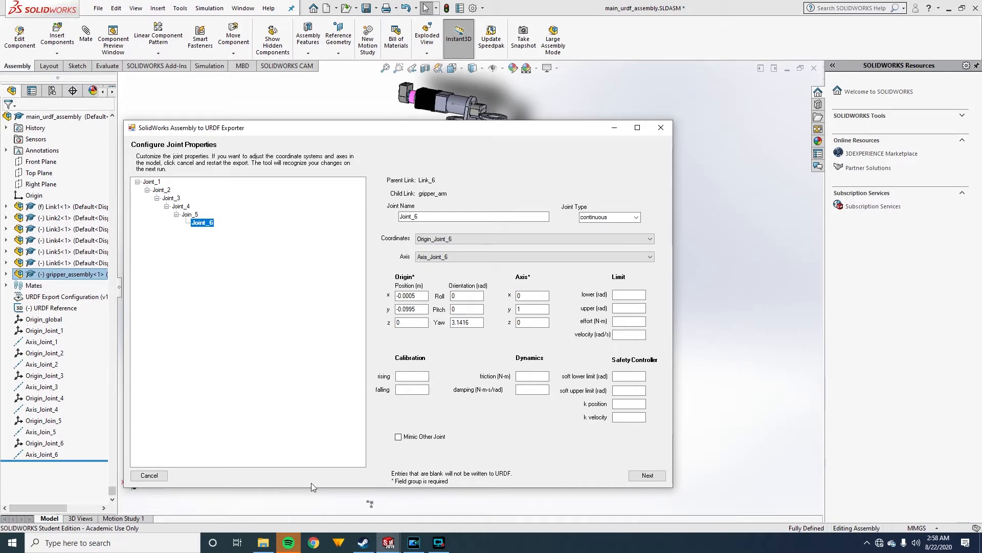
Minimize the exporter window and inspect where the Origin_global coordinate system sits relative to the arm's base.
click(610, 129)
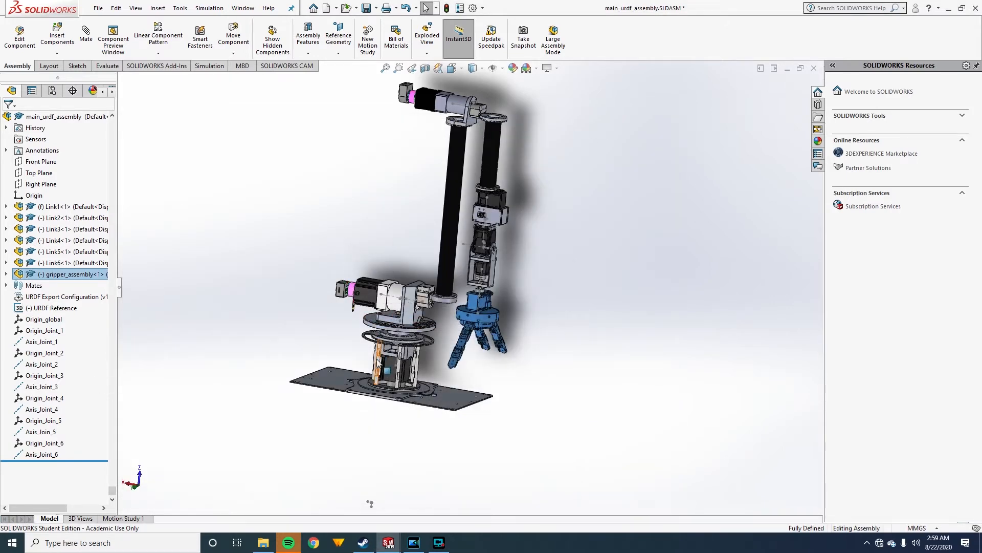
click(51, 321)
mouse_move(412, 501)
middle_down()
mouse_move(397, 463)
mouse_move(330, 461)
mouse_move(316, 443)
mouse_move(419, 507)
middle_up()
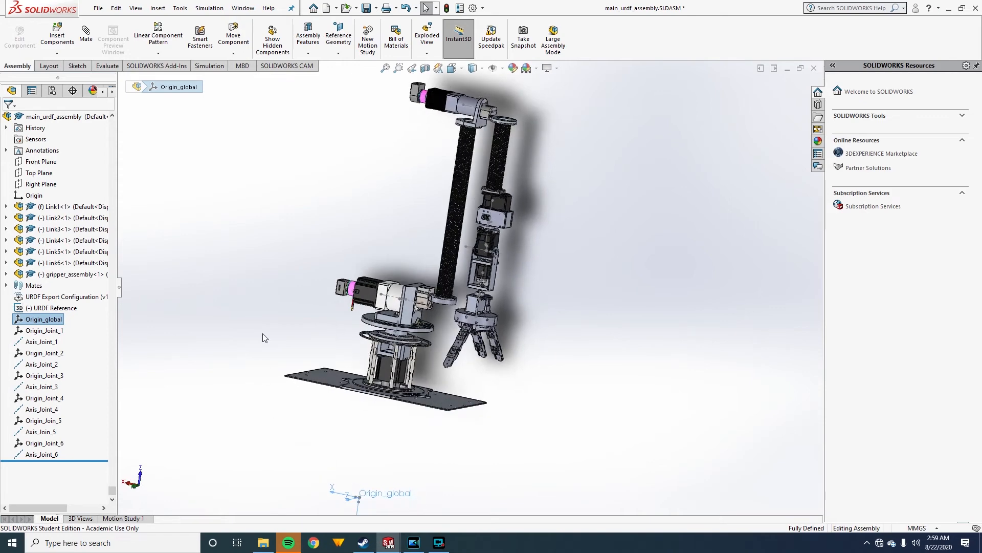
click(257, 211)
Create a reference point by projecting Point12 of the URDF Reference sketch onto the underside of the rover interface plate.
click(335, 44)
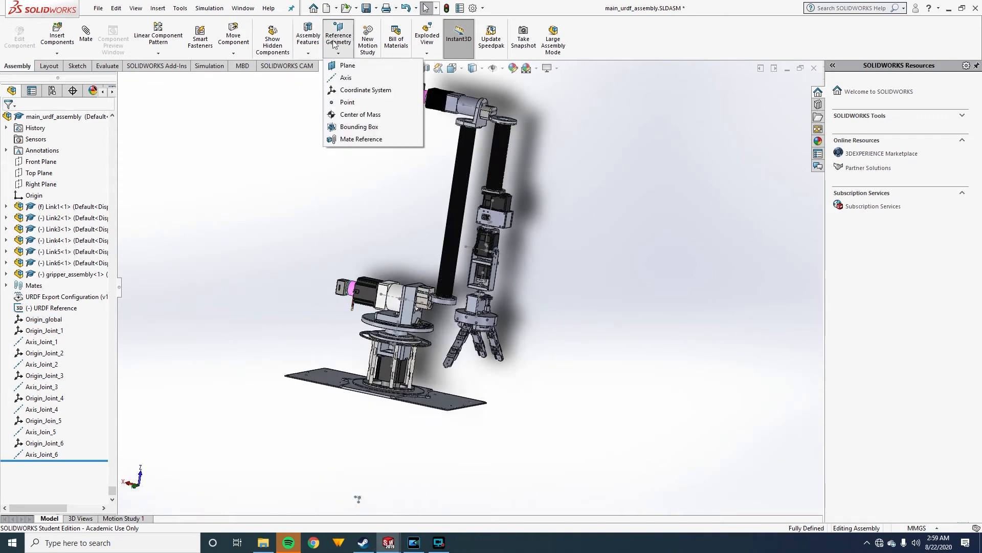
click(348, 102)
scroll(383, 470, down, 3)
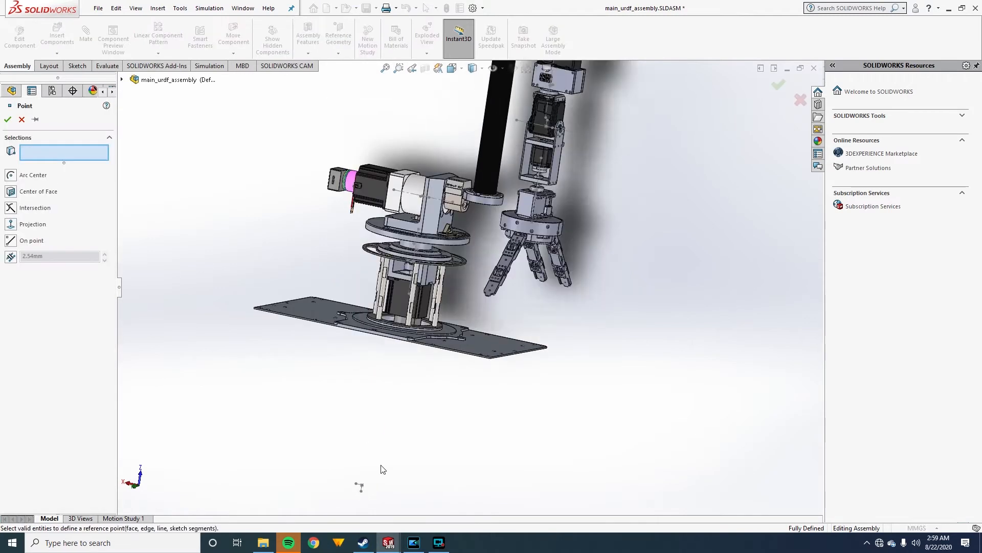
scroll(383, 451, down, 3)
middle_drag(428, 302, 383, 246)
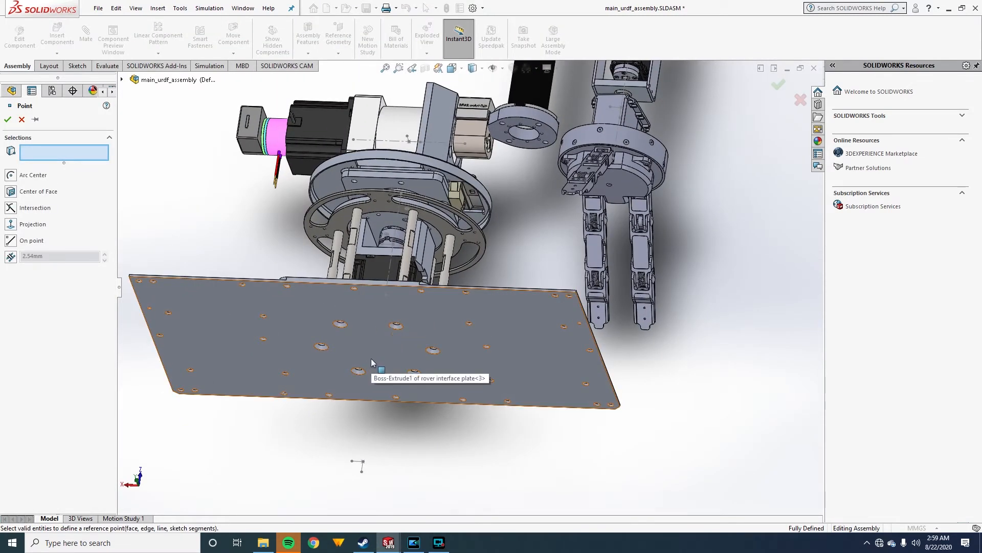
middle_drag(384, 332, 361, 307)
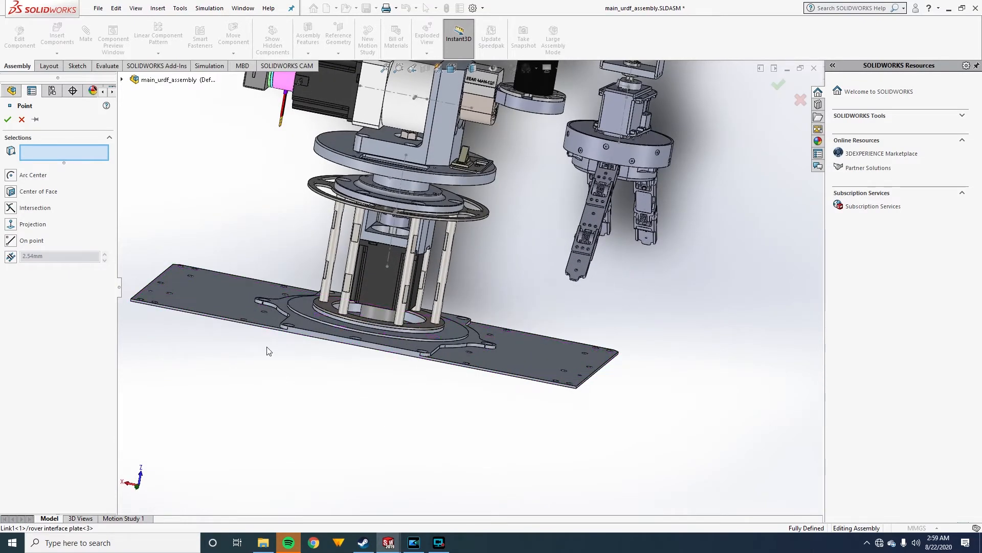
click(371, 315)
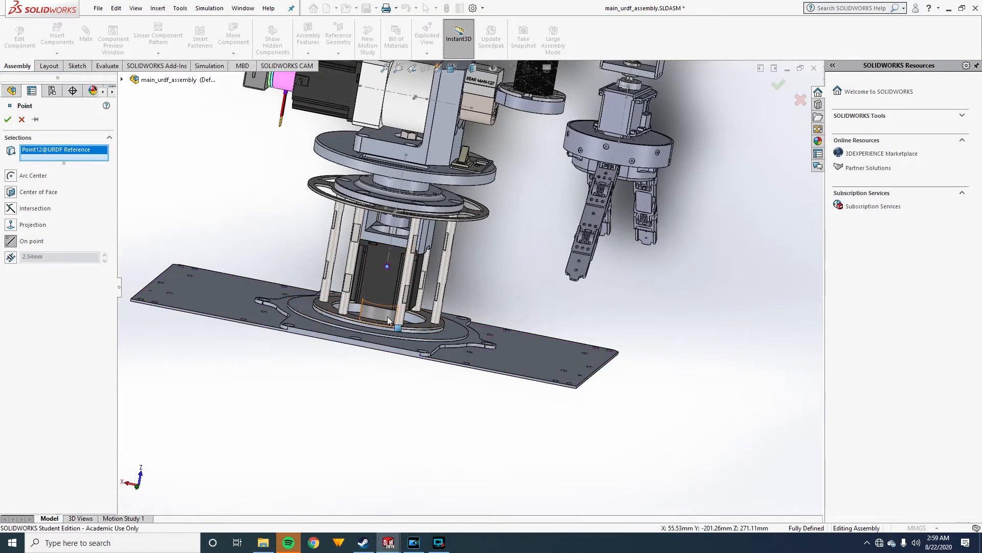
mouse_move(371, 316)
middle_down()
mouse_move(454, 356)
mouse_move(500, 421)
mouse_move(401, 423)
mouse_move(356, 316)
middle_up()
click(17, 227)
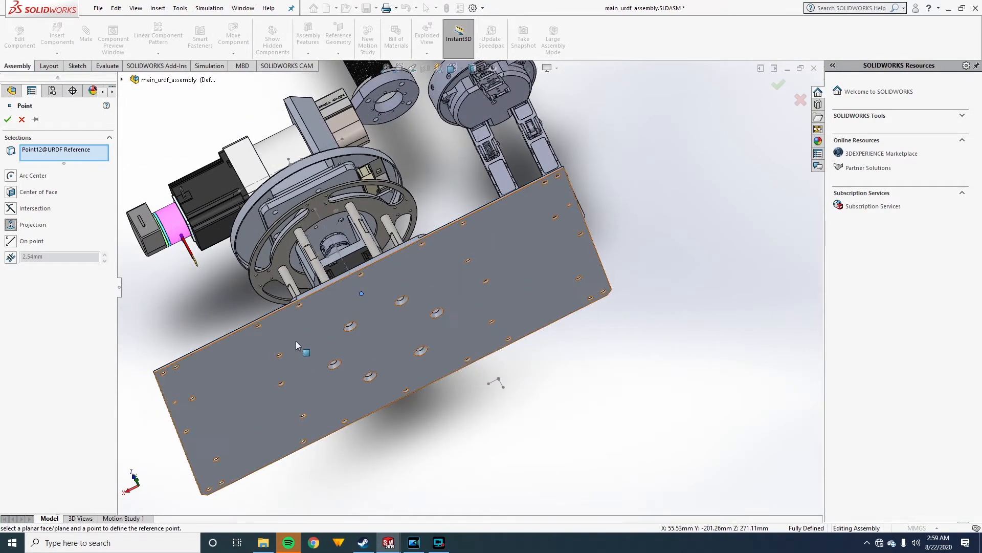
click(388, 333)
middle_drag(388, 333, 369, 307)
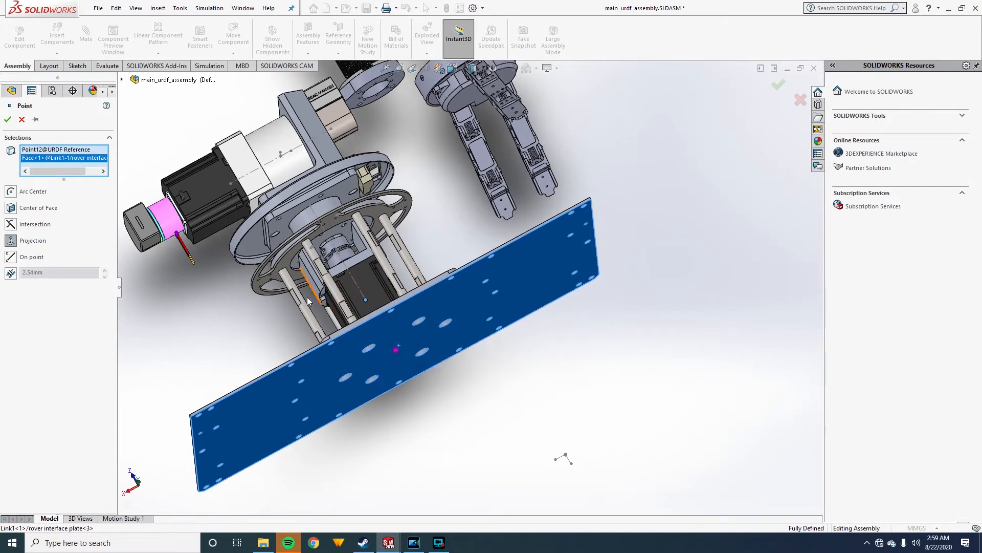
click(8, 119)
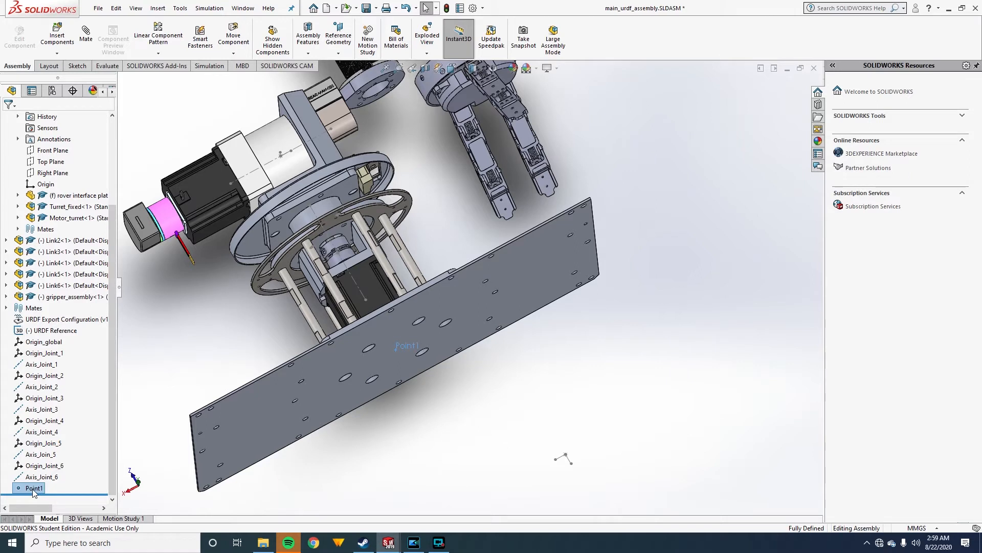
Move Point1 directly below URDF Reference in the feature order and set it as the origin of the Origin_global coordinate system.
drag(33, 488, 49, 332)
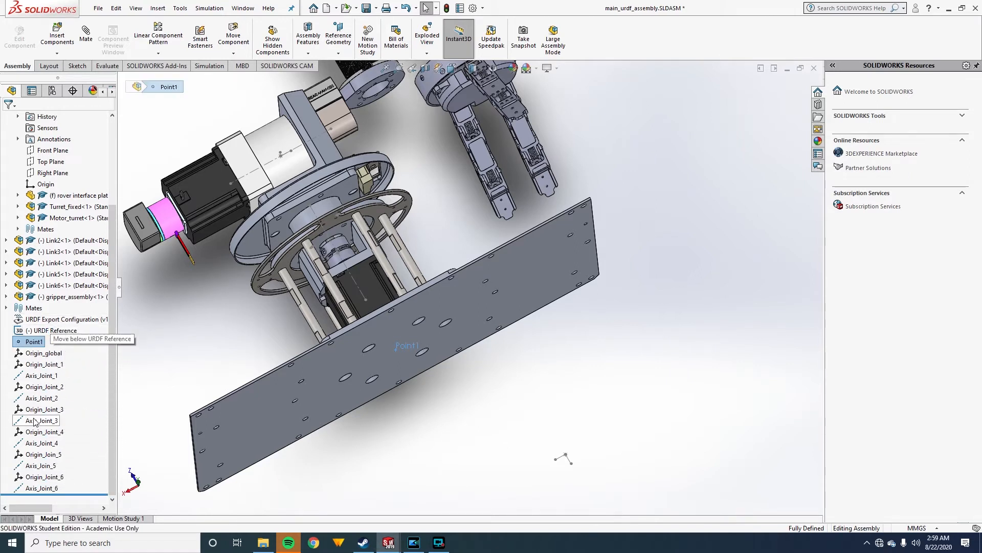
click(21, 356)
right_click(21, 356)
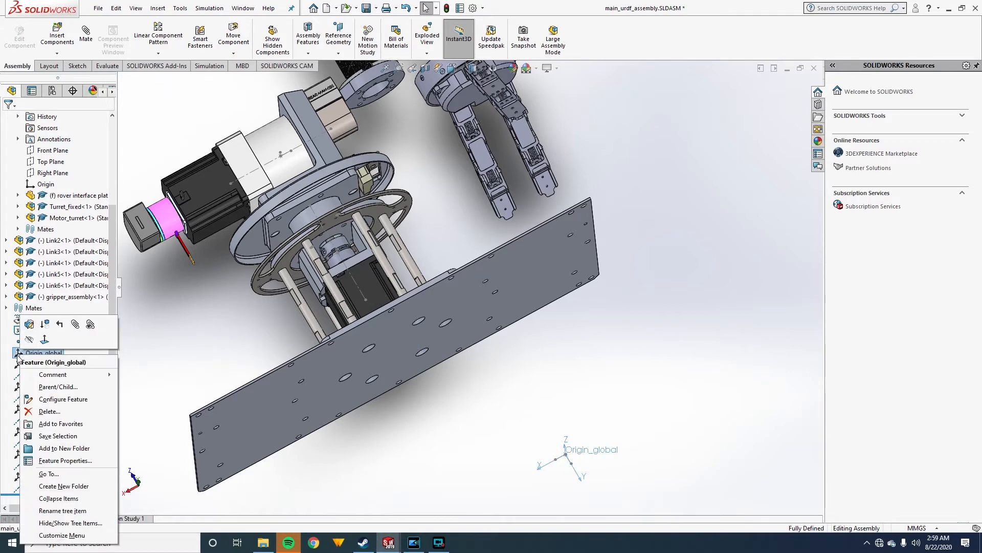
key(Escape)
click(28, 325)
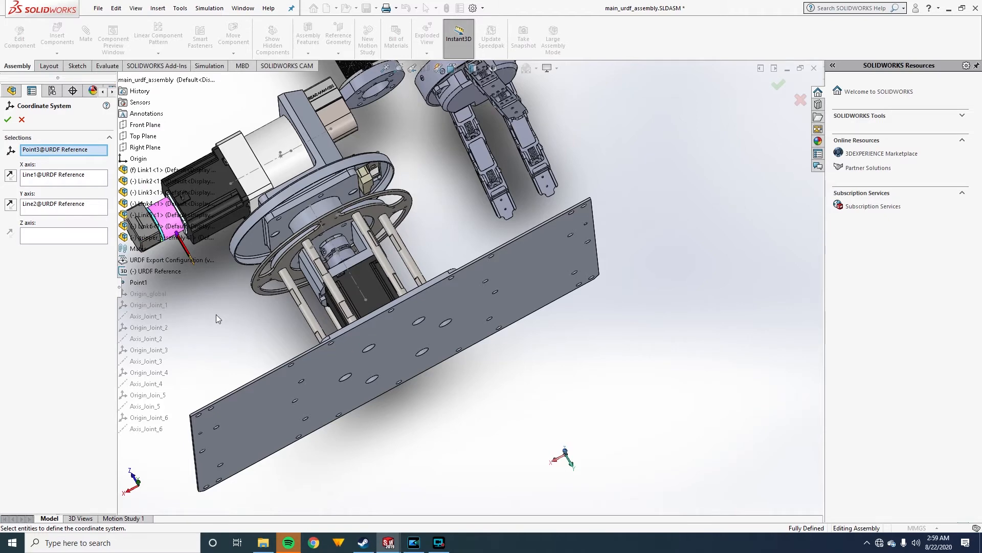
scroll(419, 299, down, 3)
scroll(415, 303, up, 3)
scroll(416, 303, up, 3)
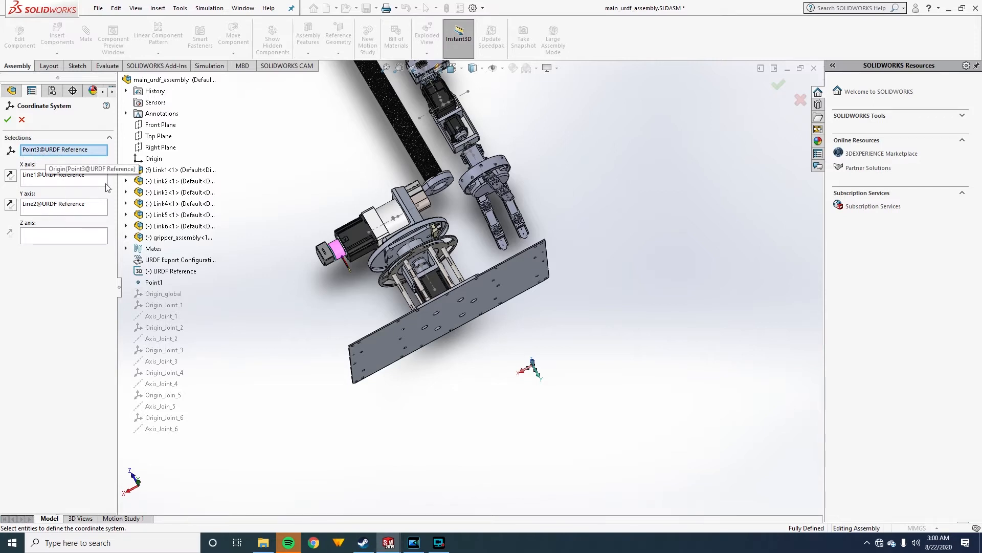
click(142, 284)
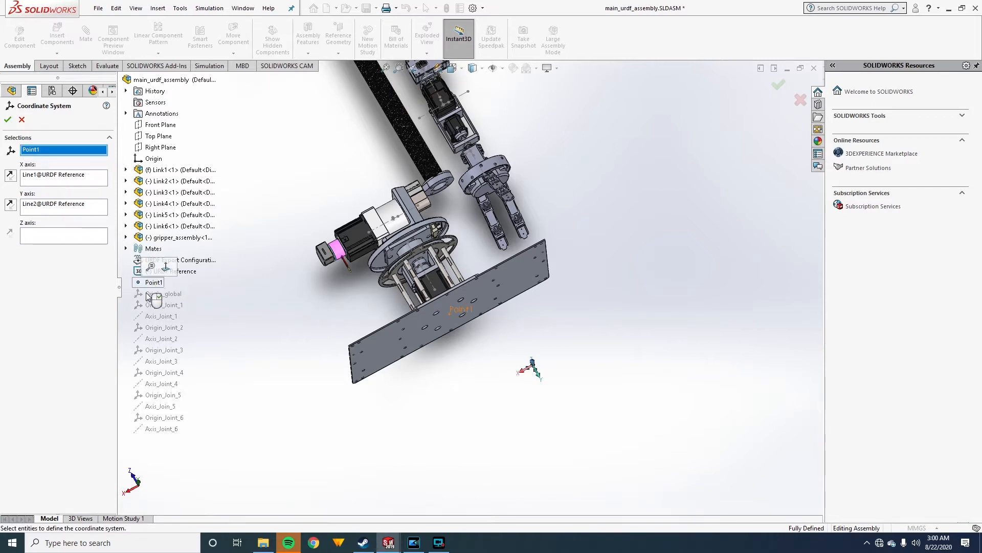
Examine the axis directions of the Origin_global coordinate system at the base plate against the model's orientation.
scroll(445, 312, down, 5)
middle_drag(440, 290, 450, 373)
scroll(452, 373, up, 3)
scroll(453, 372, up, 5)
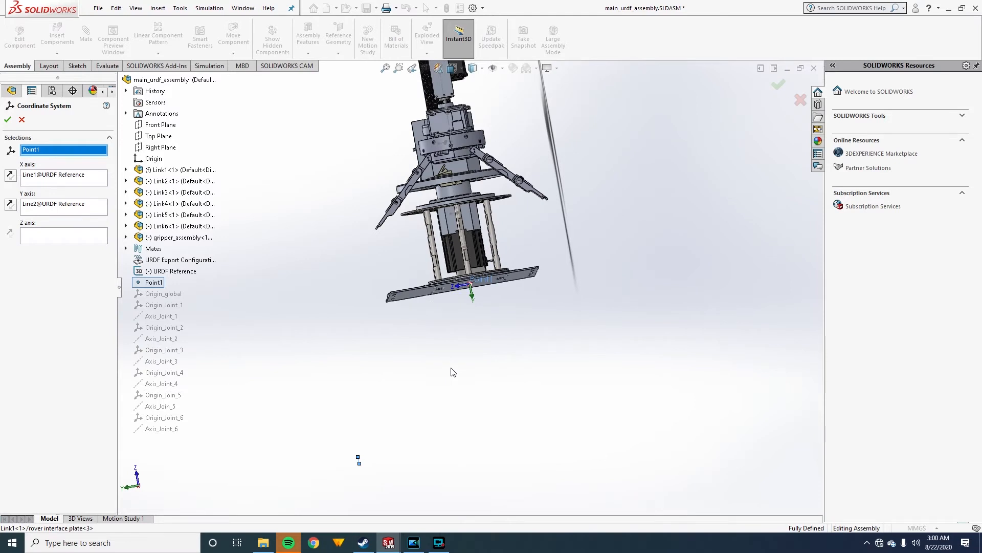
mouse_move(469, 335)
middle_down()
mouse_move(470, 272)
mouse_move(513, 265)
middle_up()
scroll(504, 274, up, 2)
scroll(505, 274, down, 2)
scroll(463, 283, down, 5)
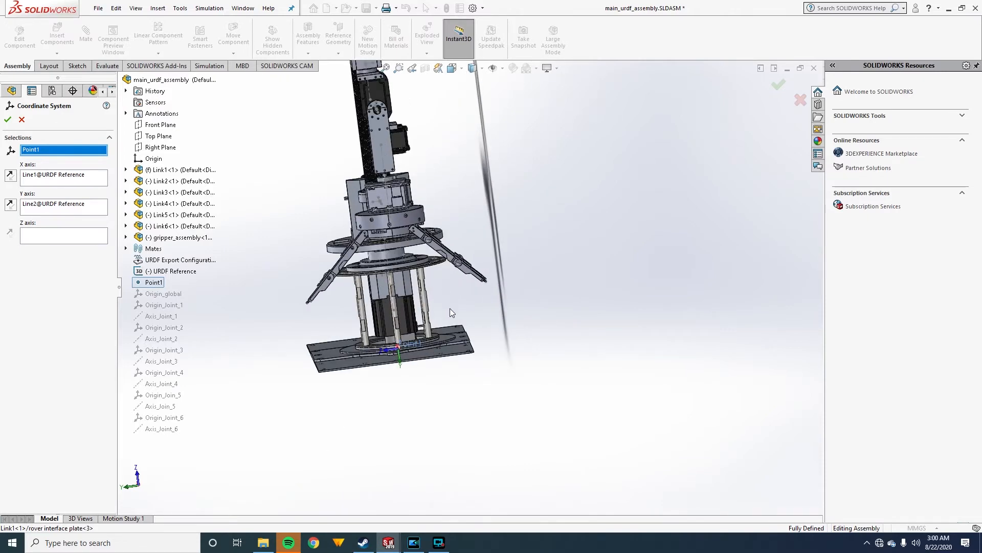
middle_drag(459, 391, 447, 380)
scroll(407, 364, down, 4)
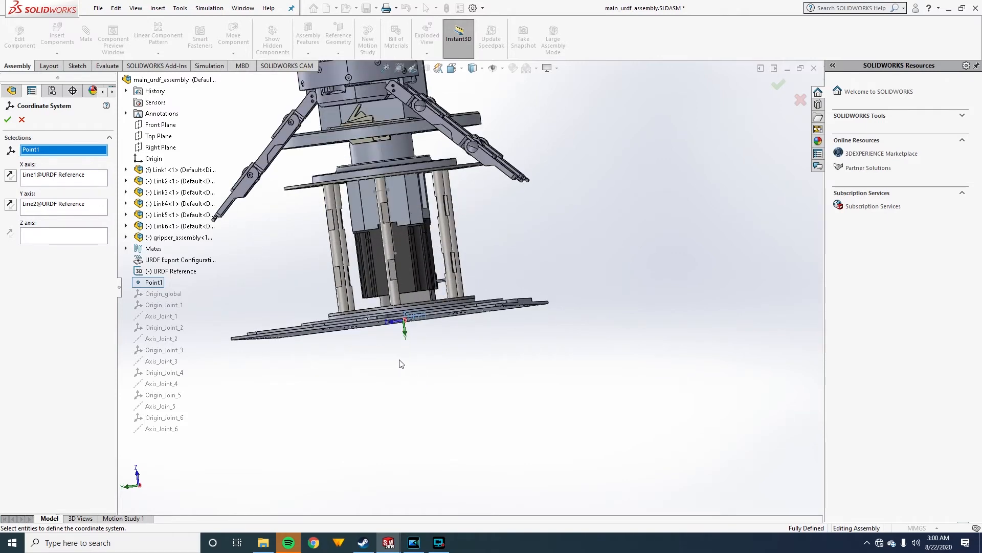
scroll(397, 314, down, 1)
scroll(398, 314, up, 5)
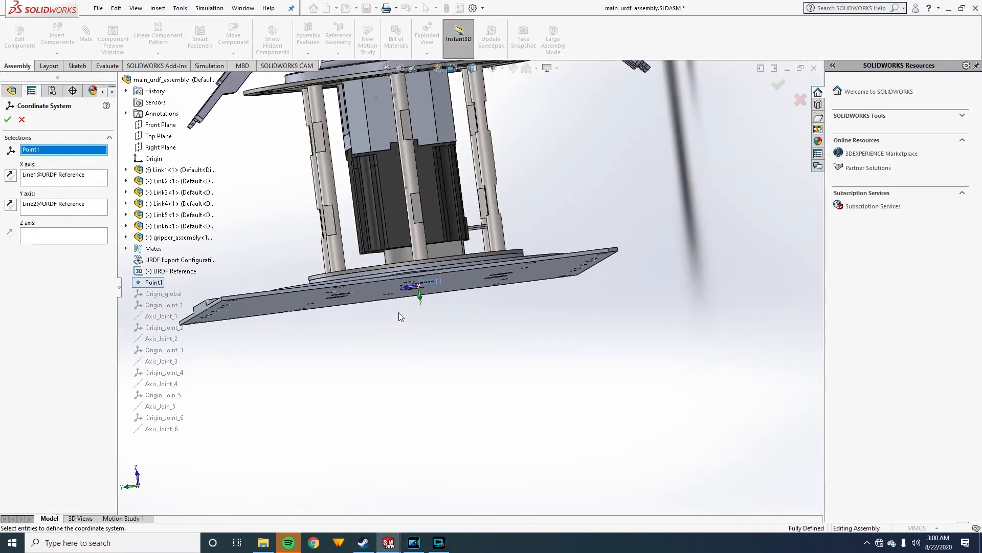
scroll(398, 320, up, 5)
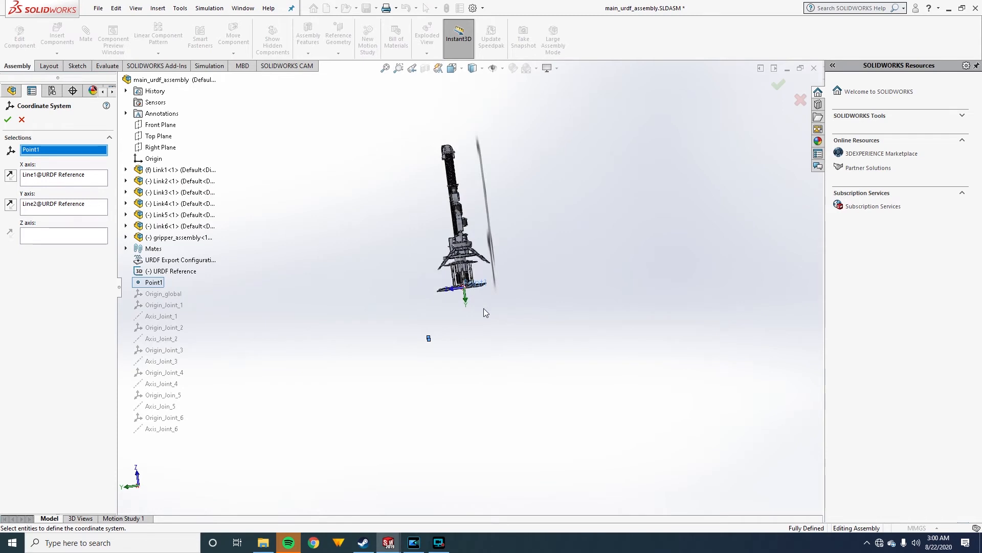
Clear the X axis and Y axis references of the Origin_global coordinate system.
scroll(499, 272, down, 1)
scroll(441, 276, down, 2)
scroll(441, 276, up, 1)
middle_drag(441, 276, 540, 277)
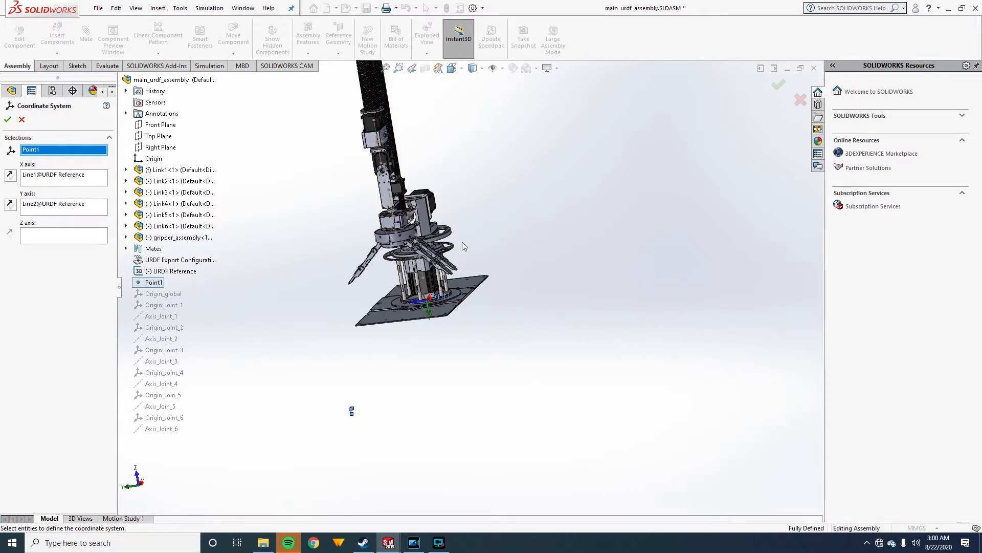
middle_drag(450, 324, 518, 277)
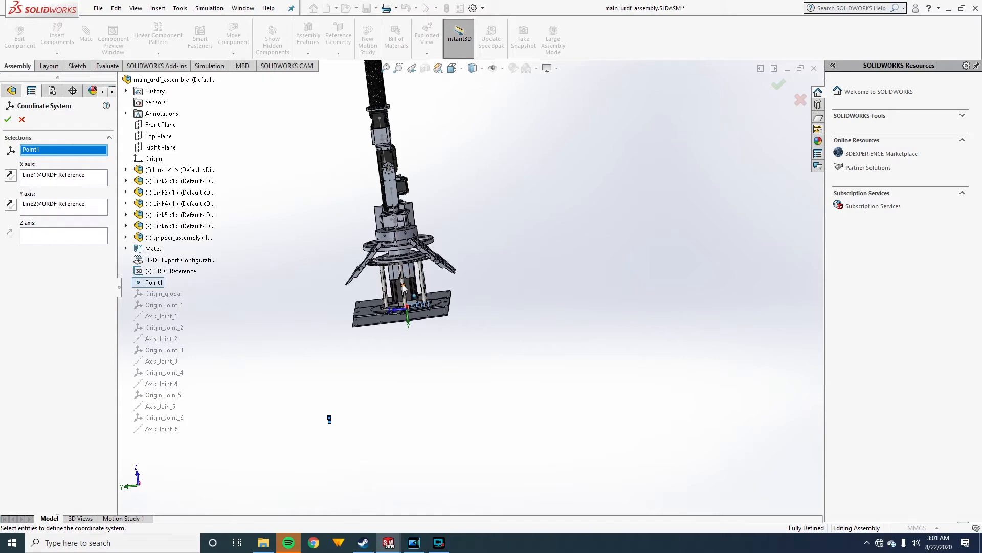
middle_drag(418, 299, 449, 342)
scroll(338, 291, down, 5)
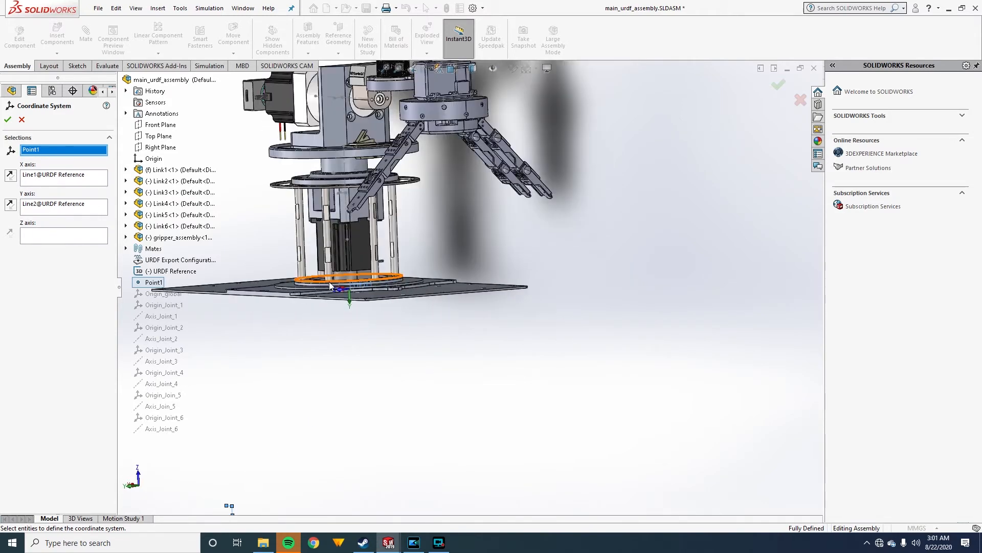
scroll(430, 297, down, 3)
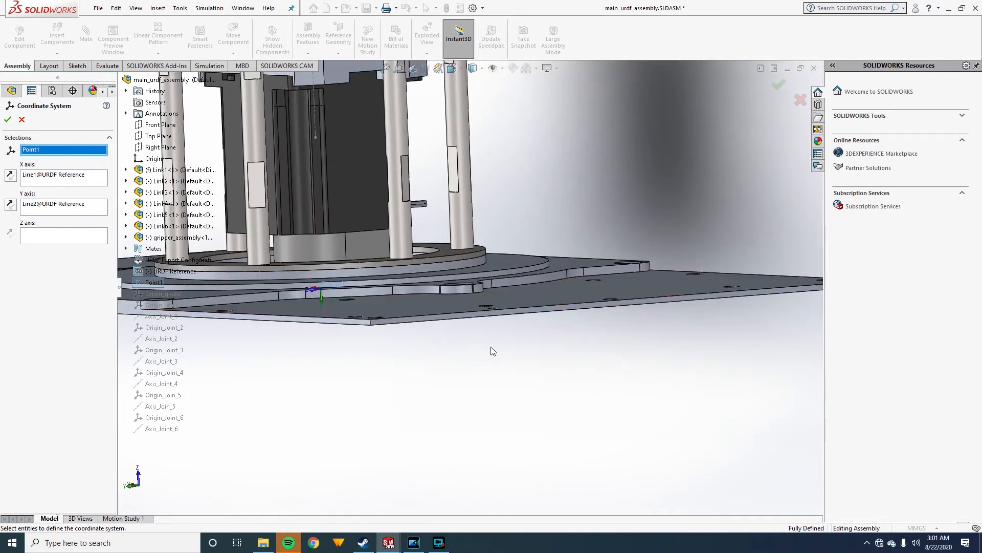
click(73, 175)
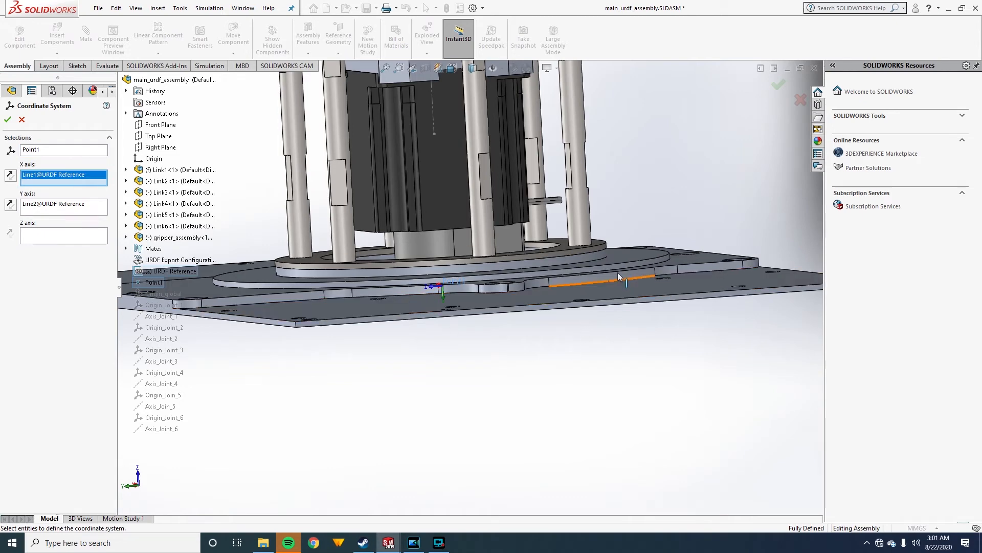
middle_drag(562, 348, 410, 314)
right_click(97, 212)
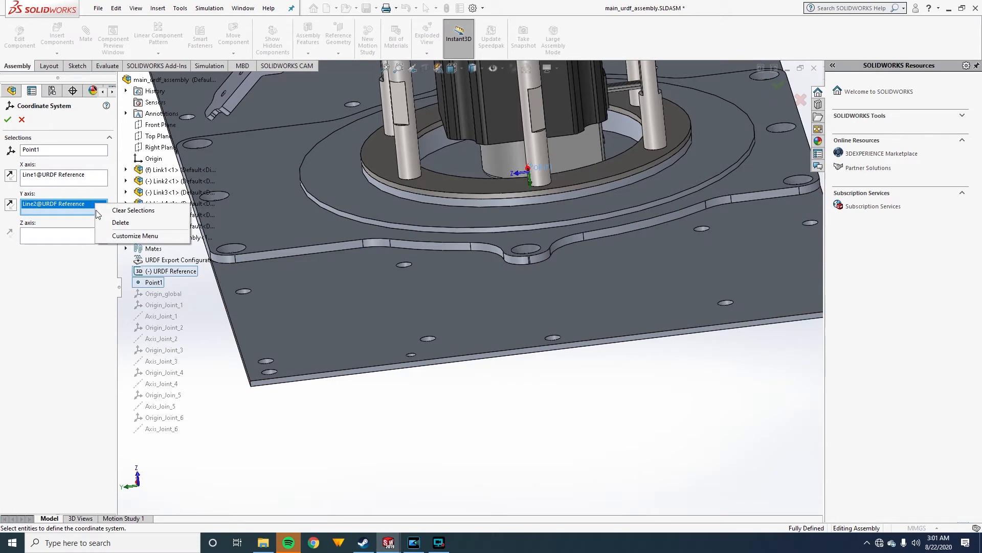
click(111, 210)
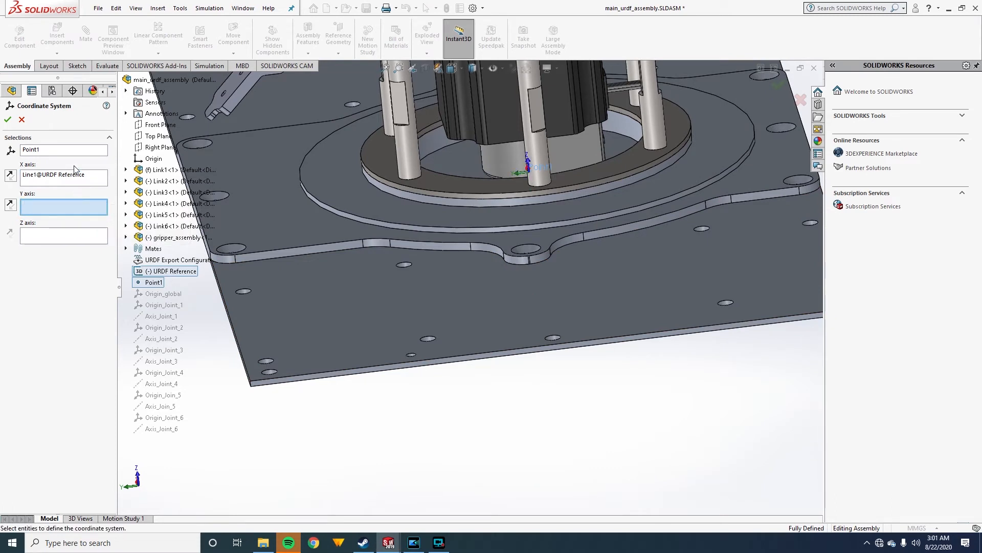
right_click(74, 176)
click(89, 177)
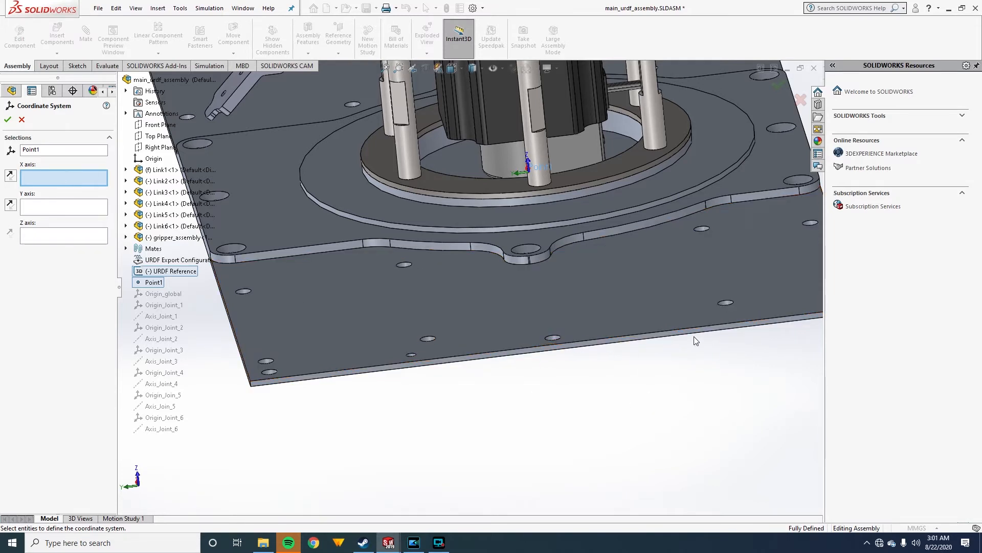
Align the X axis of Origin_global with an outer edge of the rover interface plate and reverse its direction.
click(609, 340)
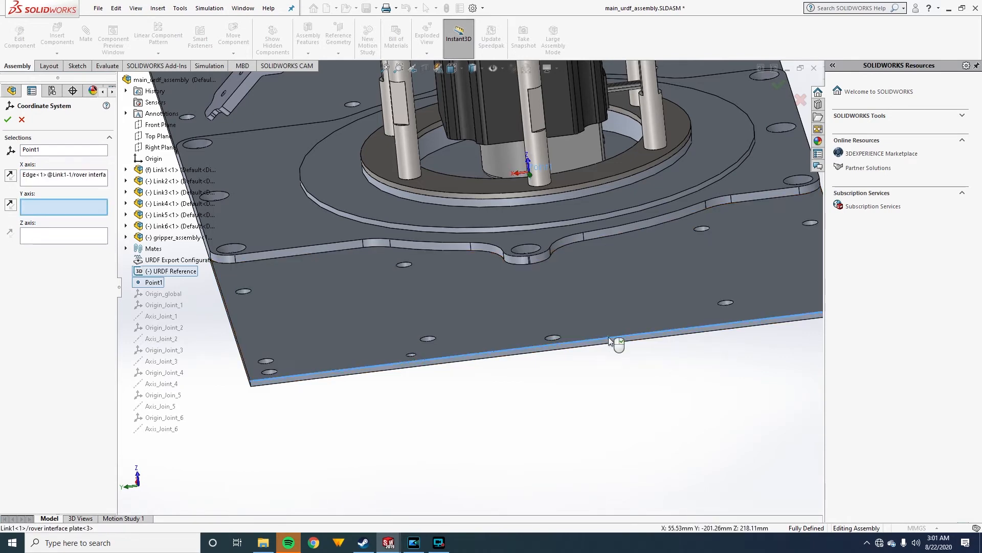
scroll(620, 389, down, 5)
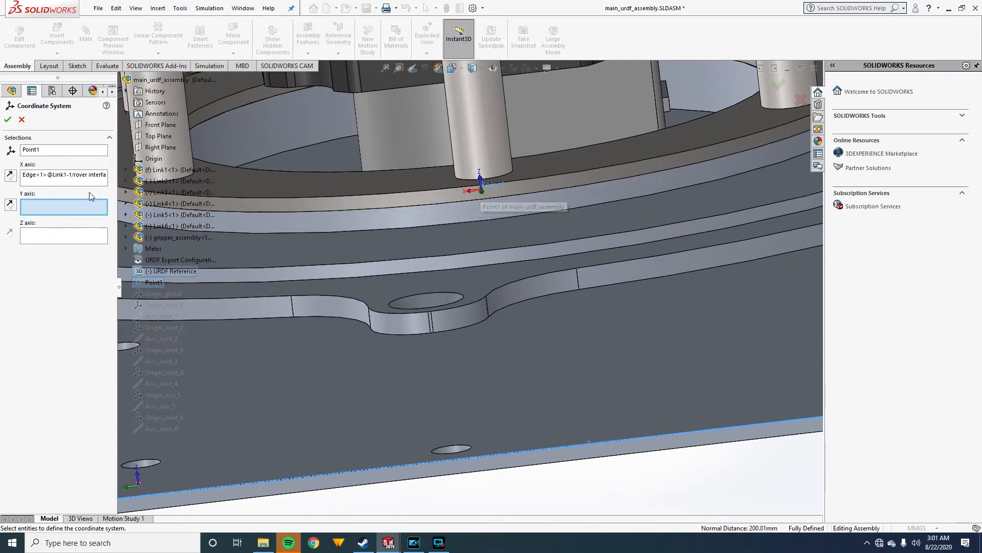
click(10, 176)
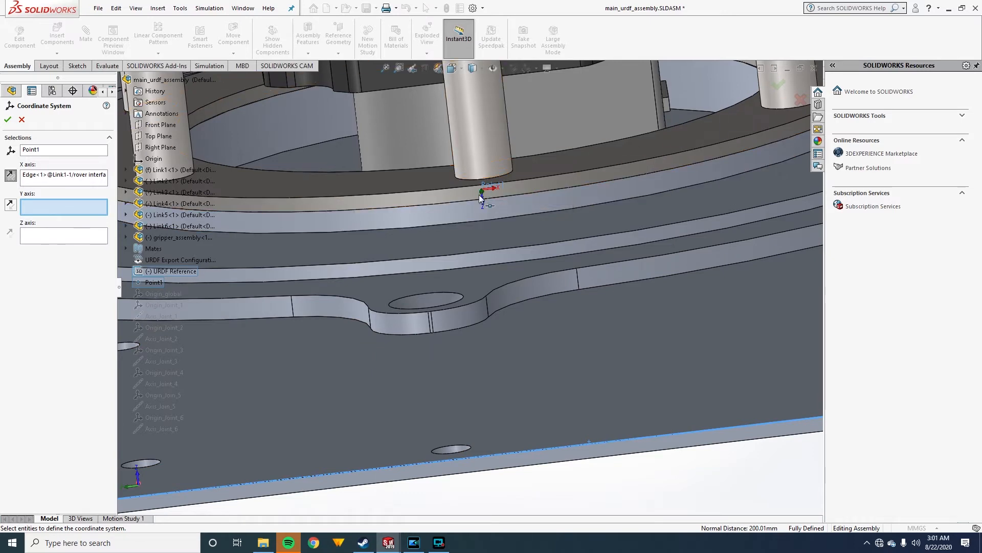
Align the Y axis of Origin_global with the adjacent perpendicular edge of the rover interface plate and accept the coordinate system.
scroll(480, 195, up, 10)
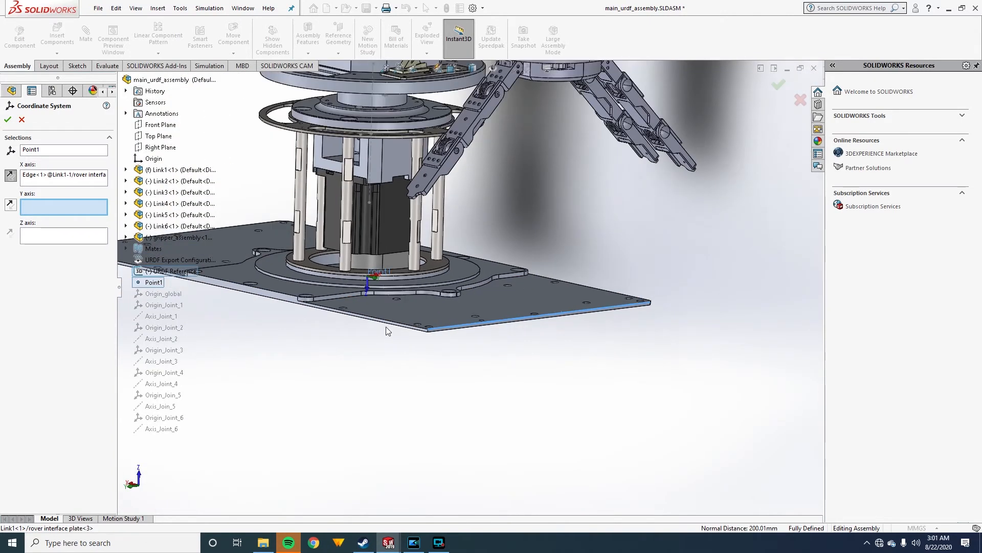
click(404, 326)
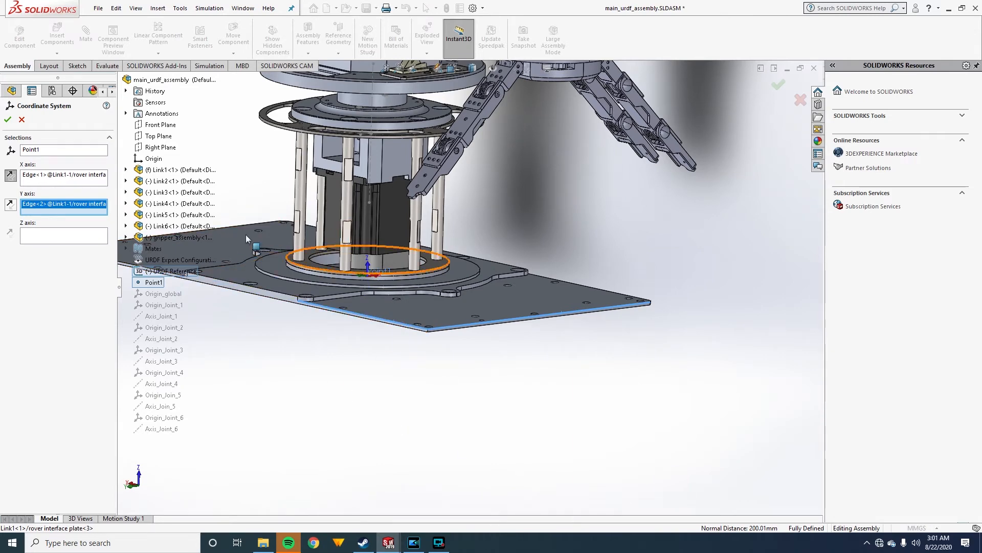
scroll(433, 267, up, 5)
scroll(432, 268, down, 8)
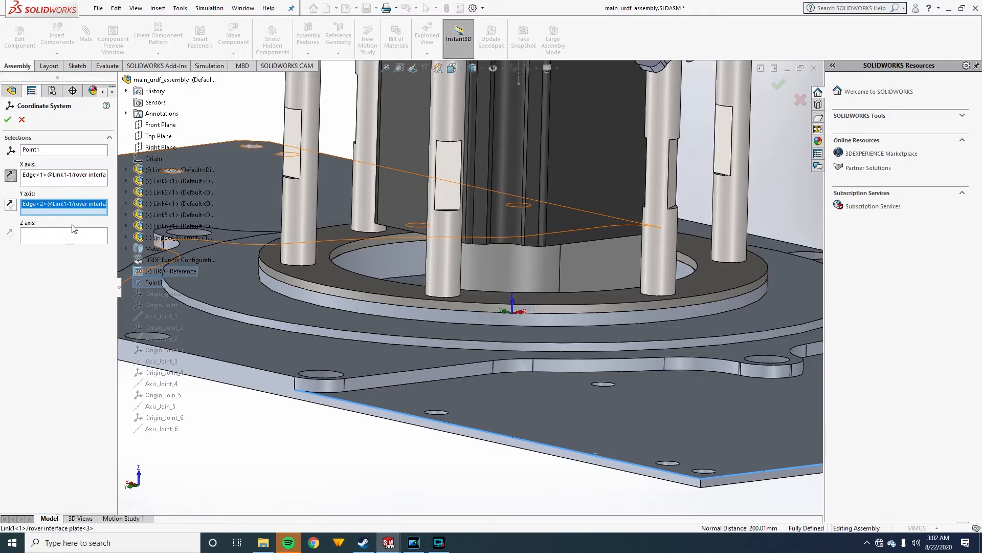
scroll(563, 330, up, 3)
scroll(562, 331, down, 5)
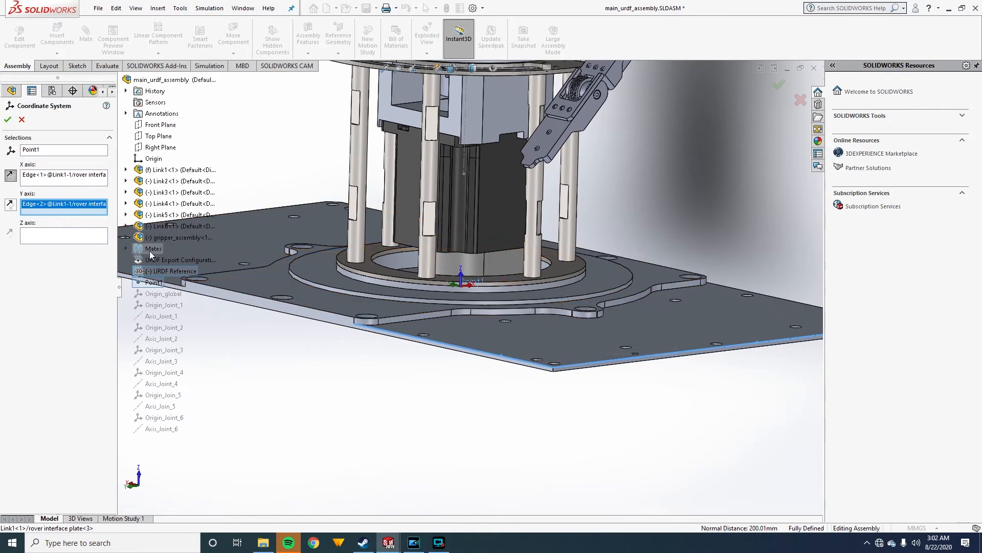
click(7, 121)
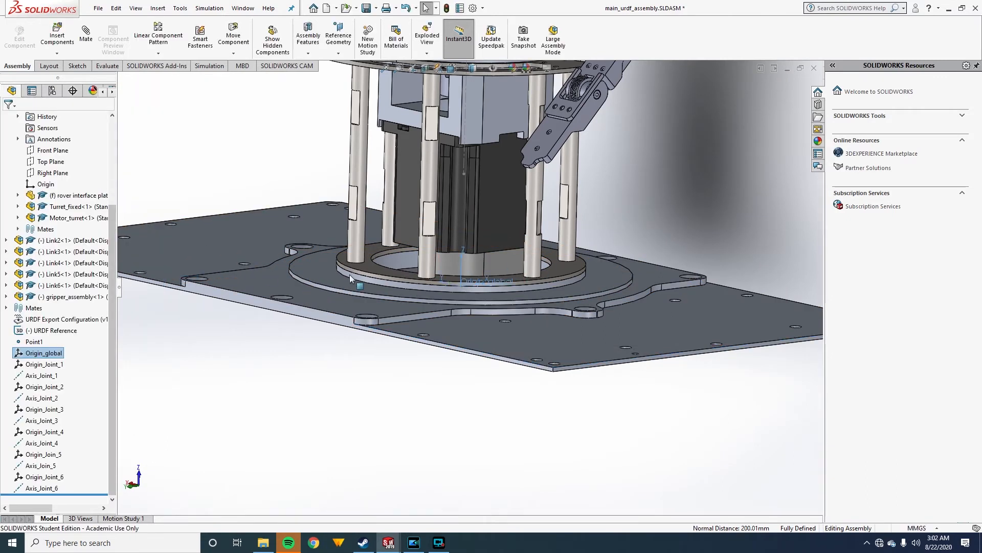
Open the Origin_Joint_1 coordinate system for editing and clear its X axis and Y axis references.
click(36, 364)
click(51, 354)
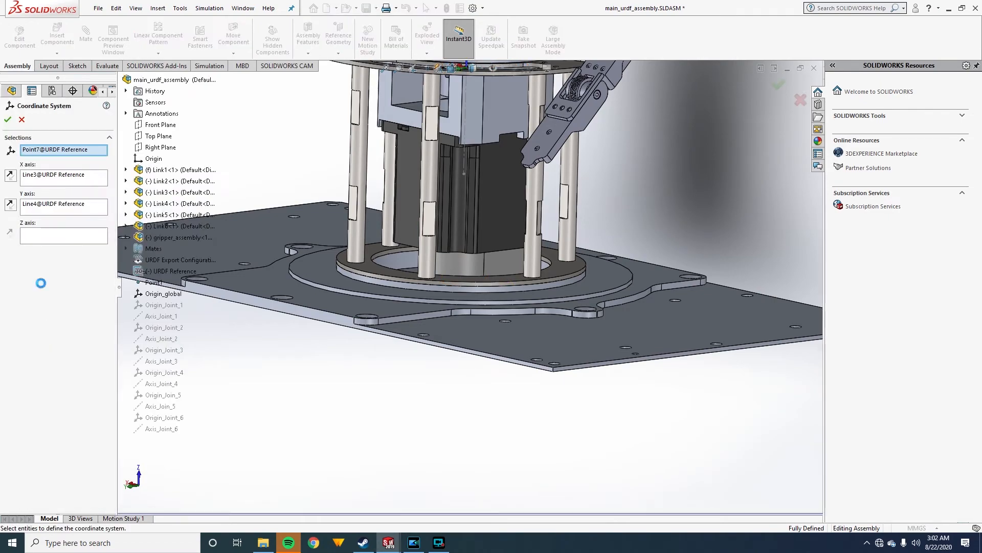
click(64, 177)
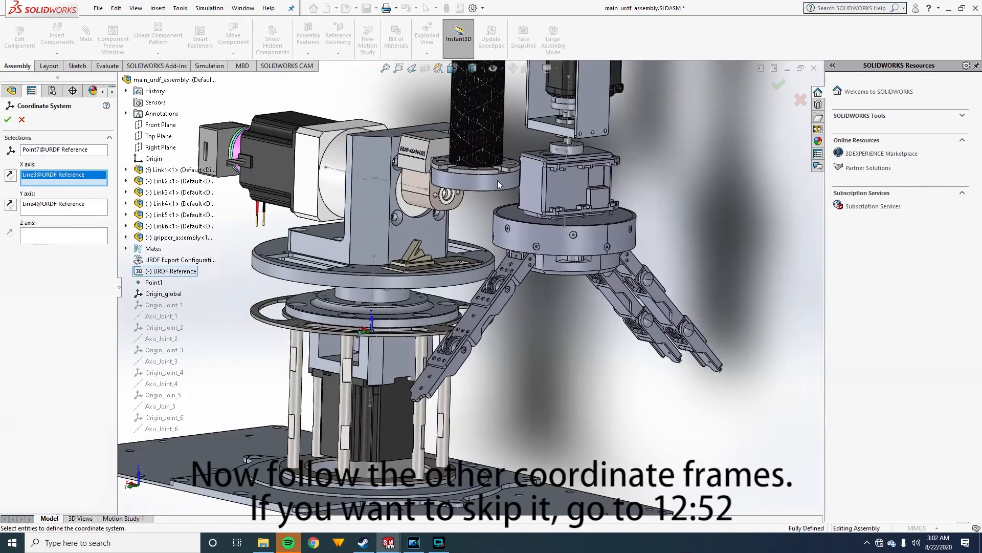
scroll(499, 179, up, 4)
scroll(420, 256, down, 6)
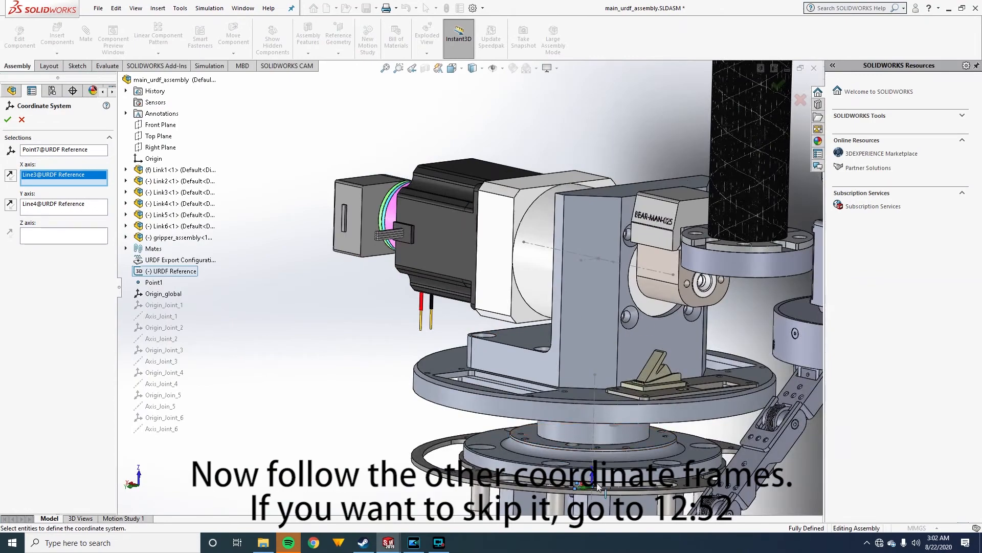
scroll(634, 504, down, 3)
middle_drag(656, 474, 603, 453)
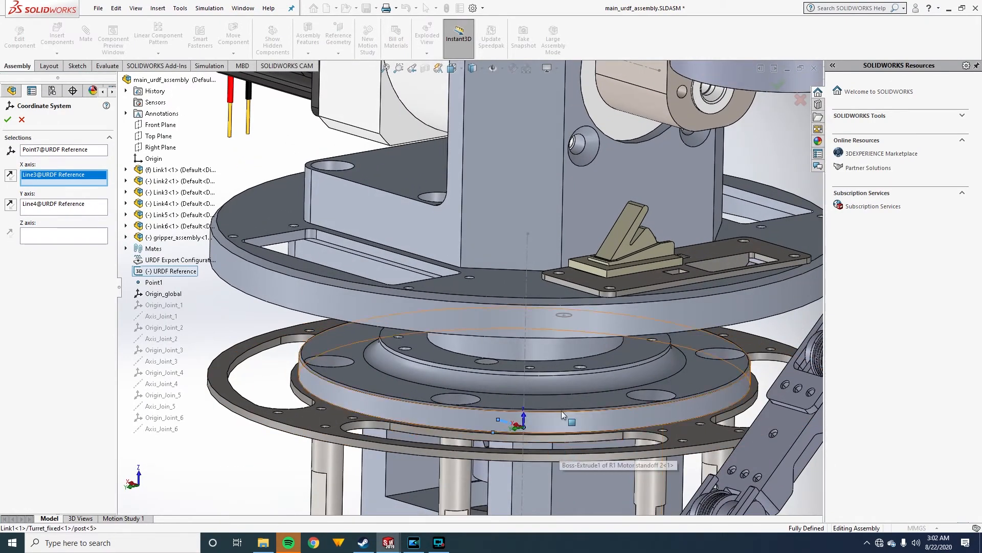
right_click(83, 179)
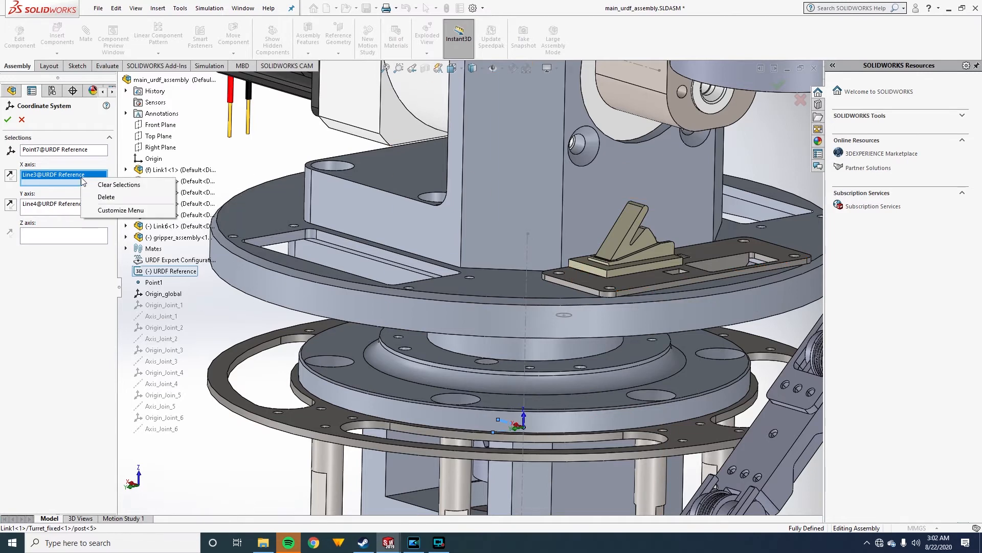
click(89, 185)
right_click(83, 206)
click(87, 213)
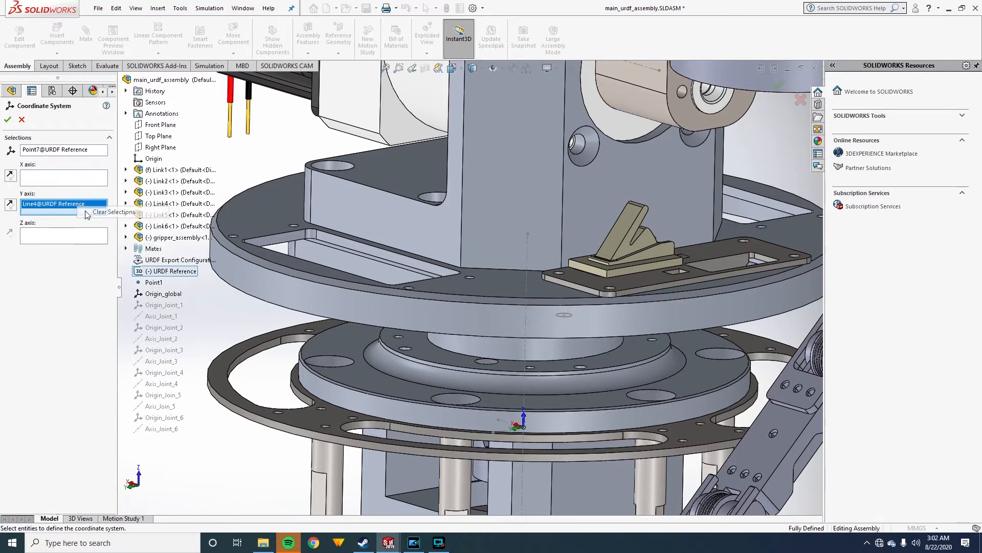
click(672, 281)
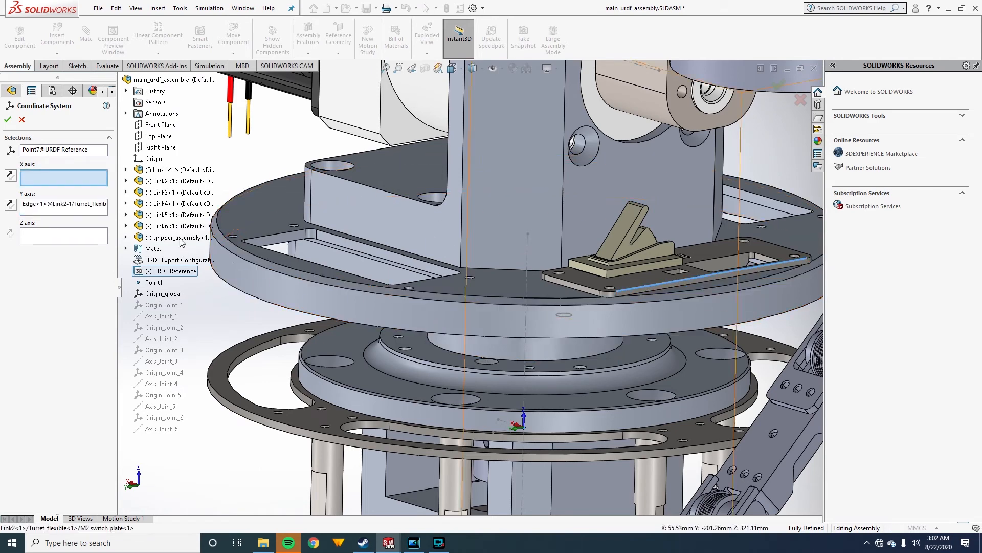
right_click(70, 207)
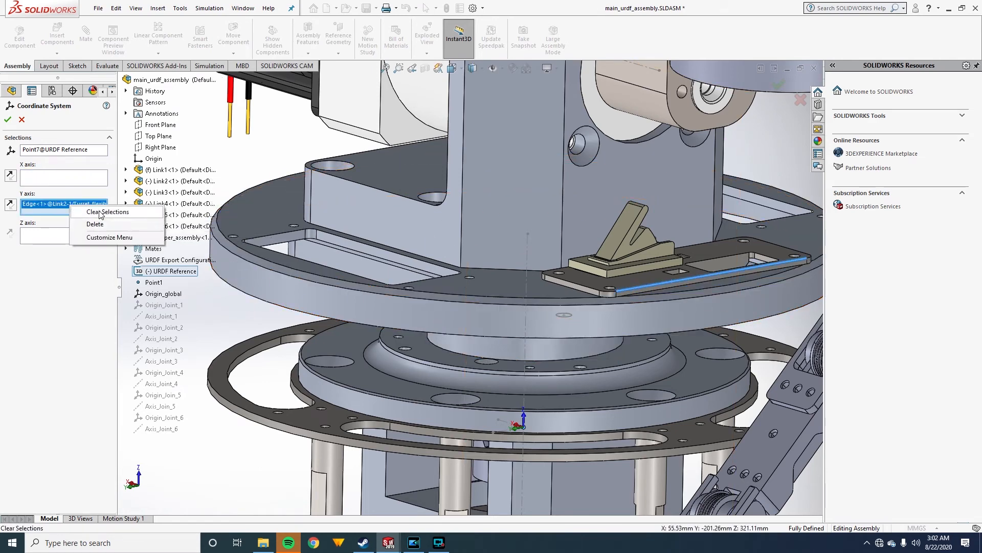
click(133, 212)
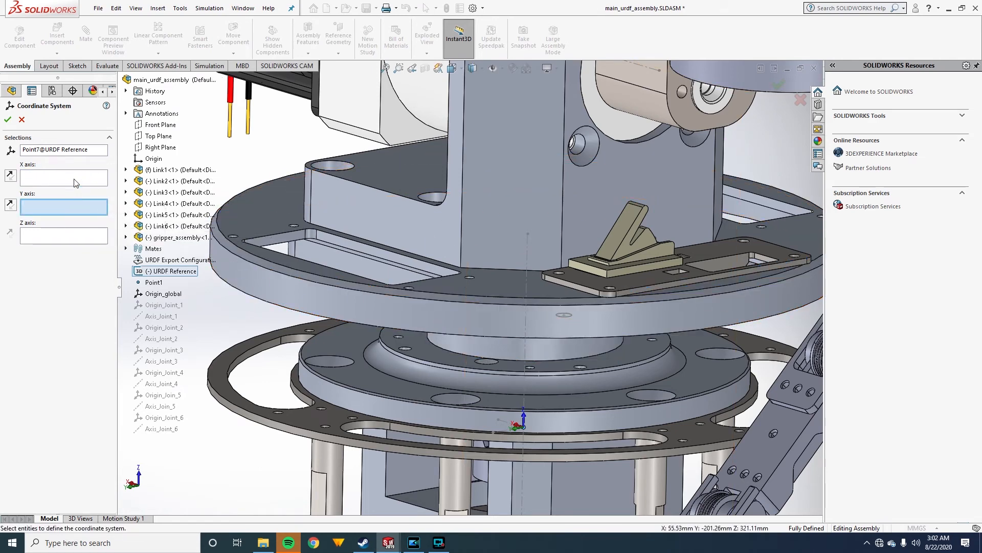
Align the X axis of Origin_Joint_1 with the long edge of the M2 switch plate and reverse its direction.
click(685, 279)
scroll(575, 422, down, 3)
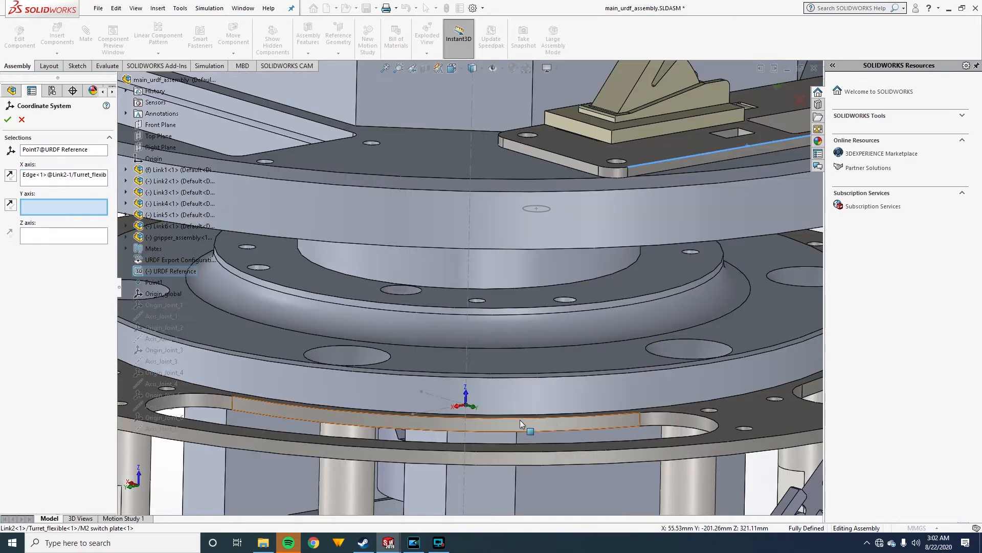
scroll(471, 416, up, 3)
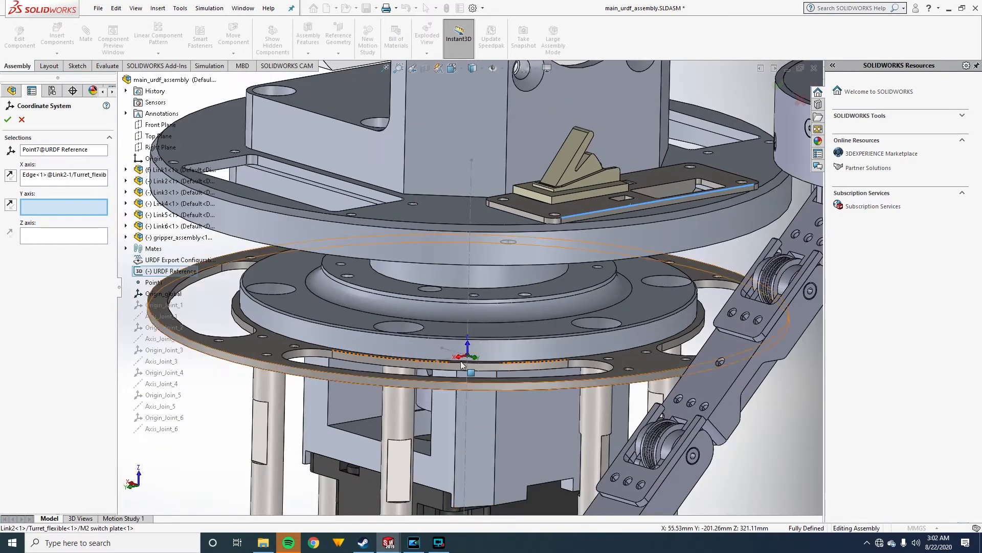
click(11, 178)
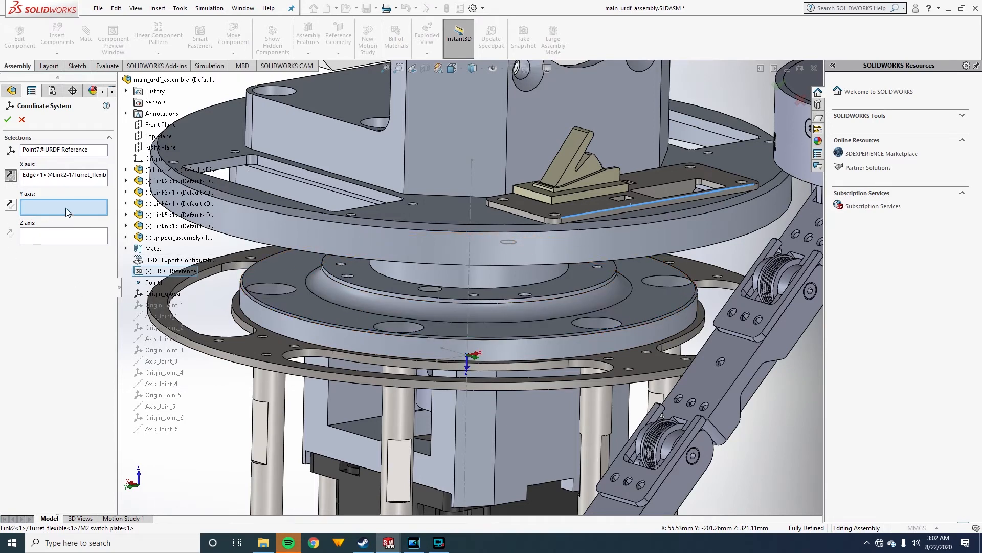
Align the Y axis of Origin_Joint_1 with the short edge of the M2 switch plate and accept the coordinate system.
click(524, 212)
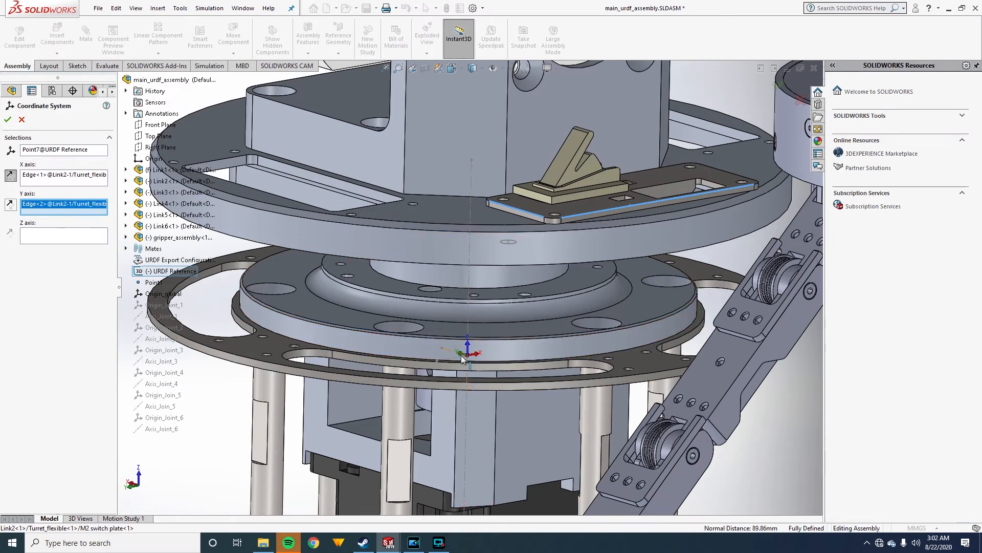
scroll(474, 342, down, 3)
scroll(474, 342, up, 5)
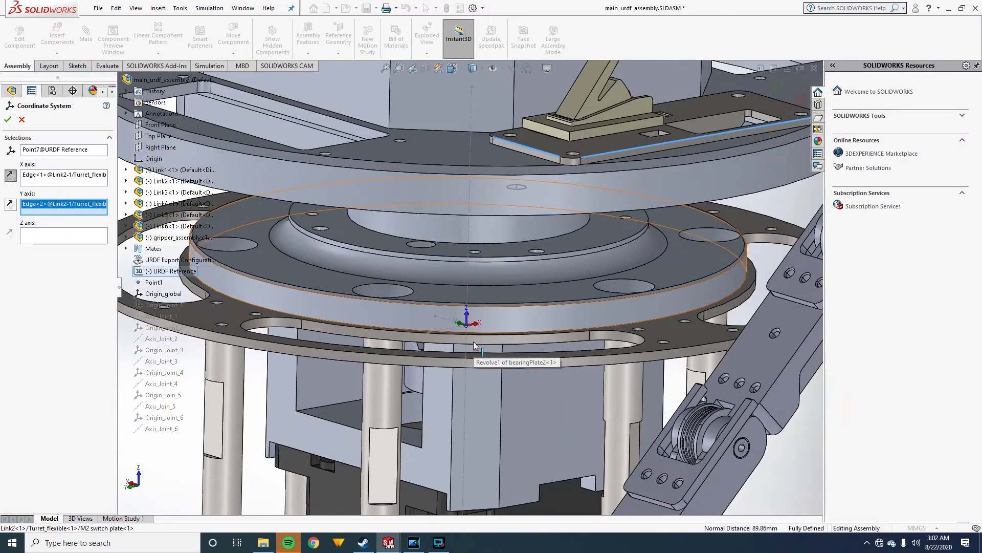
scroll(474, 340, up, 3)
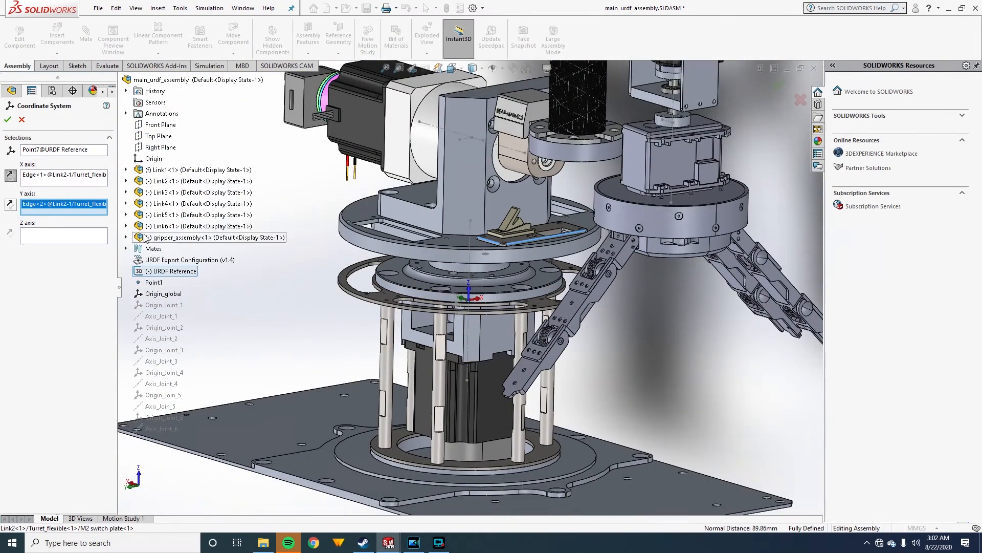
click(8, 119)
Open the Origin_Joint_2 coordinate system for editing and clear its Y axis reference.
click(43, 386)
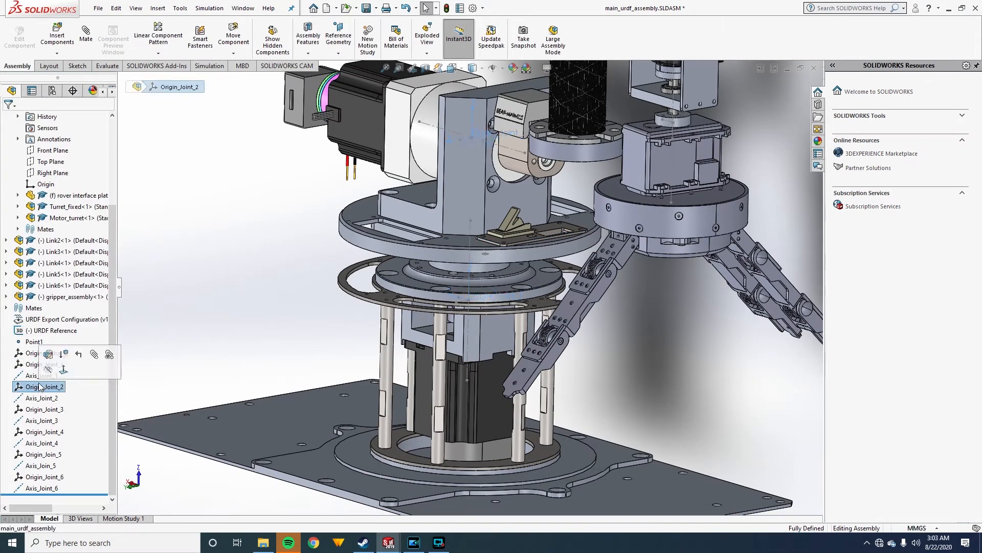
click(48, 353)
scroll(459, 257, up, 2)
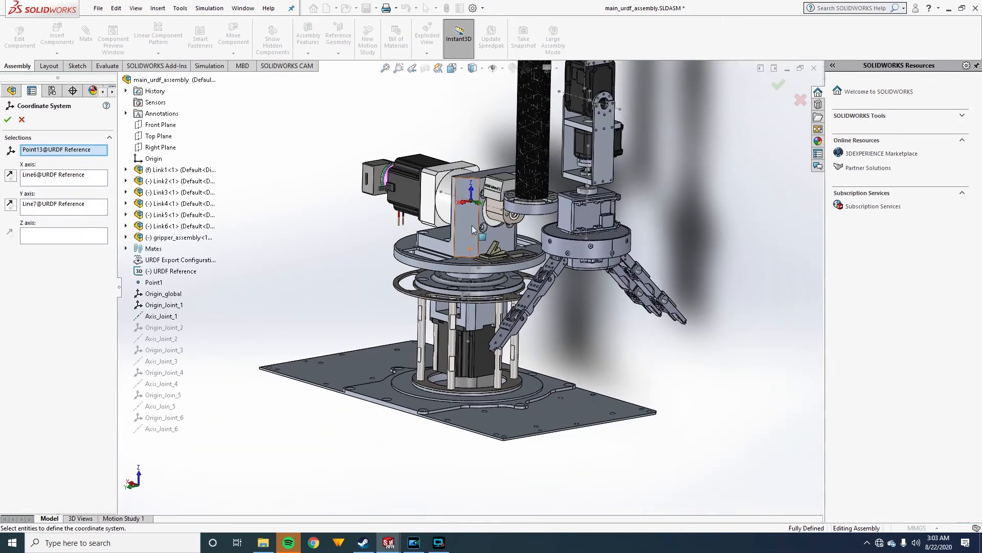
scroll(459, 257, down, 6)
scroll(458, 257, down, 1)
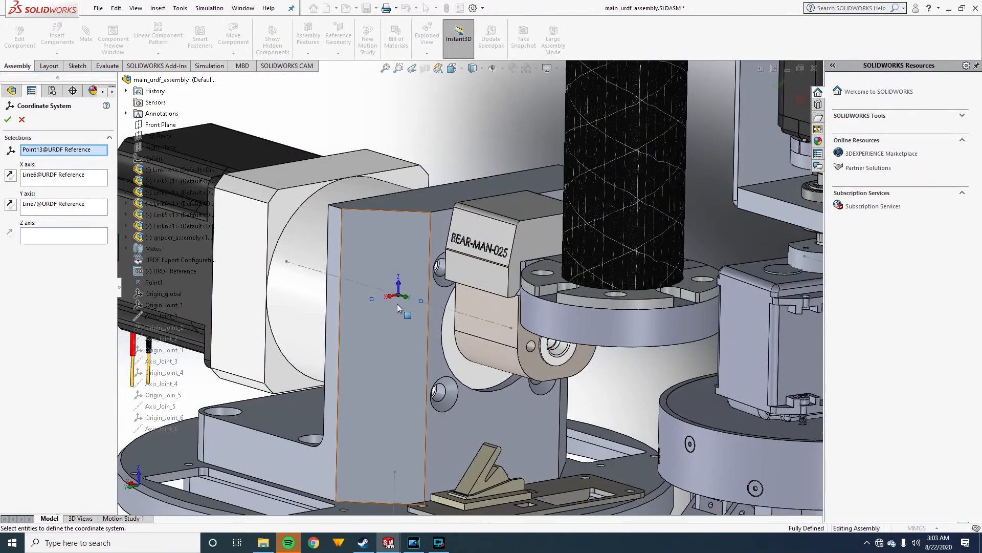
right_click(53, 218)
click(67, 219)
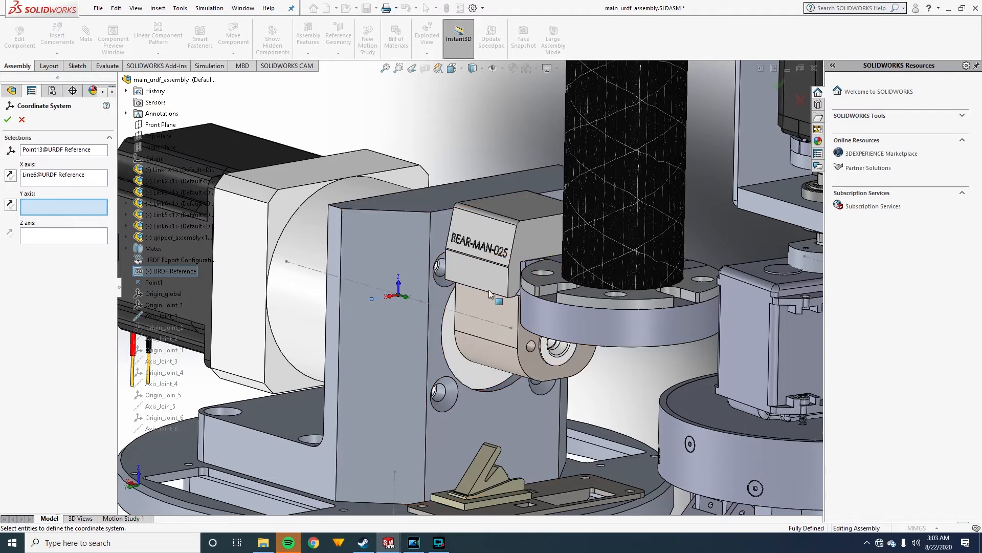
Reverse the X axis direction of Origin_Joint_2 and align its Y axis with the inner base edge of the M2 stand.
click(10, 177)
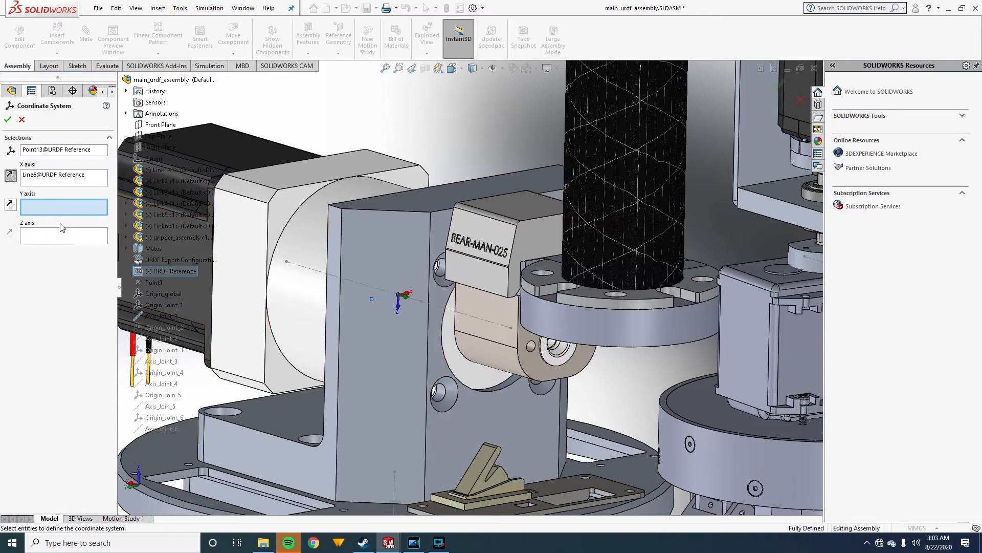
middle_drag(492, 352, 325, 458)
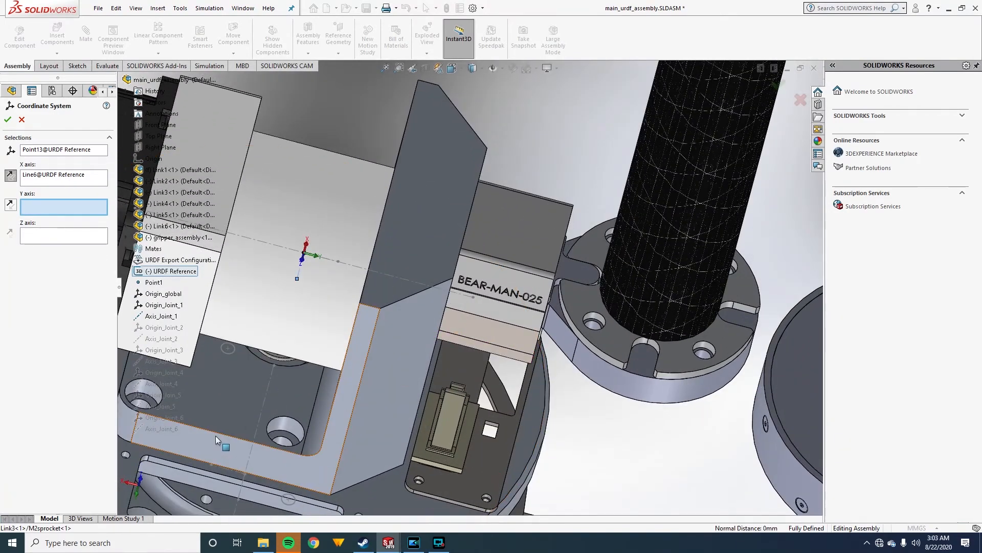
click(229, 437)
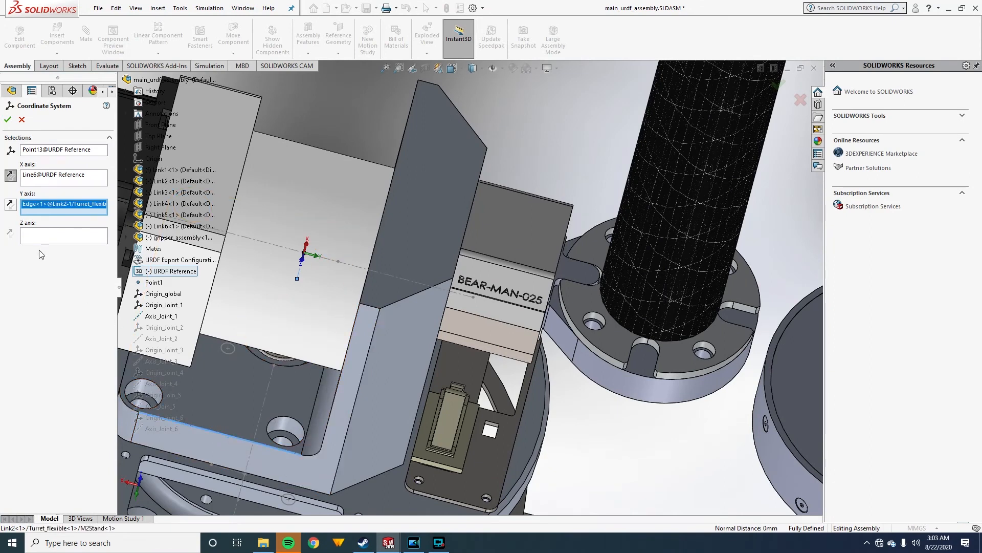
Reverse the Y axis direction of Origin_Joint_2 so Z points up, and accept the coordinate system.
middle_drag(336, 344, 75, 261)
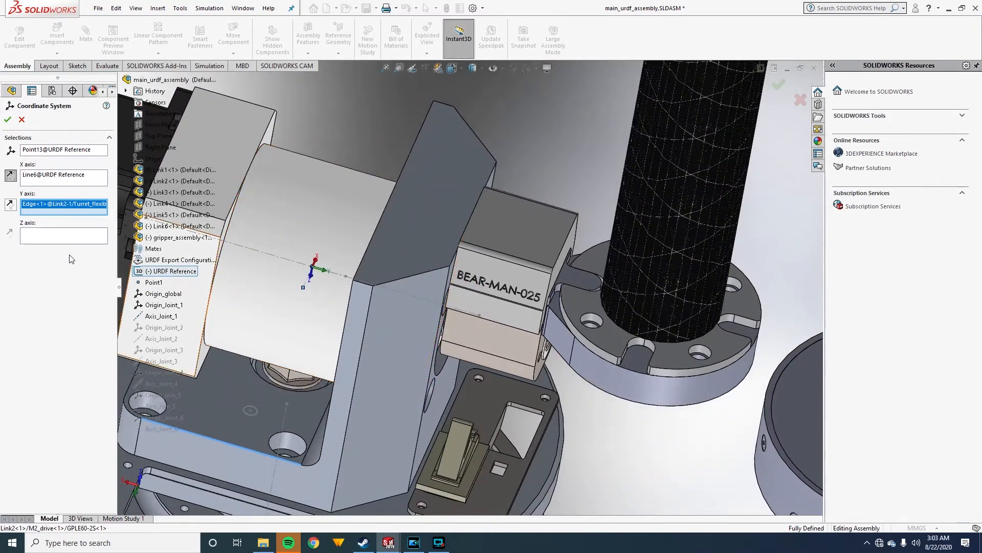
middle_drag(384, 429, 320, 358)
scroll(376, 350, down, 3)
scroll(377, 353, up, 10)
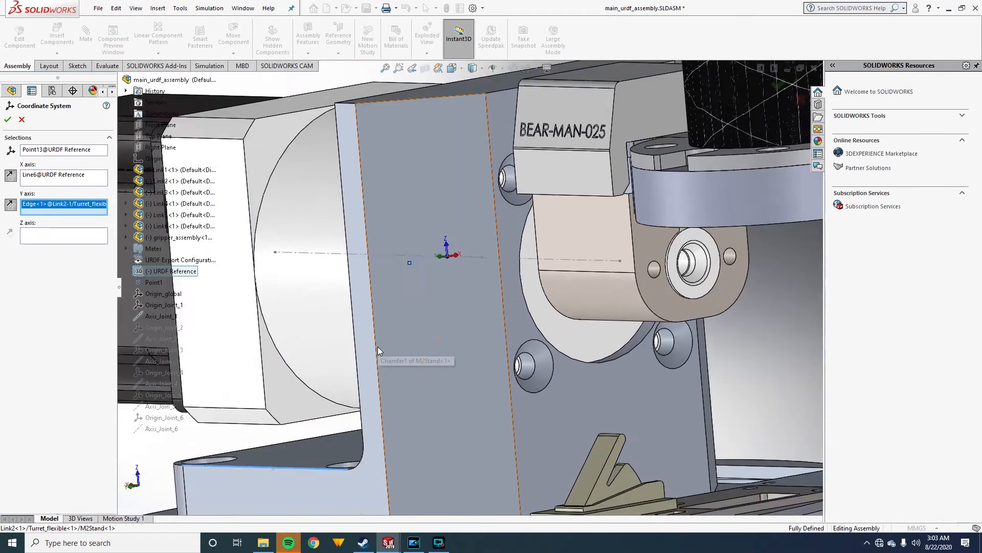
scroll(404, 359, up, 5)
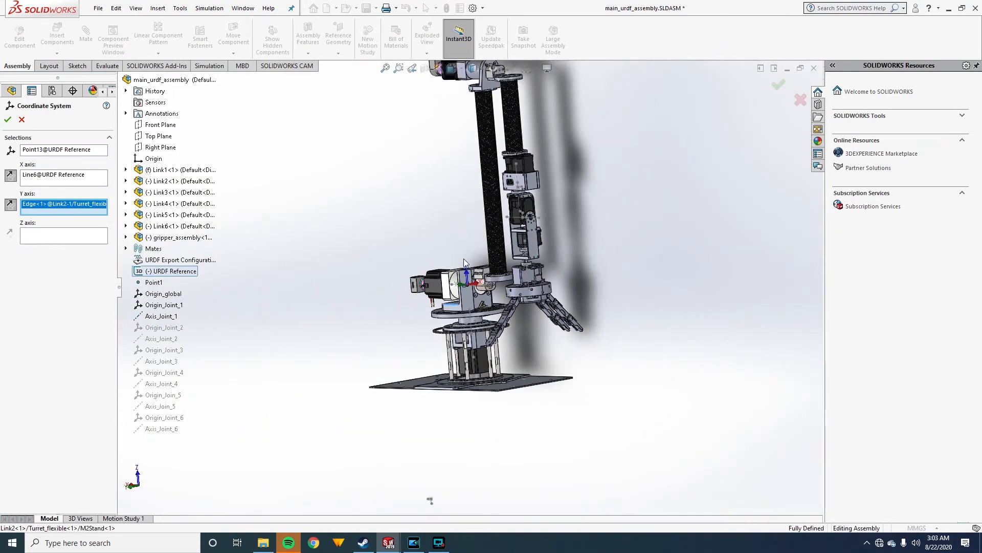
click(8, 119)
Open the Origin_Joint_3 coordinate system for editing and clear its X axis and Y axis references.
click(26, 408)
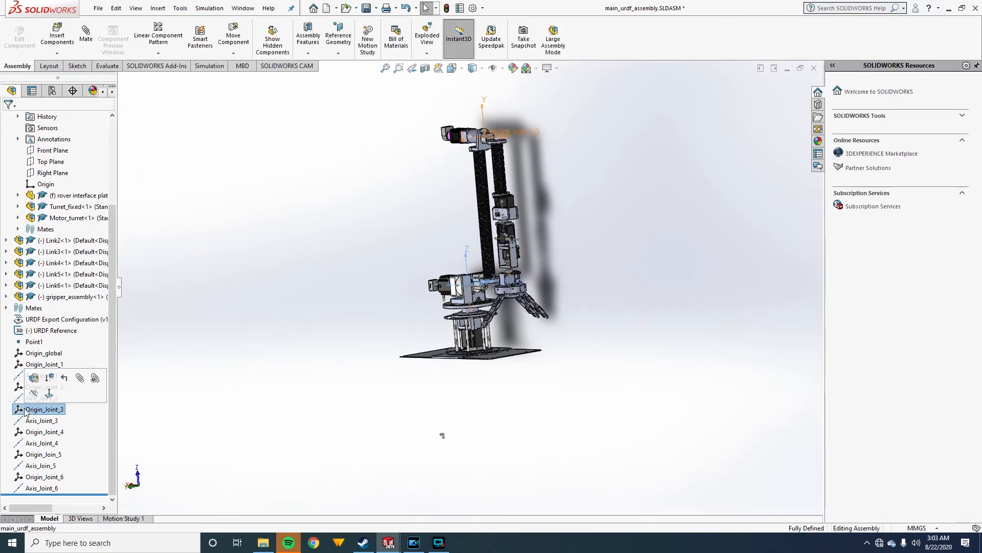
click(32, 394)
scroll(480, 155, down, 10)
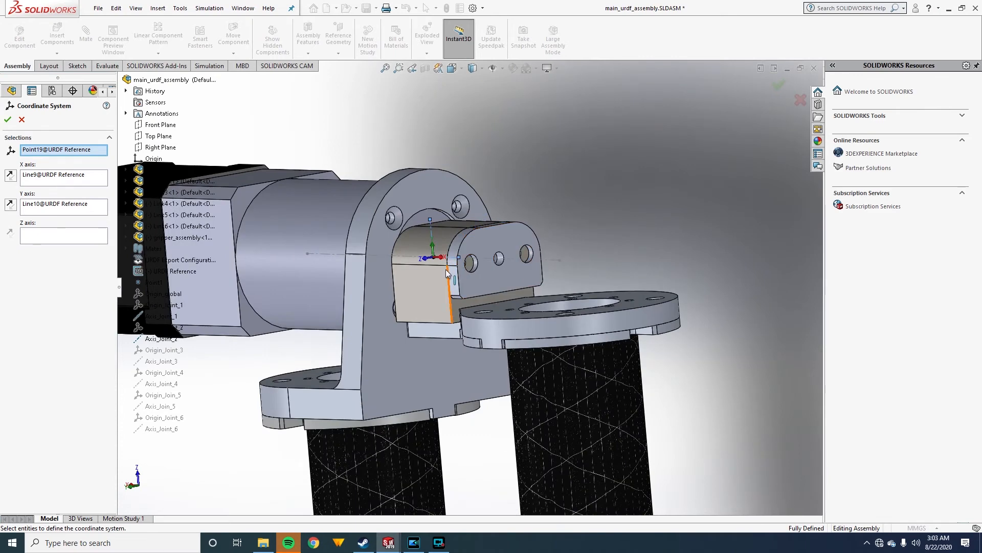
middle_drag(424, 285, 405, 331)
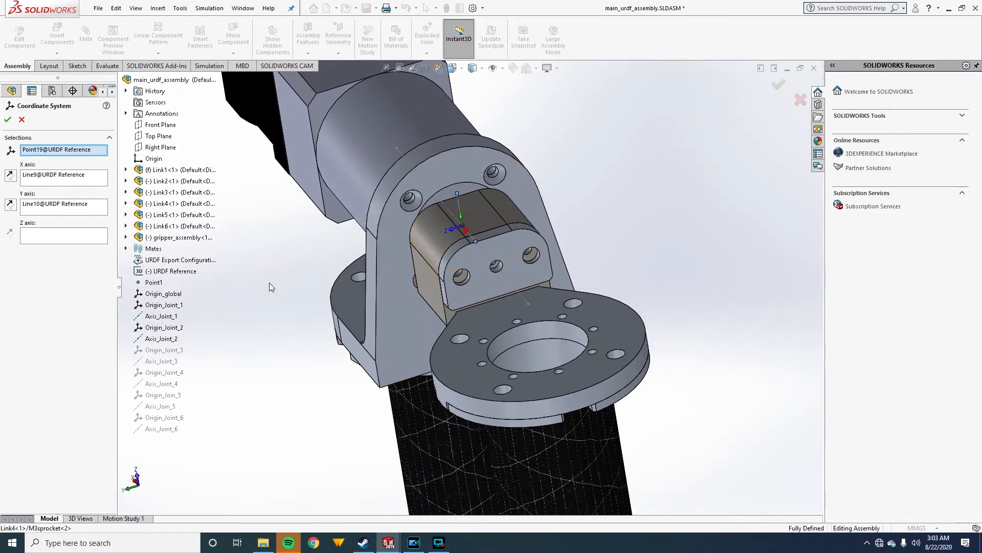
right_click(46, 177)
click(57, 193)
right_click(66, 207)
click(81, 213)
Align the X axis of Origin_Joint_3 with the top front edge of the M3 sprocket cover and reverse its direction.
click(62, 177)
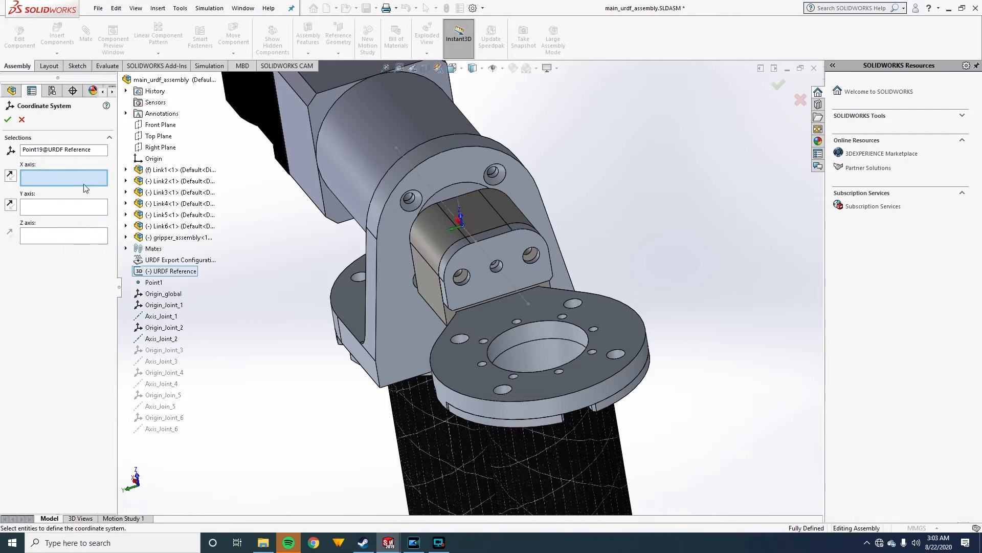
click(482, 241)
click(10, 179)
Align the Y axis of Origin_Joint_3 with the straight edge of the joint interface, reverse it so Z points up, and accept.
middle_drag(404, 256, 412, 366)
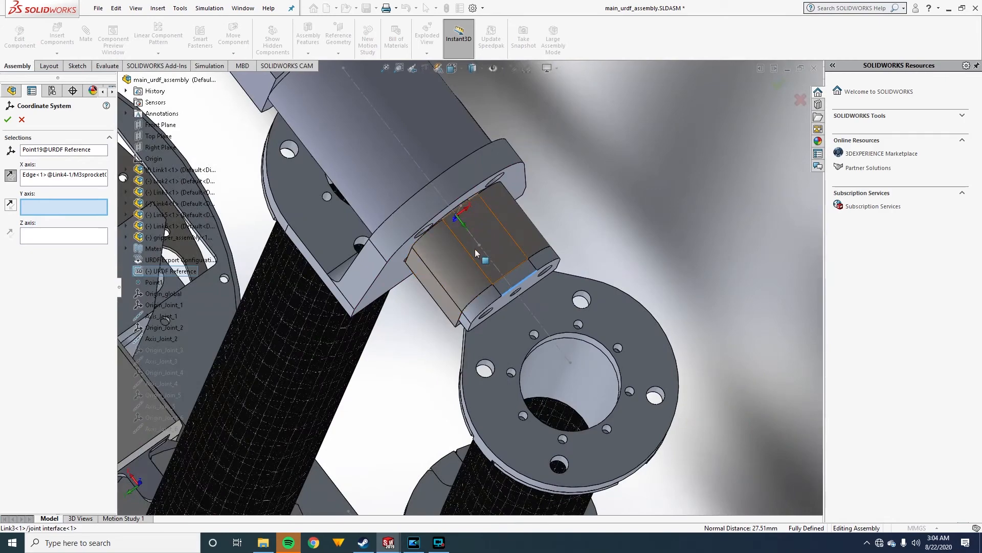
click(306, 248)
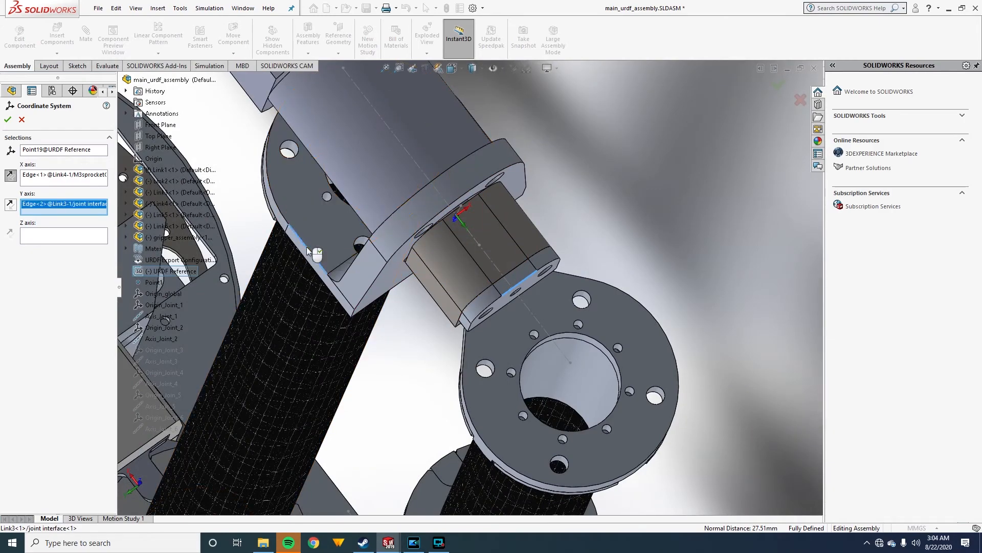
middle_drag(541, 285, 488, 215)
scroll(452, 221, down, 3)
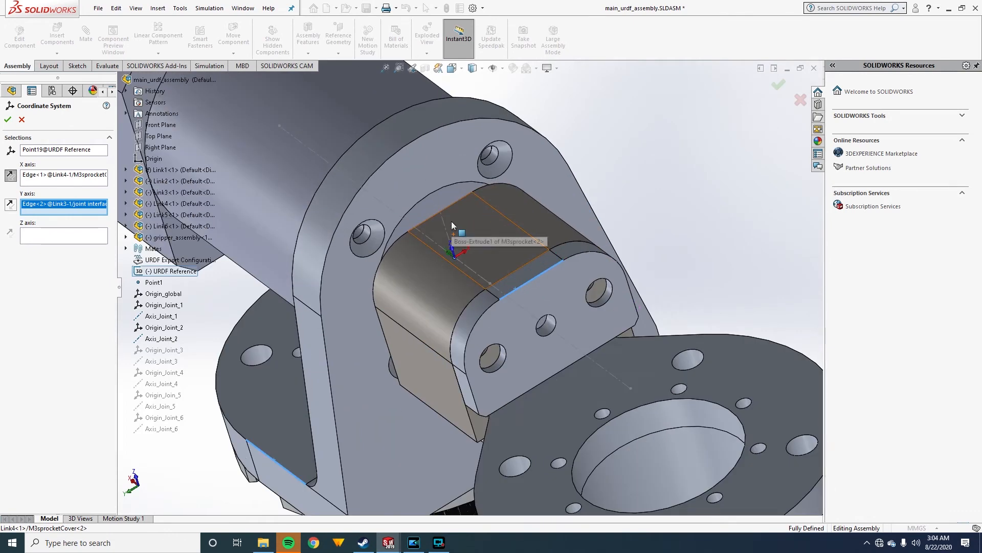
click(8, 121)
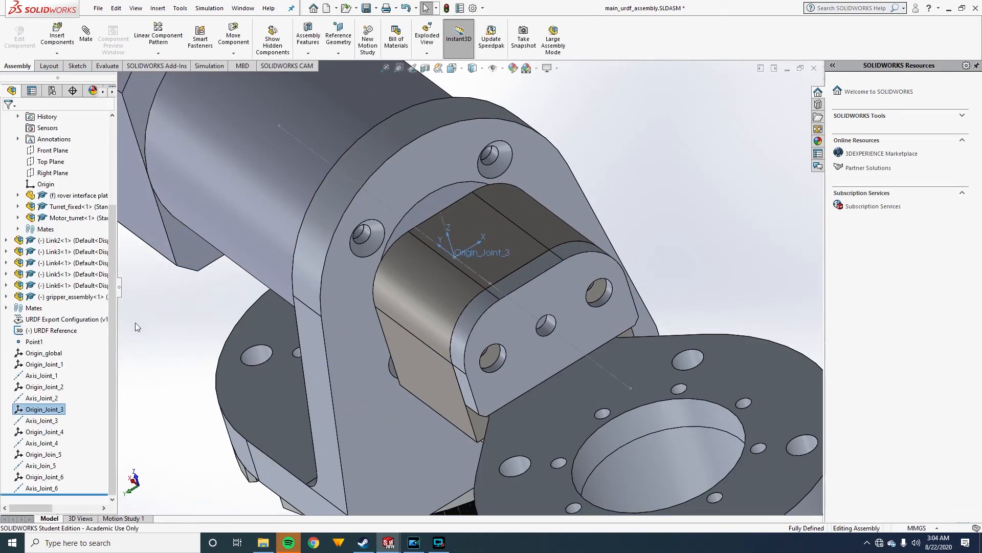
Edit Origin_Joint_4, realign its Y axis with the lower long edge of the R4 cage bottom plate, and accept the coordinate system.
click(30, 435)
click(40, 409)
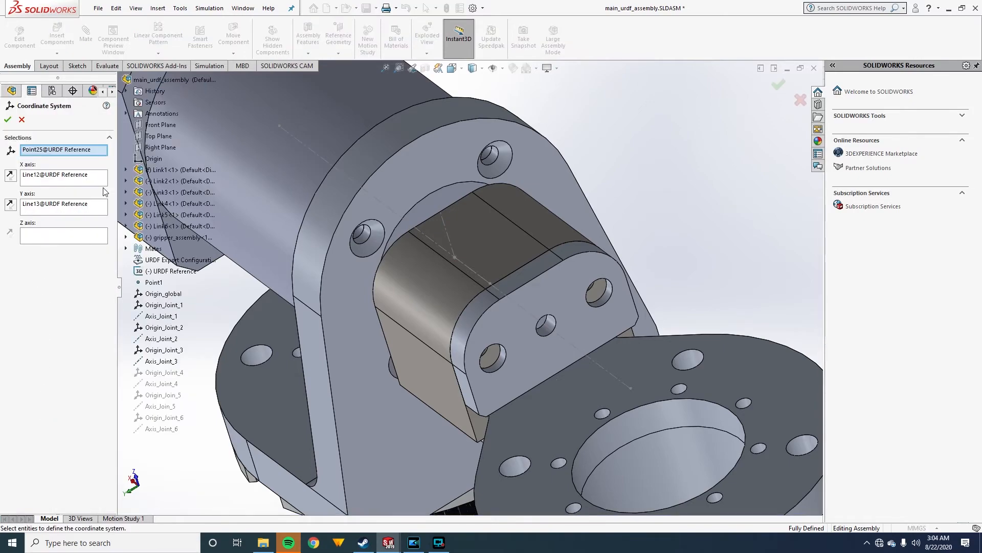
scroll(459, 340, down, 6)
scroll(512, 381, up, 4)
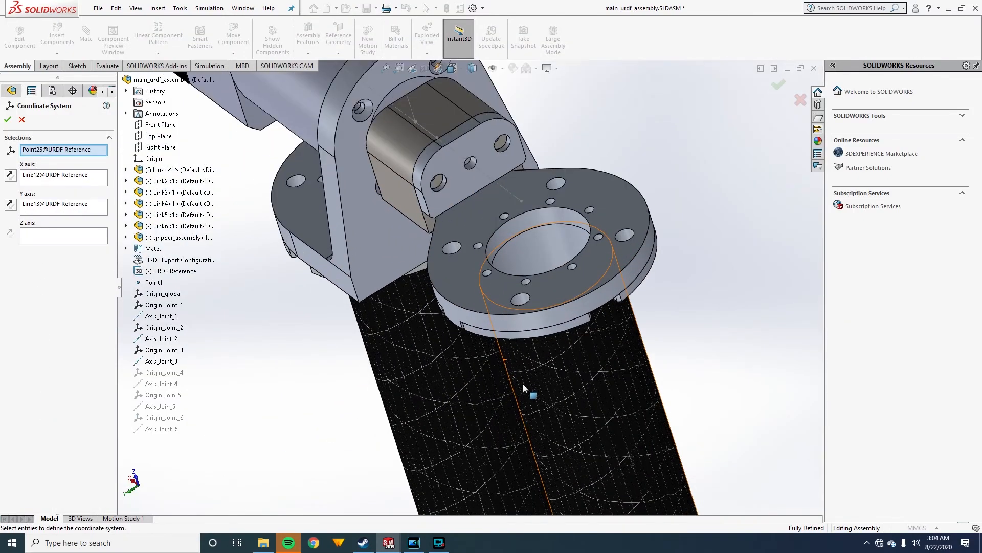
scroll(539, 404, down, 4)
scroll(531, 404, up, 6)
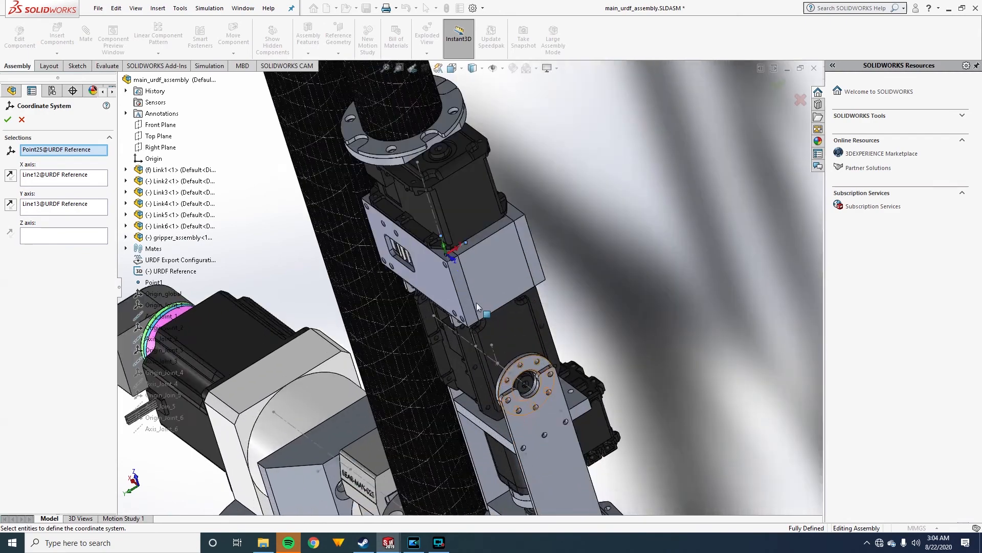
scroll(477, 303, up, 8)
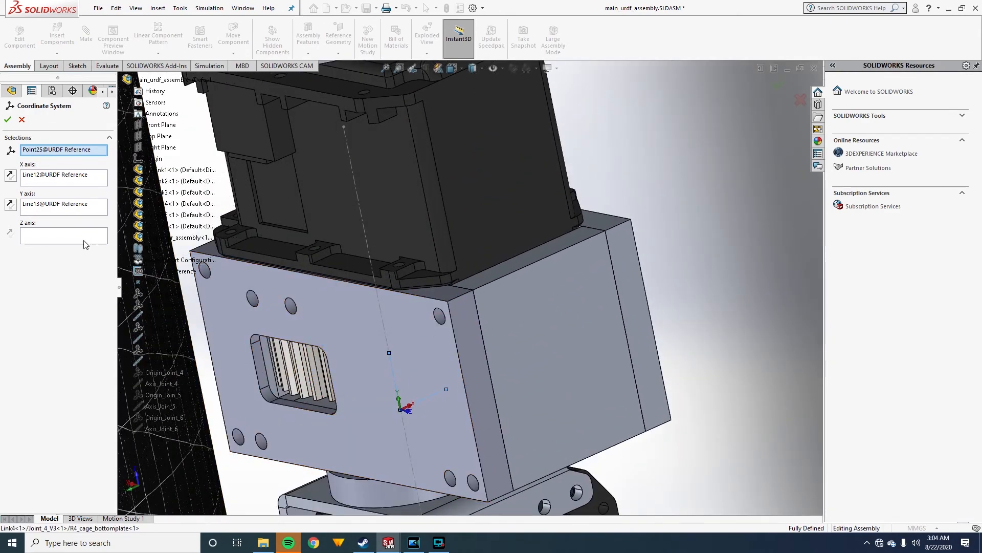
click(75, 179)
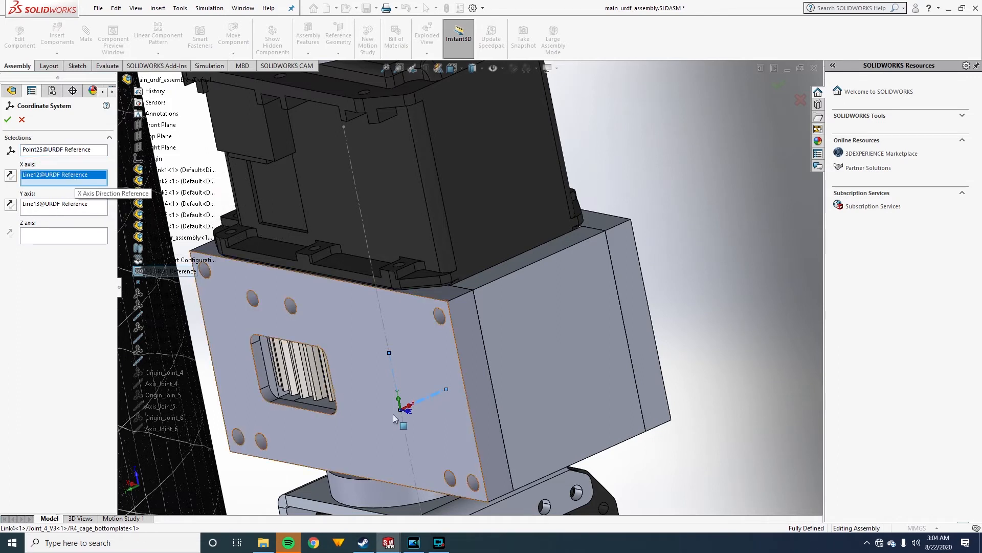
click(39, 207)
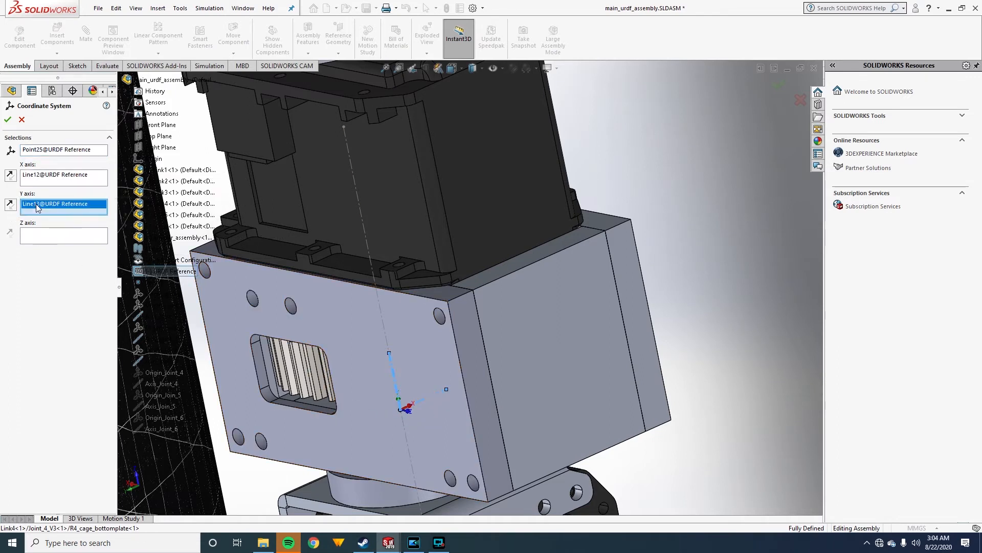
click(385, 482)
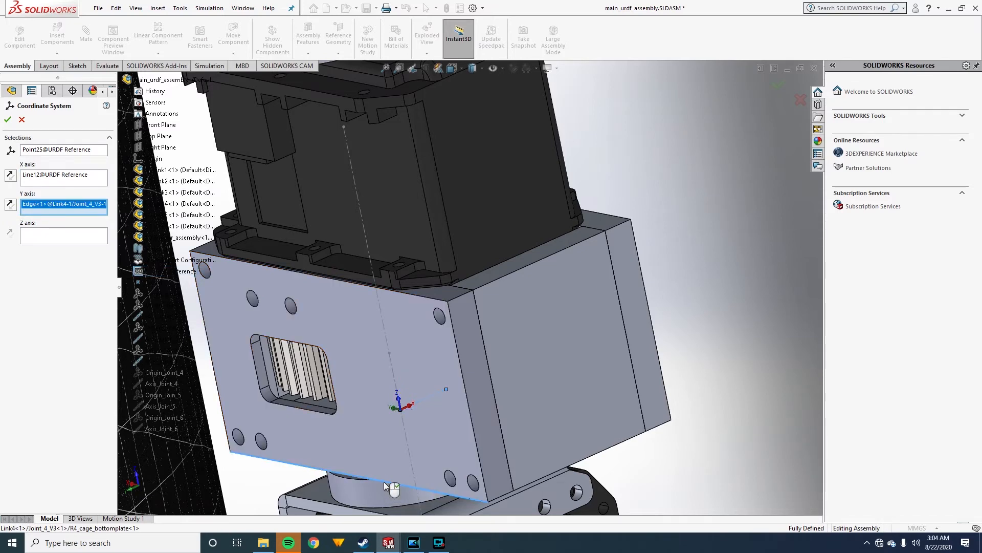
click(7, 121)
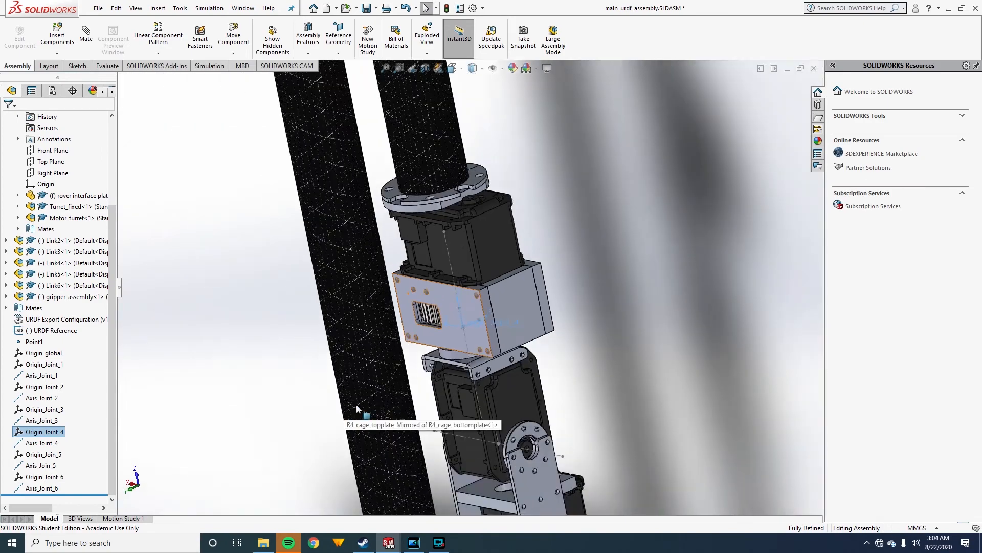
Open the Origin_Join_5 coordinate system for editing.
scroll(345, 410, up, 5)
scroll(493, 410, down, 6)
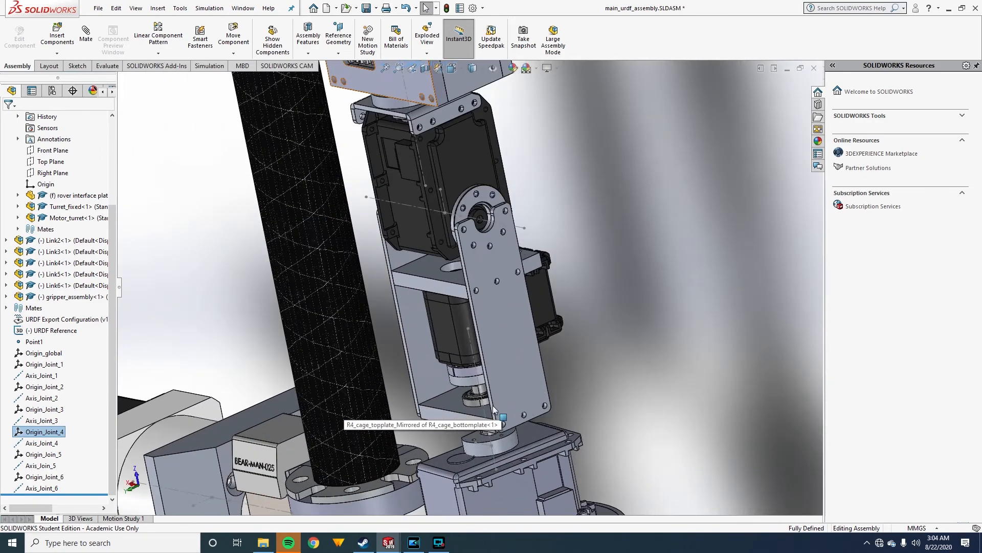
click(44, 454)
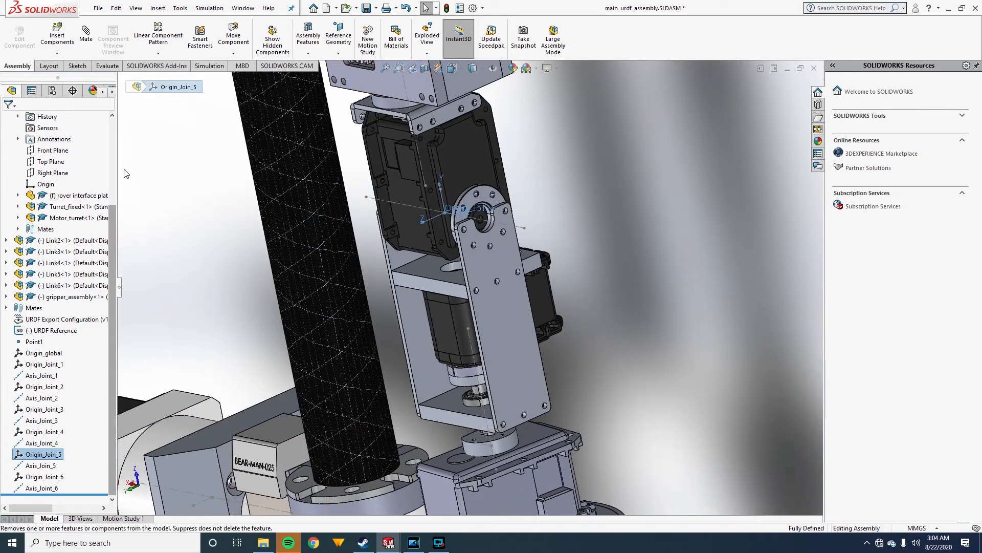
right_click(33, 449)
click(32, 348)
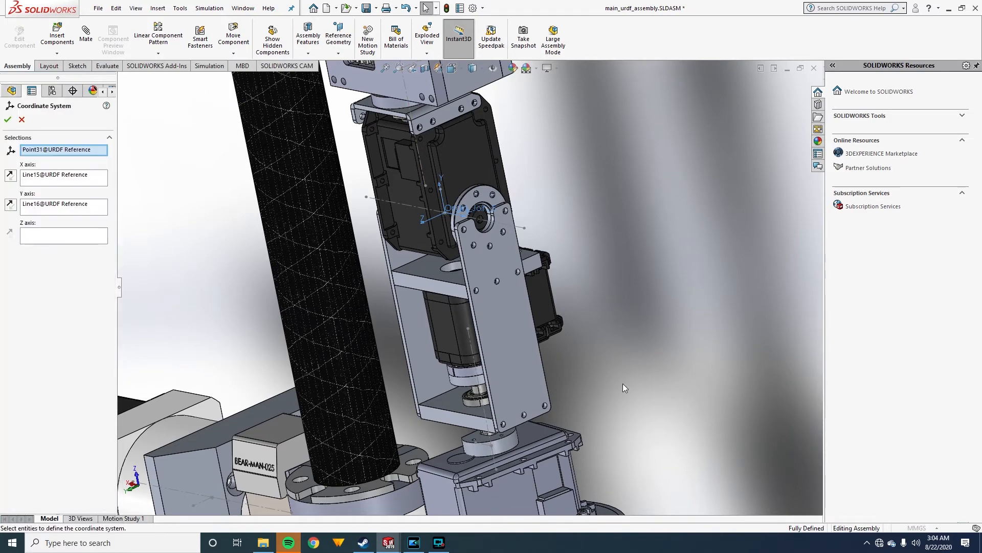
Clear the X axis and Y axis references of Origin_Join_5.
scroll(580, 407, up, 5)
scroll(493, 277, down, 10)
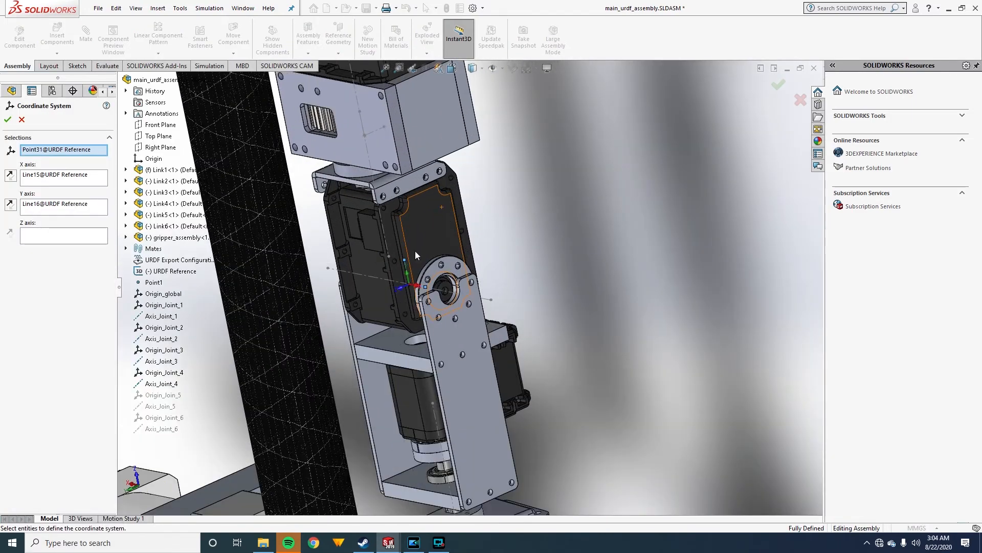
middle_drag(424, 304, 416, 312)
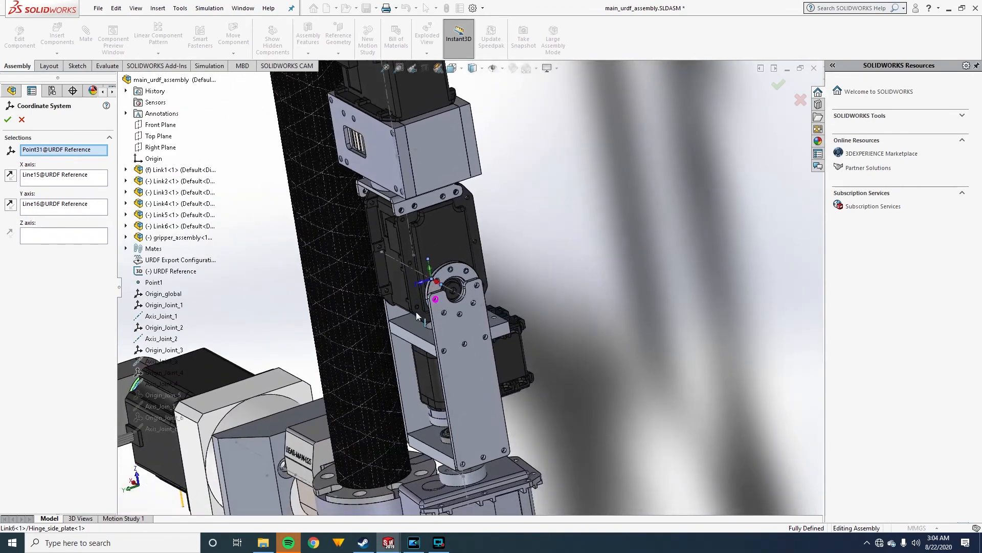
click(64, 176)
right_click(64, 176)
click(90, 193)
right_click(61, 208)
click(86, 224)
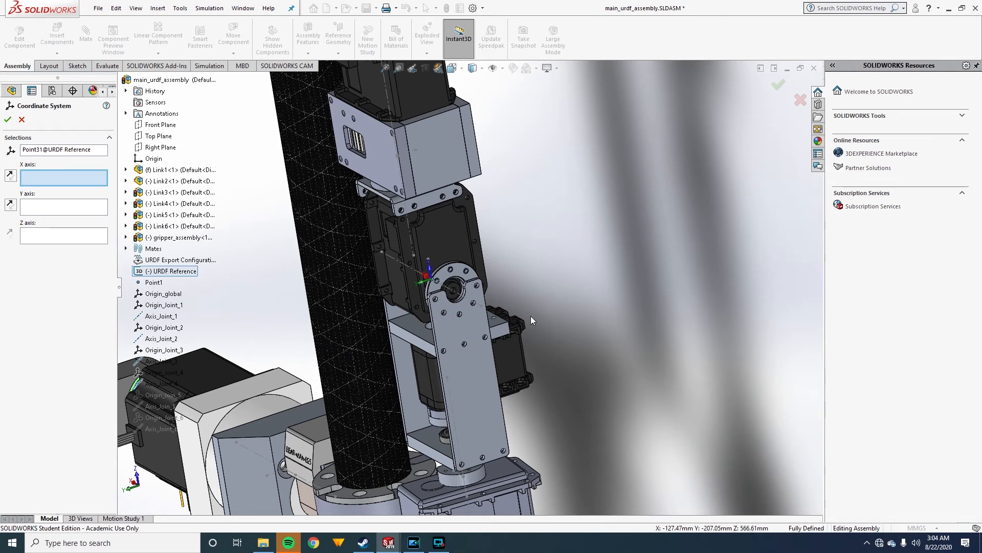
Try to align the X and Y axes of Origin_Join_5 with two edges of the hinge center plate.
click(496, 325)
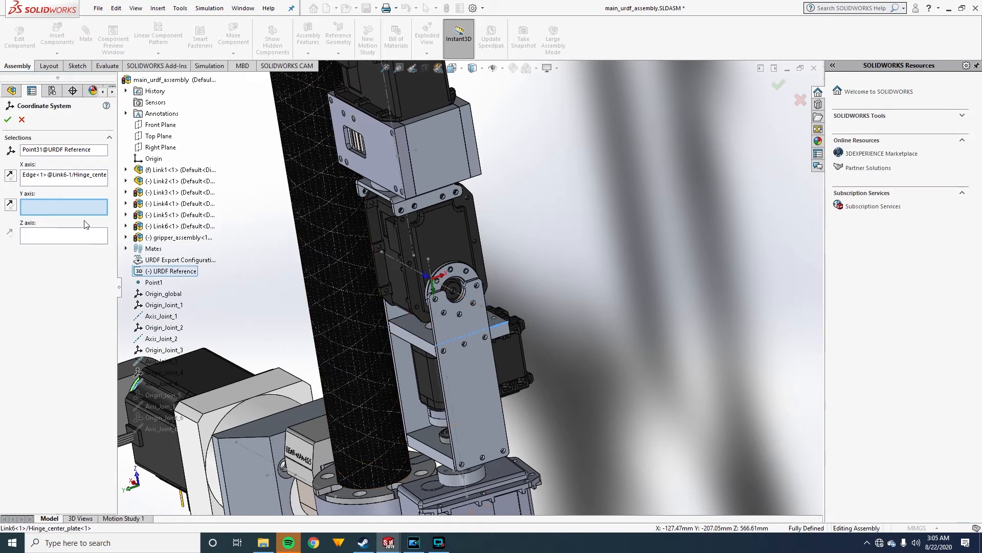
click(426, 330)
middle_drag(429, 330, 635, 362)
scroll(636, 364, up, 5)
middle_drag(504, 307, 515, 457)
scroll(505, 378, up, 2)
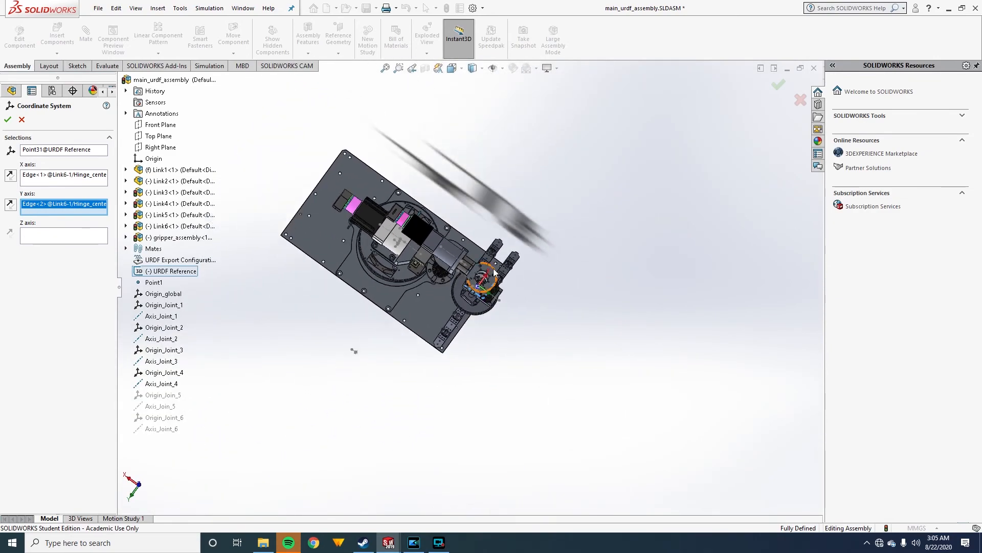
scroll(485, 279, down, 5)
Realign the X axis of Origin_Join_5 with the R4 cage side plate's upper edge and its Y axis with the bottom plate's upper edge.
click(82, 179)
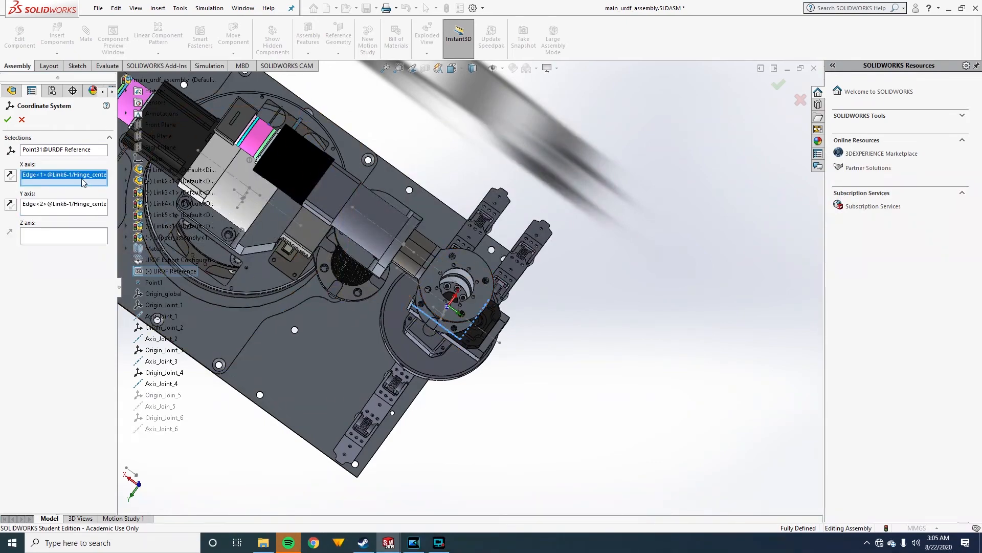
scroll(542, 426, down, 2)
middle_drag(511, 399, 492, 318)
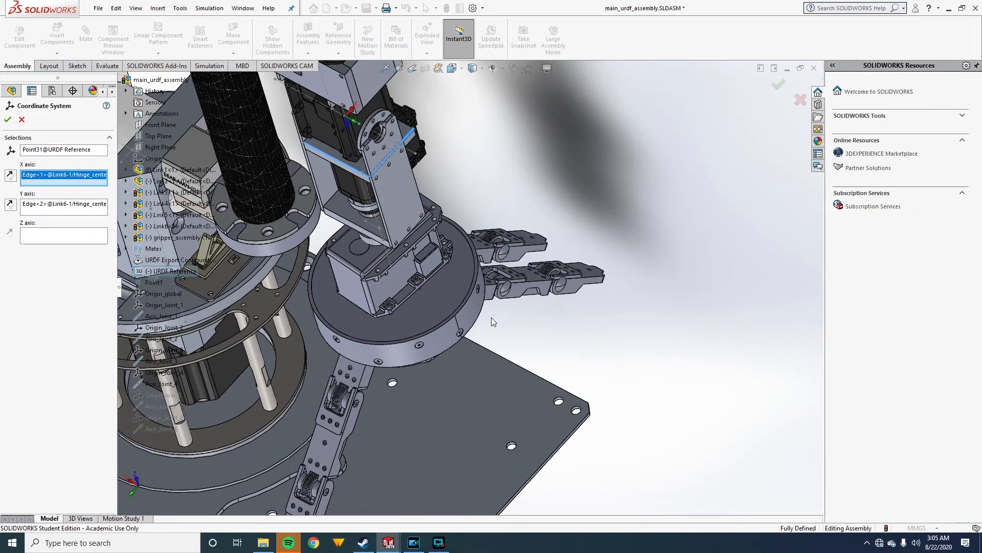
scroll(326, 76, down, 2)
scroll(330, 79, up, 5)
scroll(342, 86, down, 3)
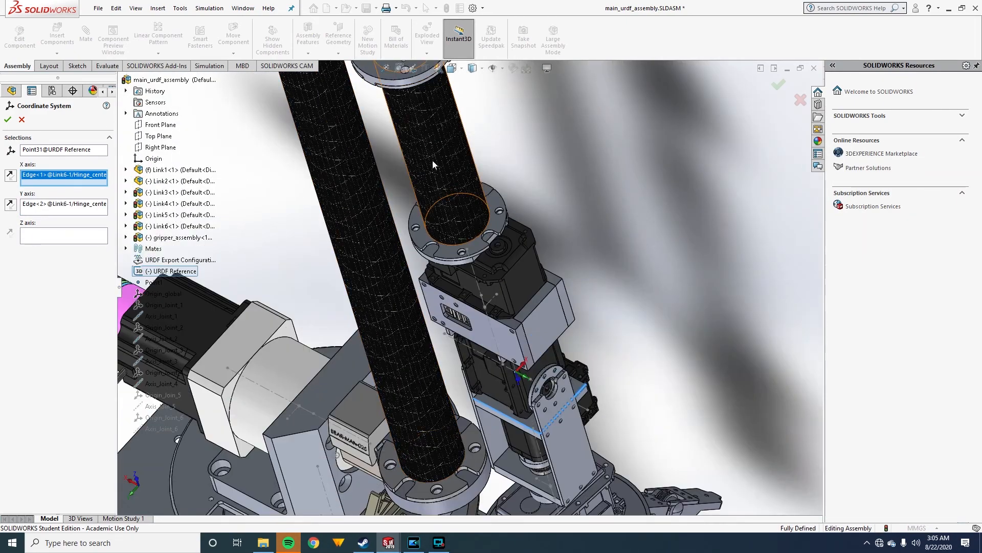
click(535, 307)
click(49, 210)
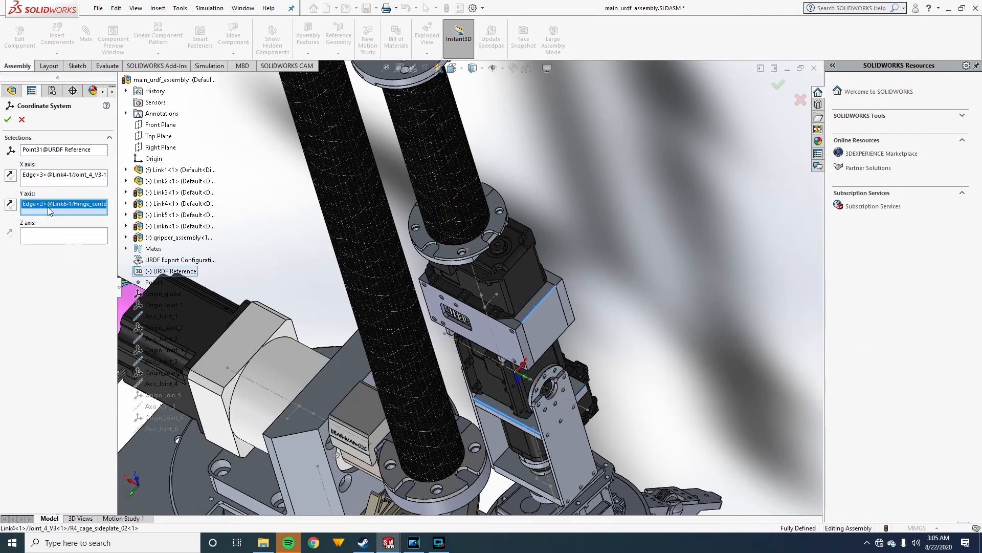
click(505, 328)
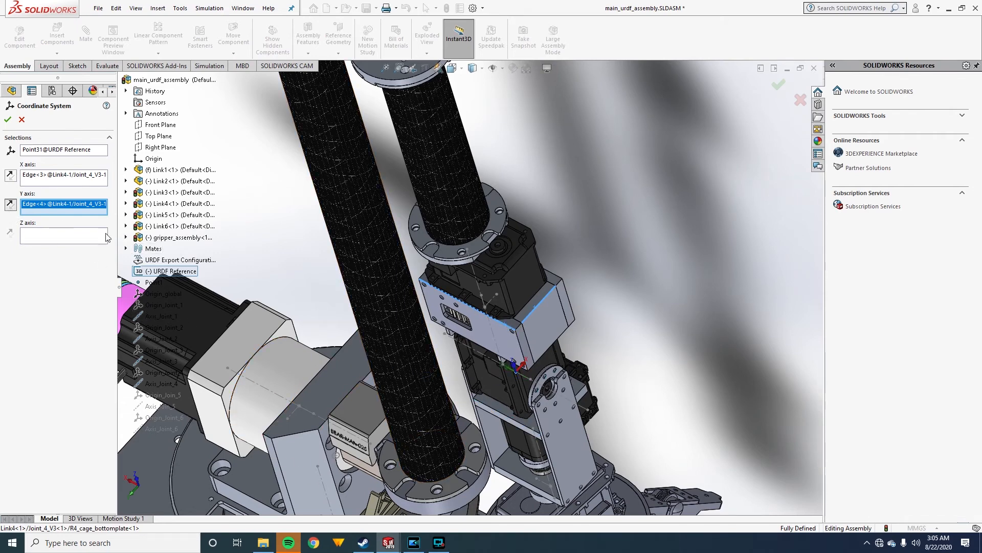
Accept the Origin_Join_5 changes and open the Origin_Joint_6 coordinate system for editing.
click(779, 85)
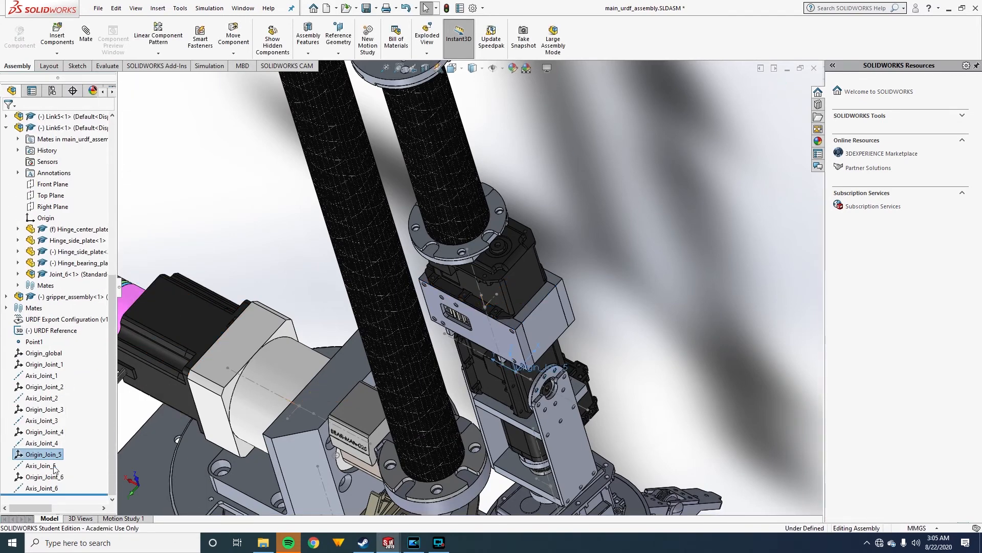
right_click(54, 482)
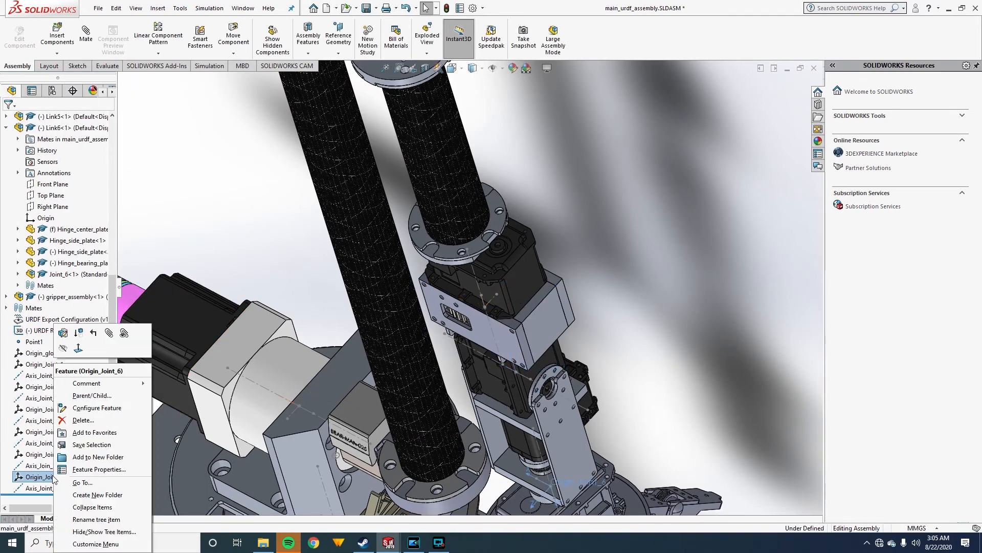
click(60, 339)
scroll(557, 480, down, 3)
scroll(540, 440, up, 3)
scroll(541, 440, down, 3)
scroll(534, 426, up, 3)
scroll(511, 386, down, 5)
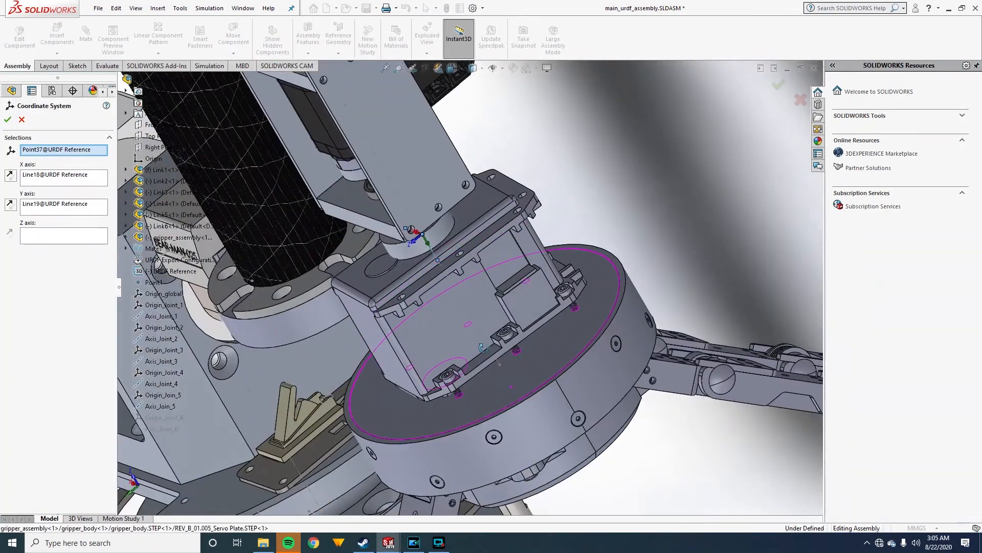
scroll(416, 222, down, 5)
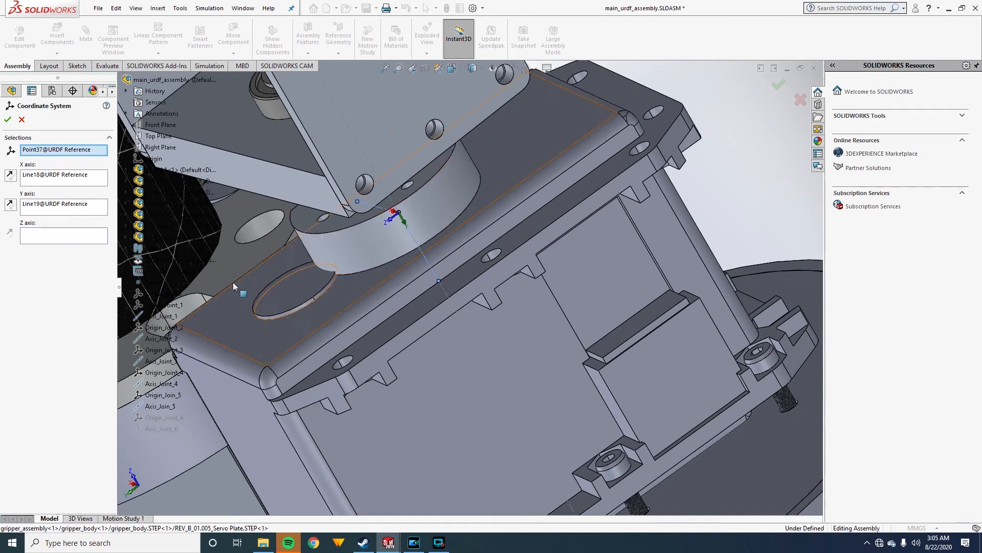
Clear the X axis and Y axis references of Origin_Joint_6.
click(42, 180)
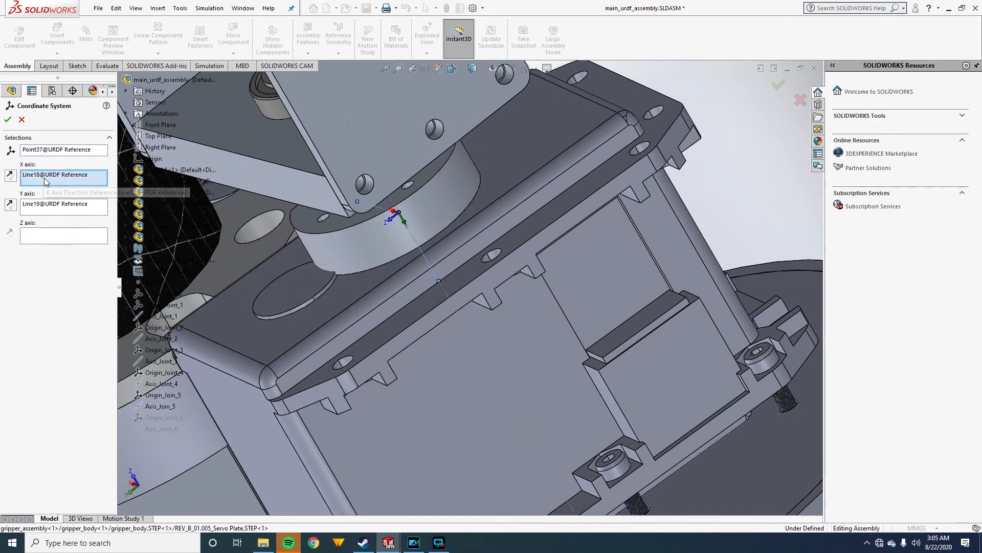
right_click(46, 178)
click(76, 186)
right_click(47, 206)
click(74, 214)
scroll(256, 233, up, 10)
scroll(259, 237, up, 3)
Realign Origin_Joint_6 with the R4 cage: X axis along the side plate's lower edge, direction reversed, and Y axis along the bottom plate's edge.
click(77, 183)
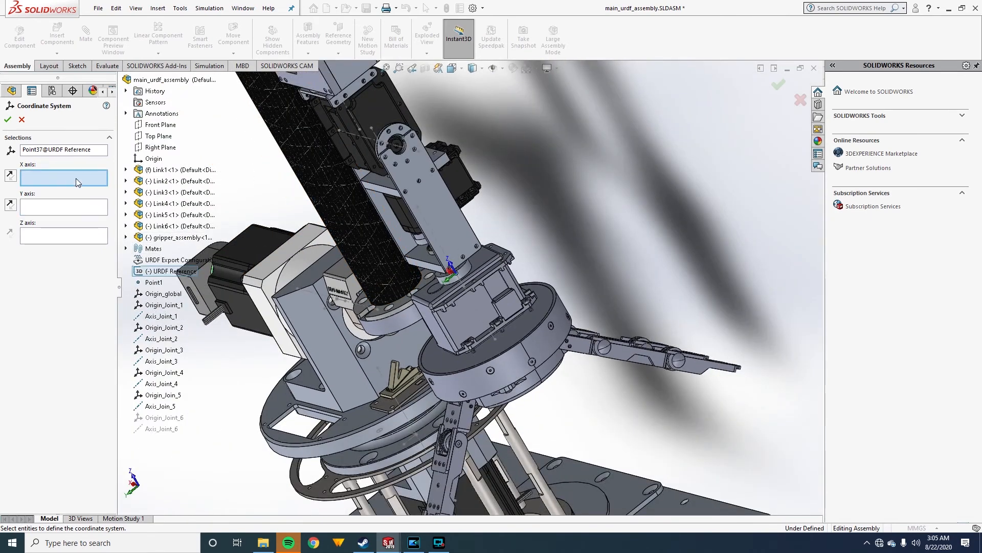
scroll(349, 165, up, 3)
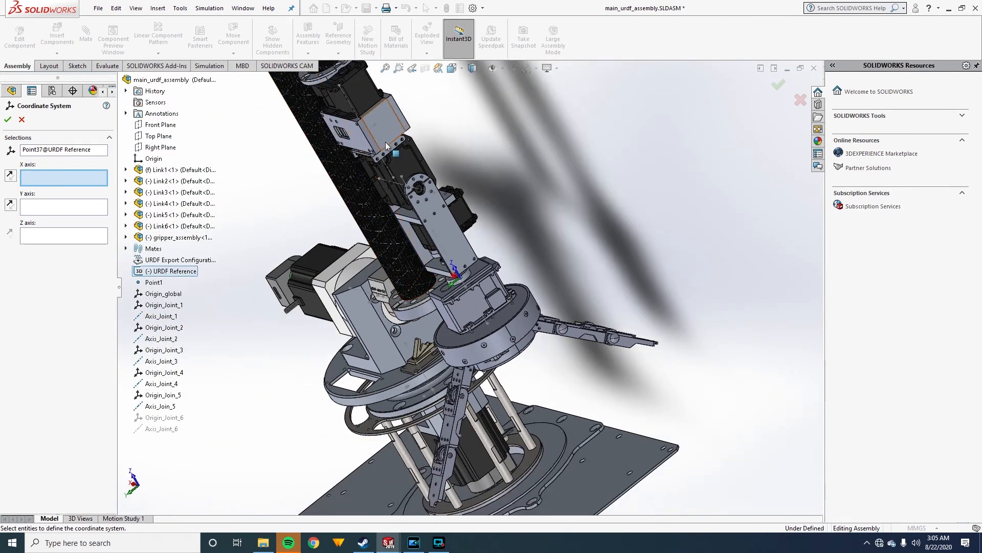
click(390, 147)
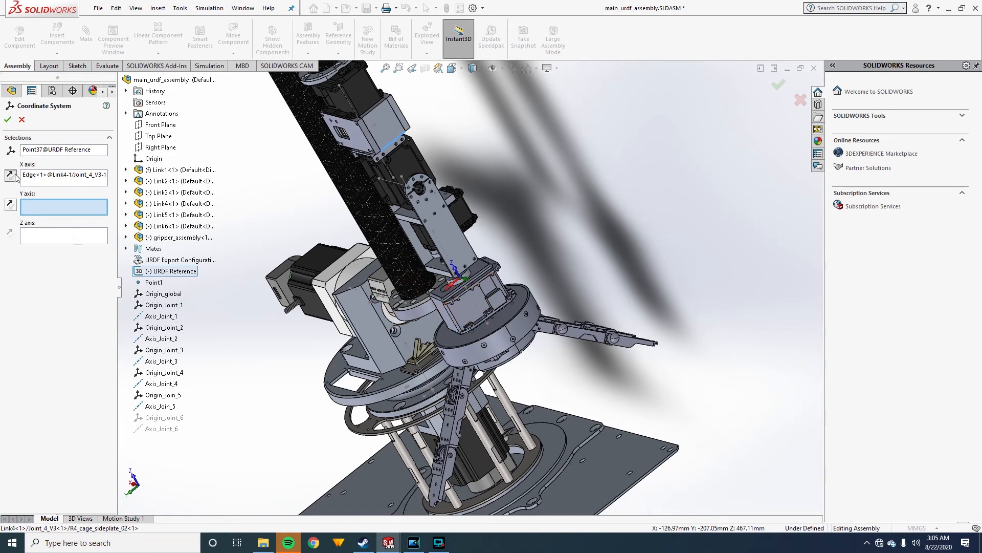
middle_drag(410, 225, 210, 223)
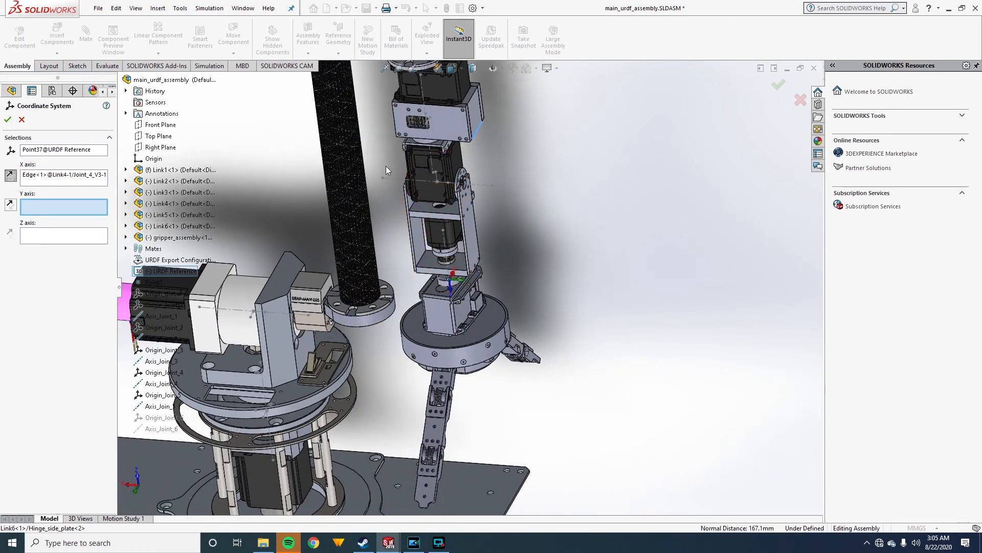
click(450, 140)
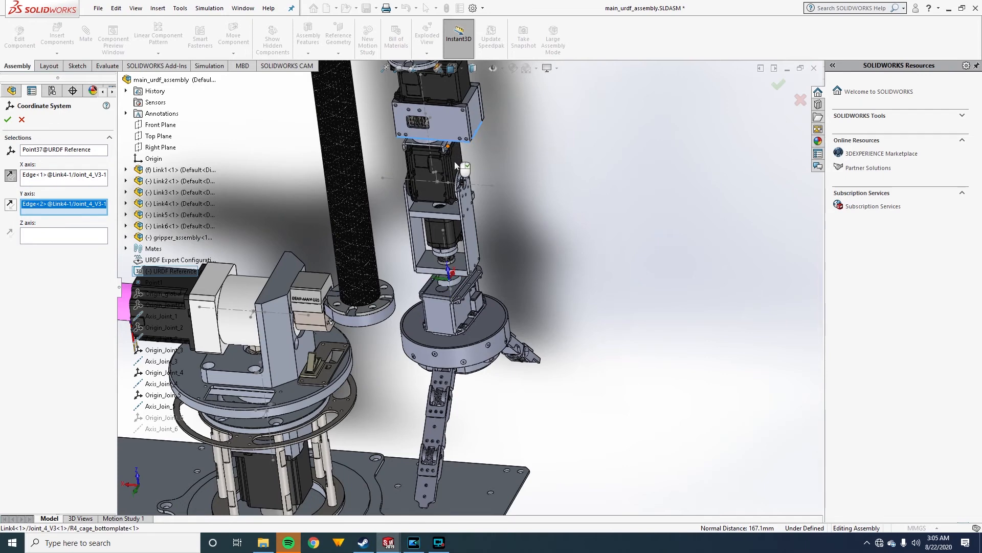
middle_drag(475, 320, 256, 276)
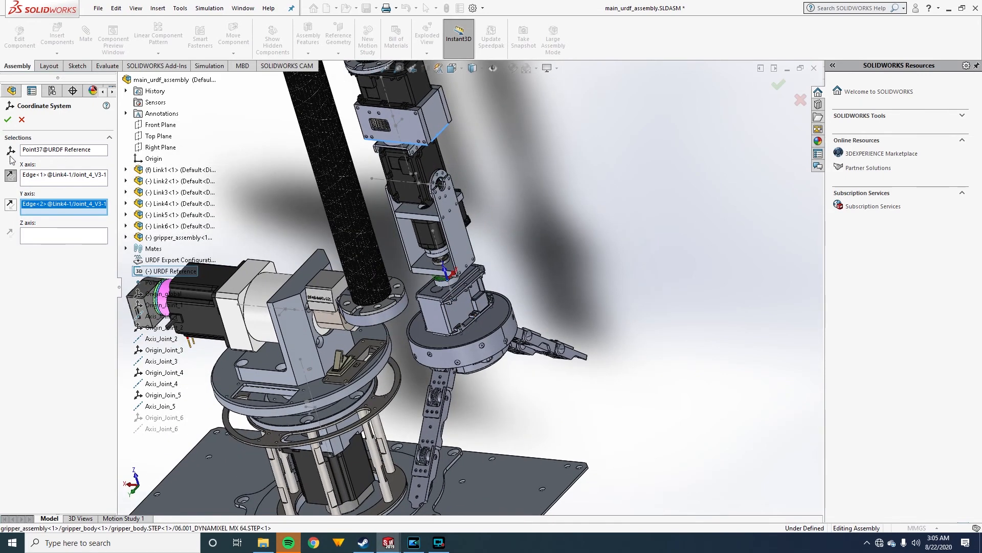
click(9, 120)
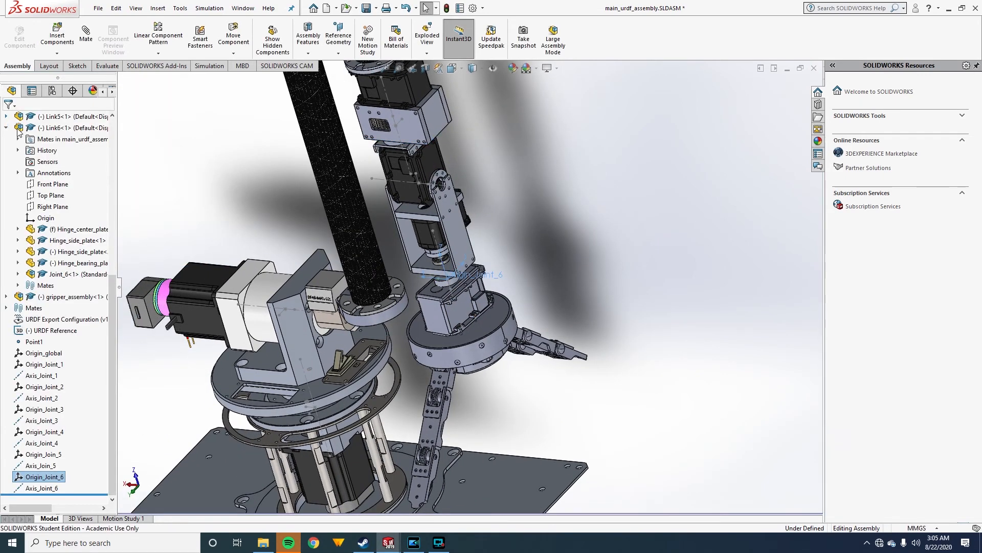
Cancel the open URDF export at the joint properties page and save the changed export configuration.
mouse_move(400, 532)
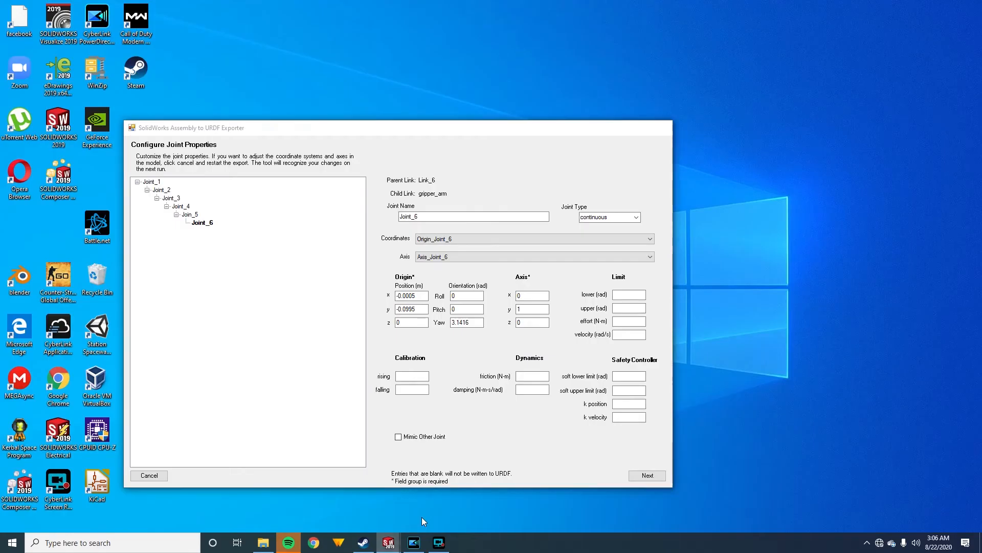
click(422, 517)
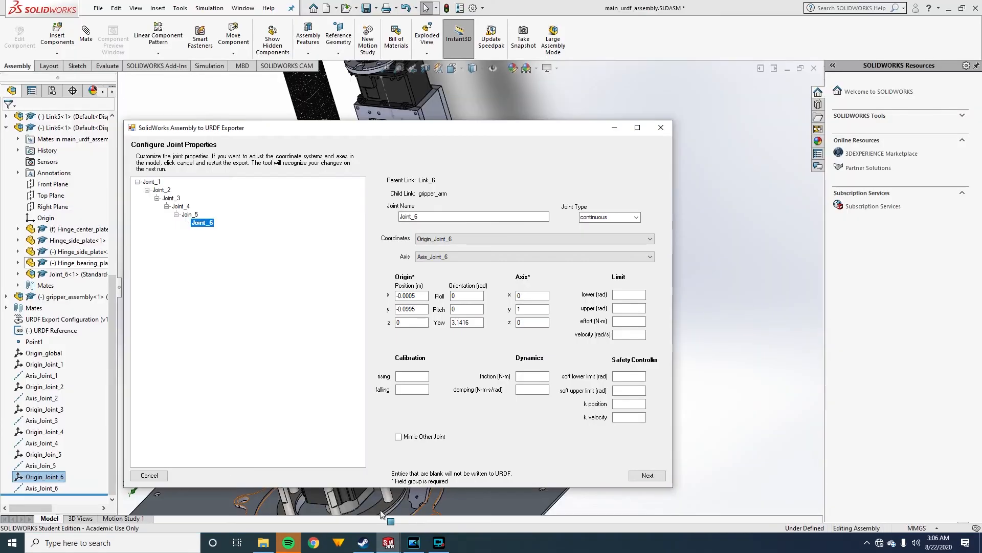
click(143, 477)
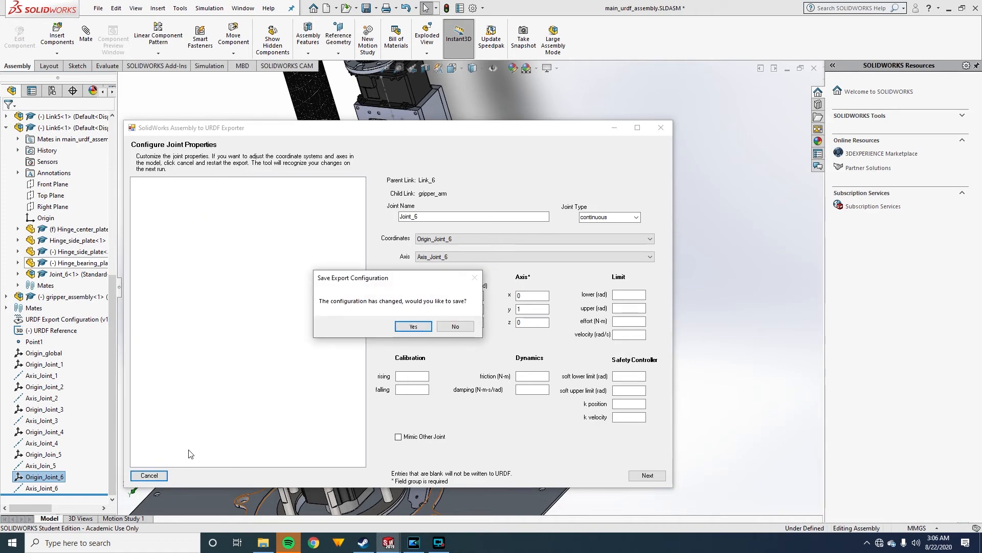
click(417, 328)
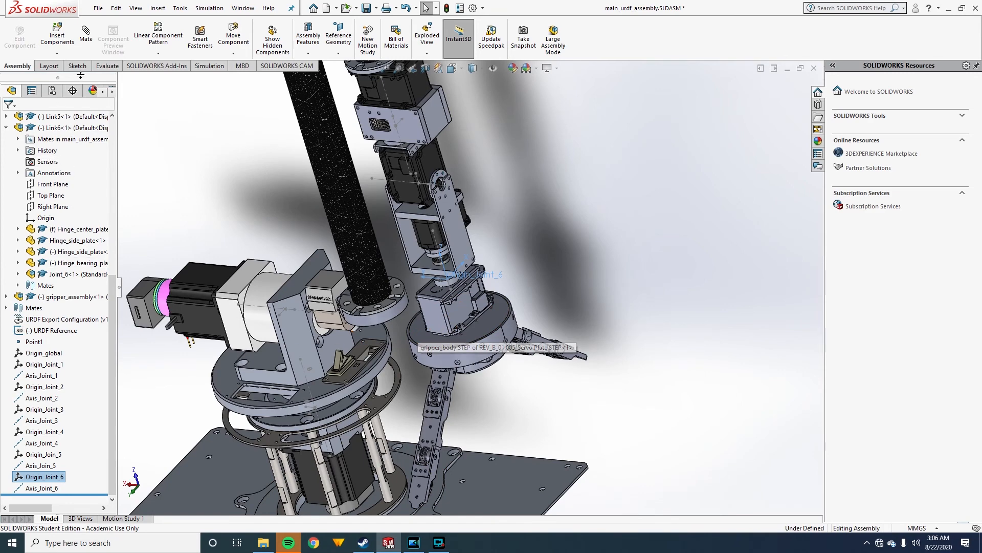
Restart the URDF export of the assembly and generate the export preview from the saved link configuration.
click(98, 9)
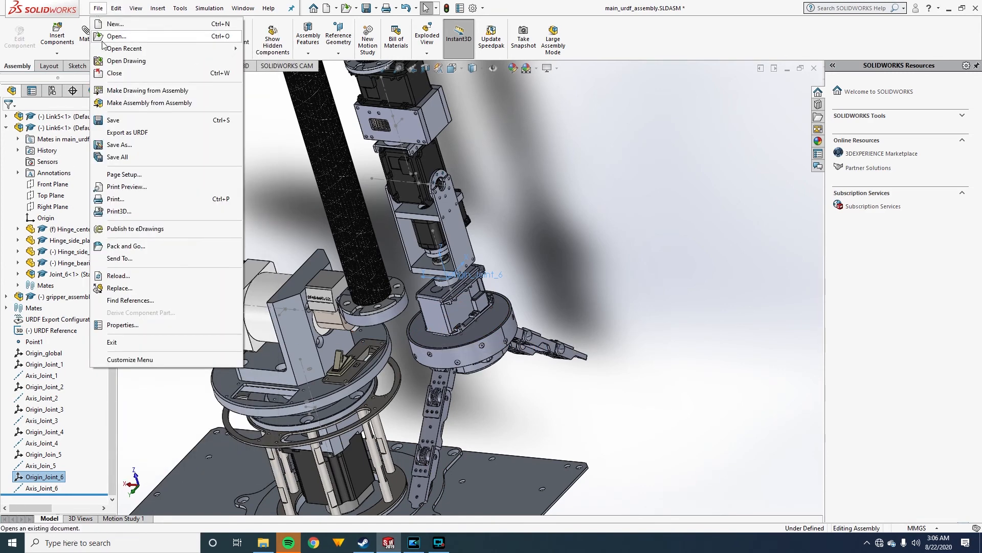
click(114, 132)
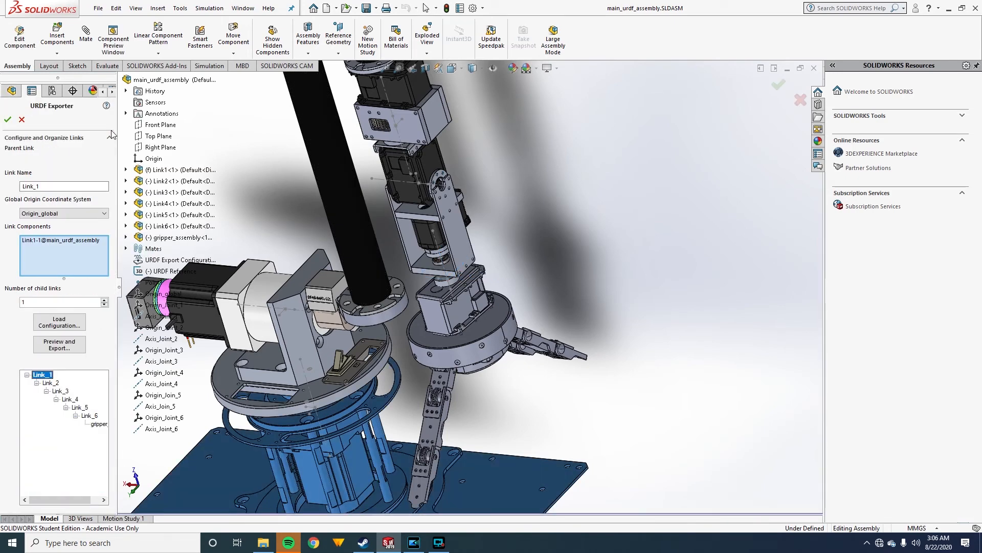
click(70, 348)
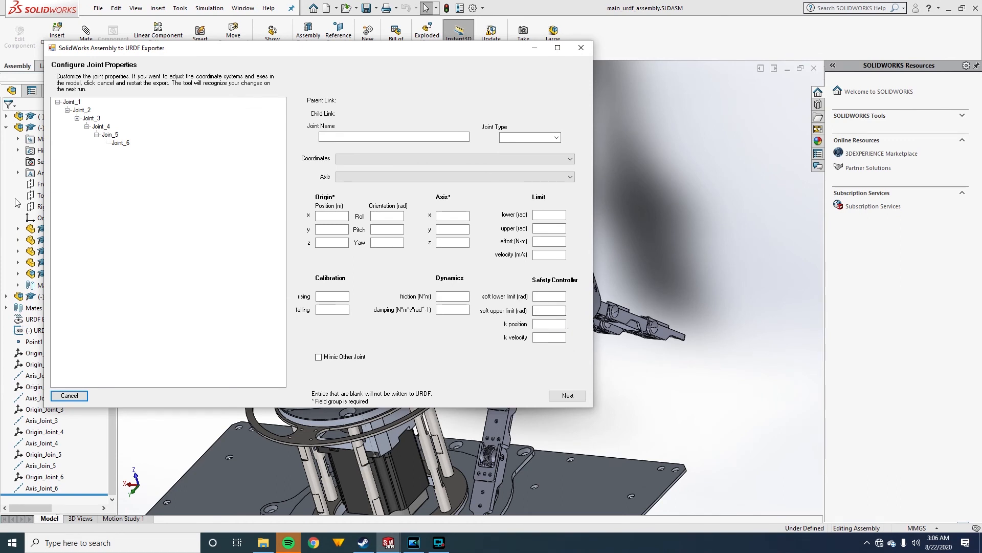
Check the origin, orientation and axis values of each joint from Joint_1 to Joint_6.
double_click(70, 103)
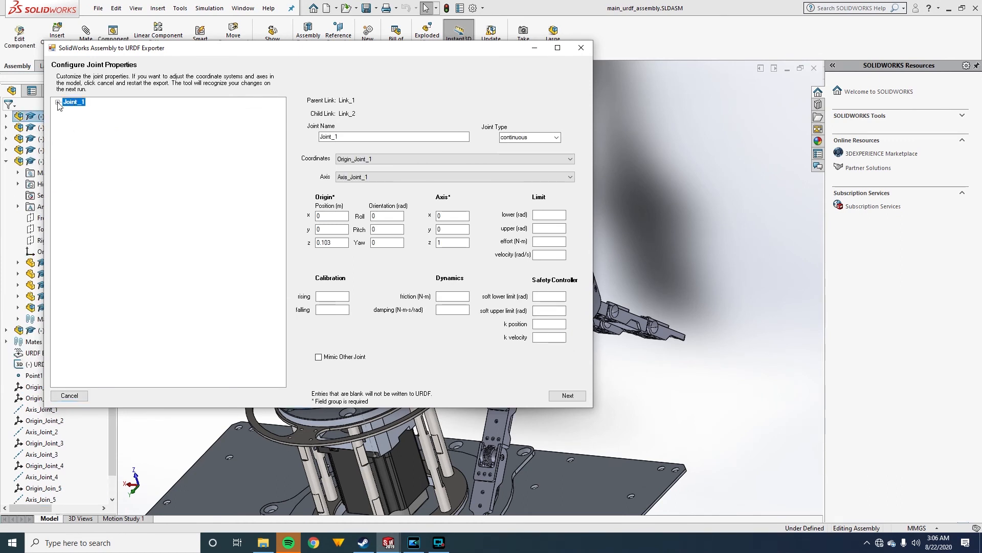
click(58, 103)
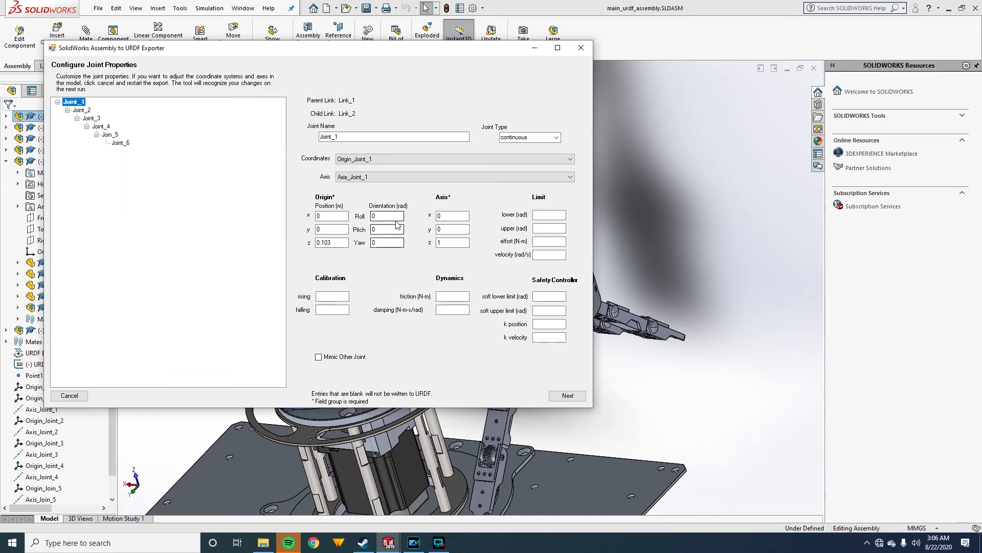
click(82, 110)
click(94, 119)
click(100, 127)
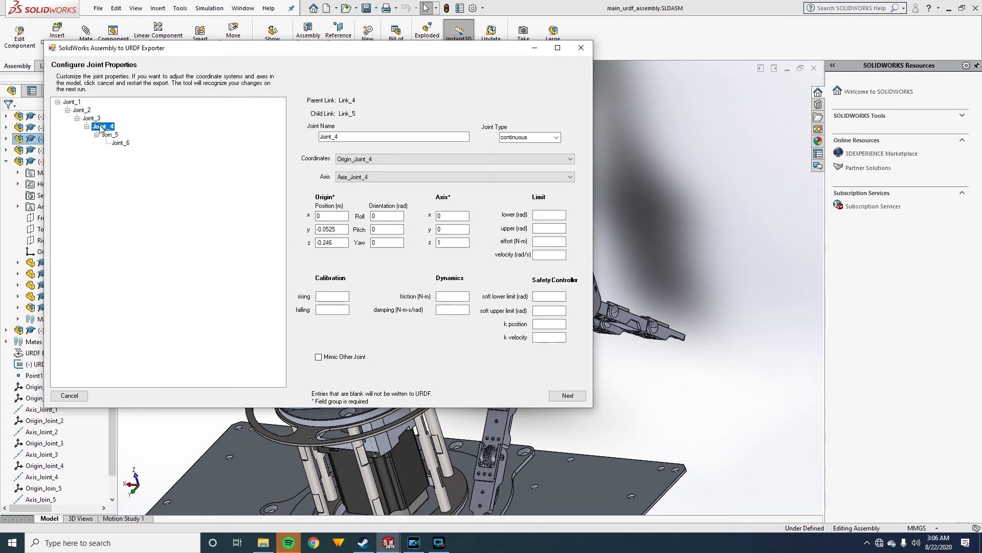
click(110, 135)
click(121, 144)
click(111, 135)
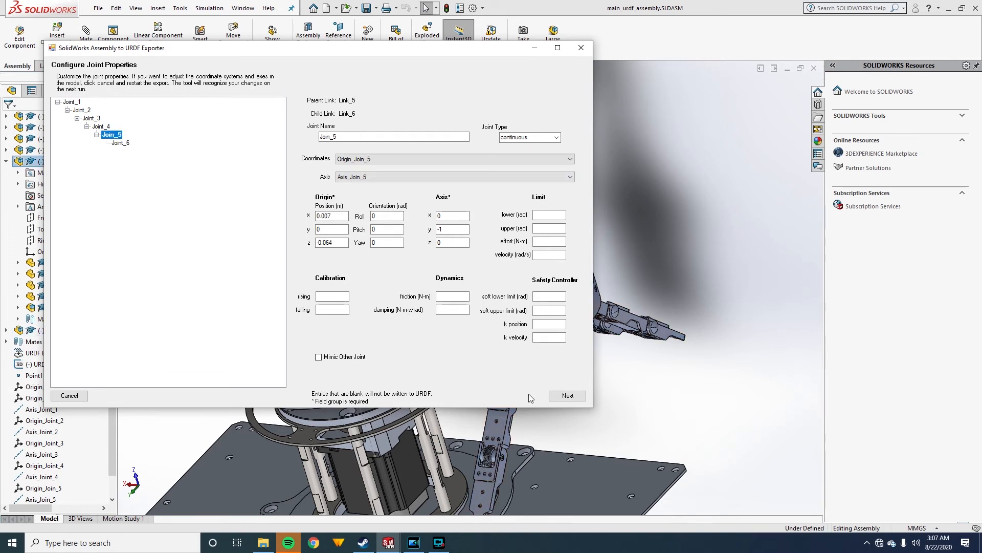
Continue to the link properties and review the inertial and mesh settings of the links down to gripper_arm.
click(567, 395)
click(67, 103)
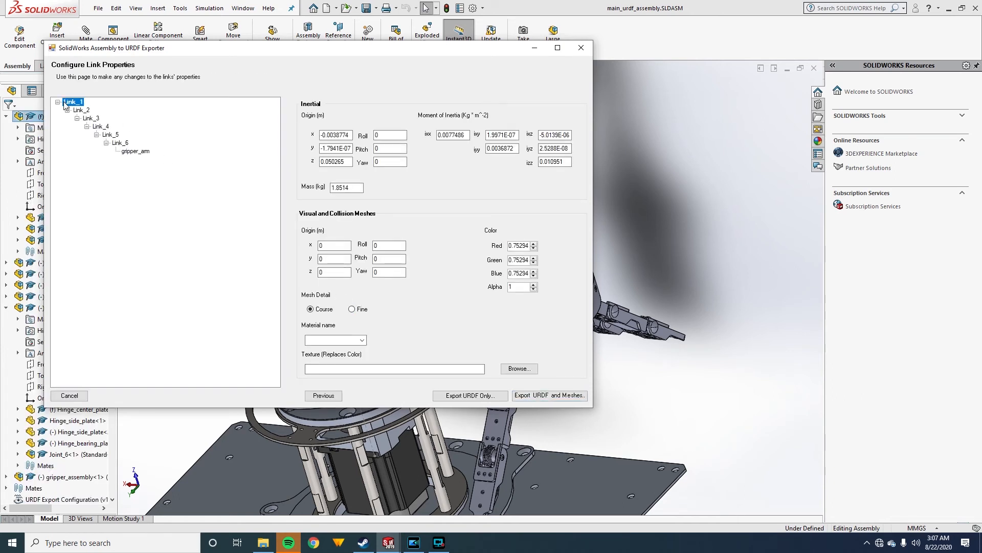
click(81, 110)
click(101, 127)
click(110, 135)
click(118, 143)
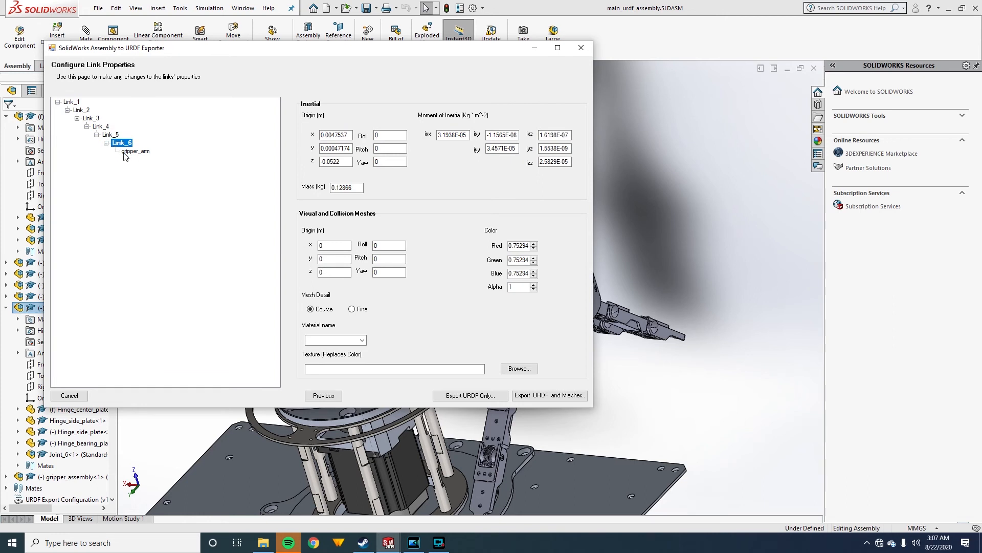
click(127, 153)
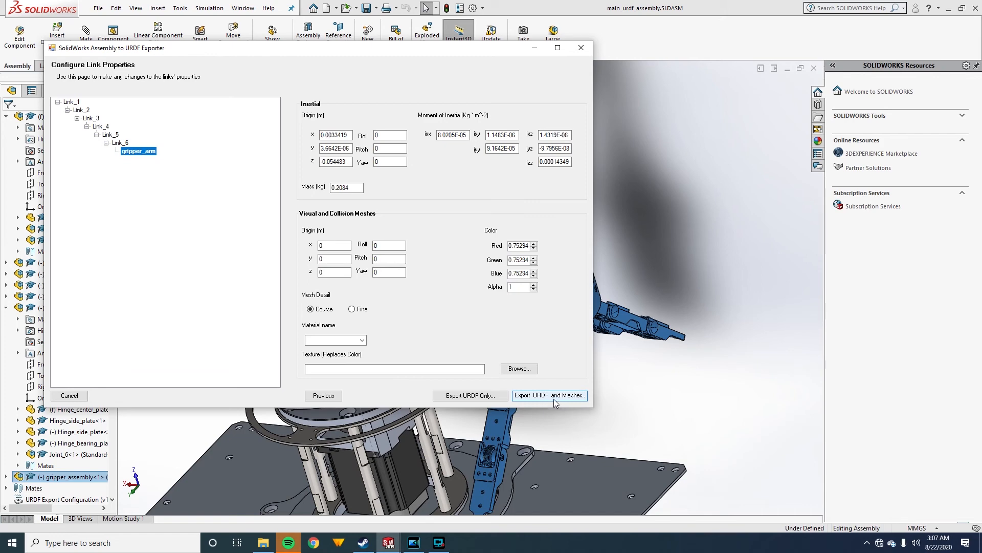
Start exporting the URDF with meshes and choose the destination folder D:\MSE19\BEAR\CAD\Manipulator\Manipulator\URDF-Model\urdf-files.
click(538, 399)
scroll(205, 271, down, 2)
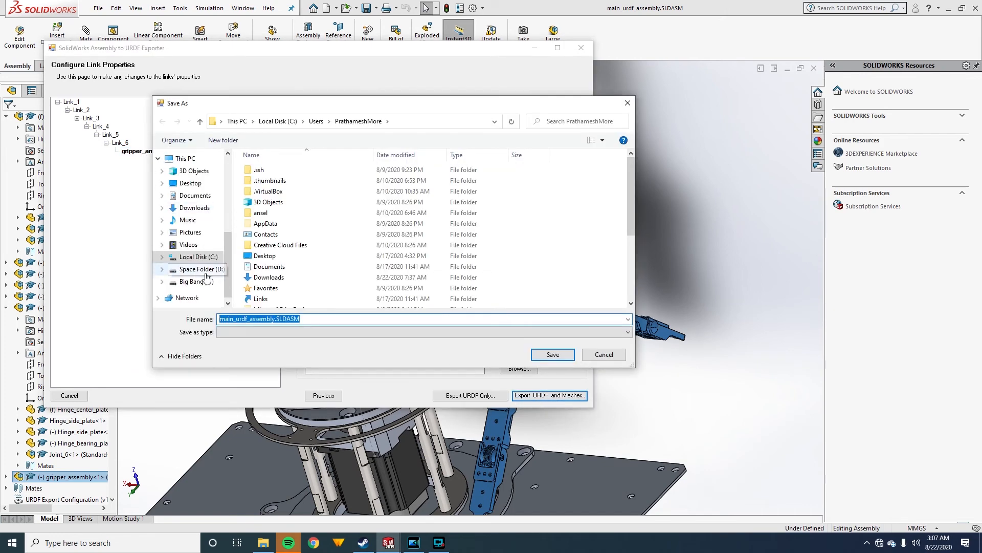
click(200, 269)
double_click(266, 180)
double_click(262, 170)
double_click(261, 169)
double_click(271, 170)
click(163, 122)
double_click(262, 180)
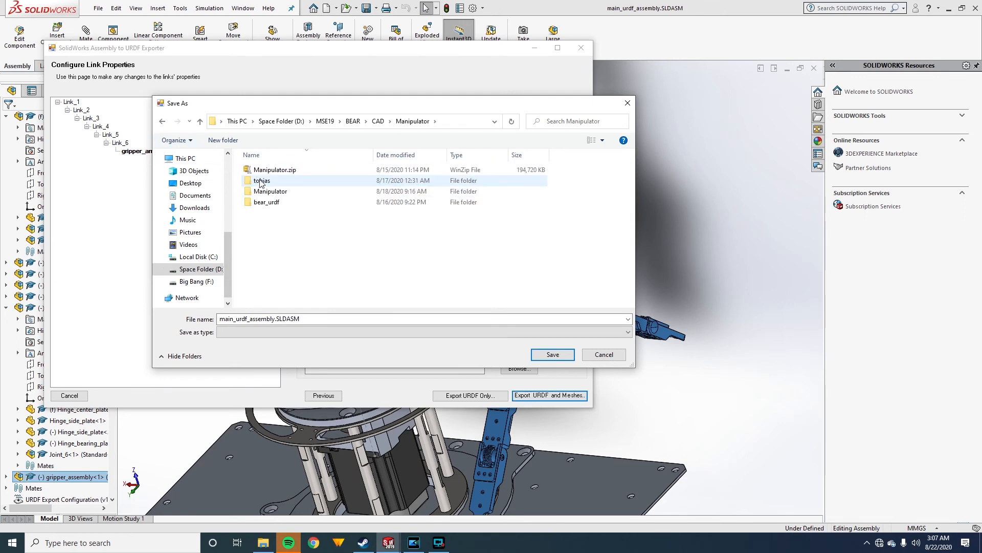
double_click(264, 191)
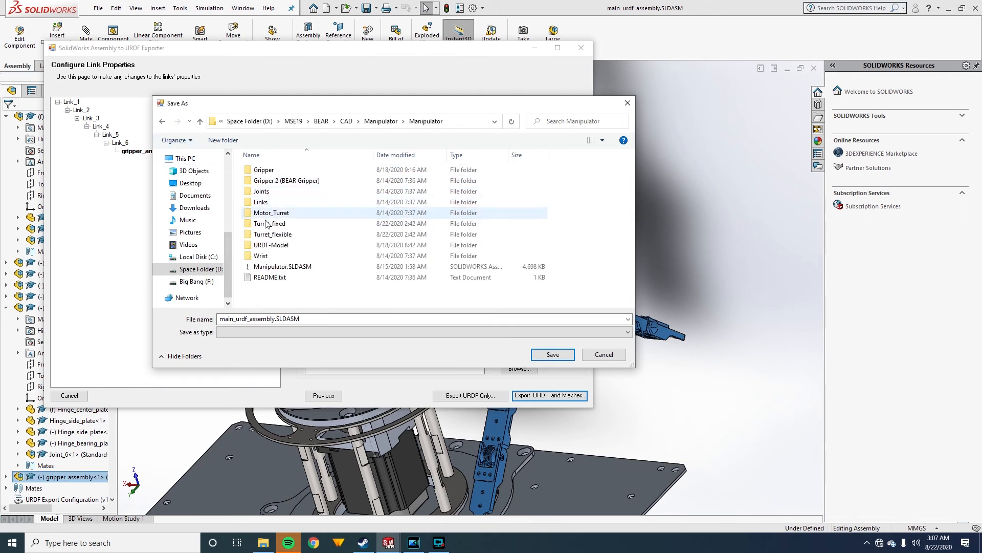
double_click(270, 245)
double_click(267, 266)
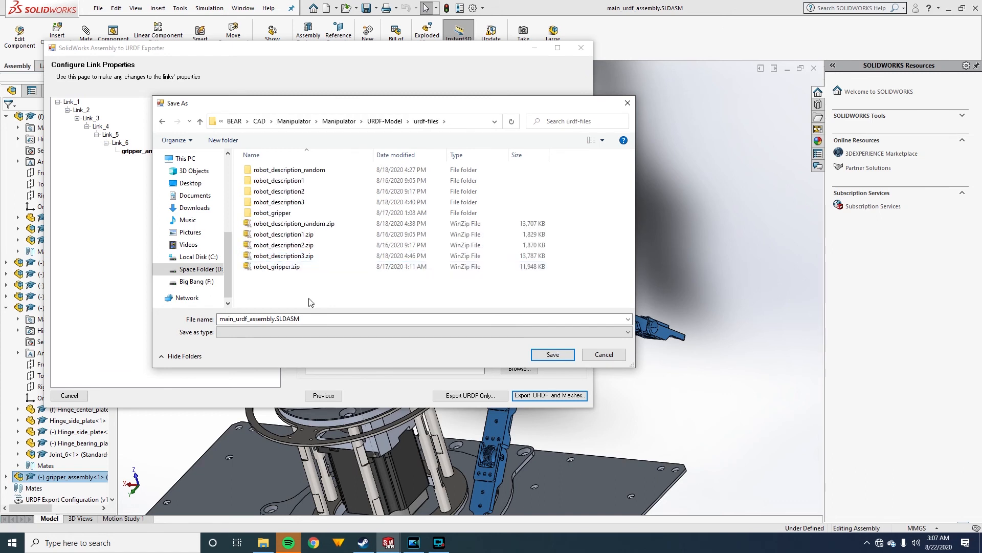
Name the URDF package urdf_screencast, save it and confirm its creation.
double_click(316, 319)
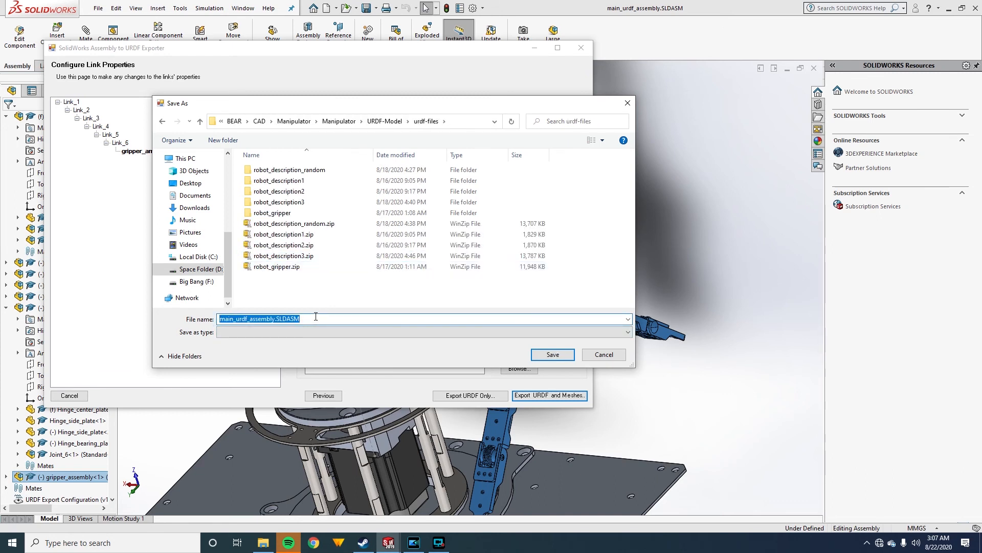
text(urdf_screencast)
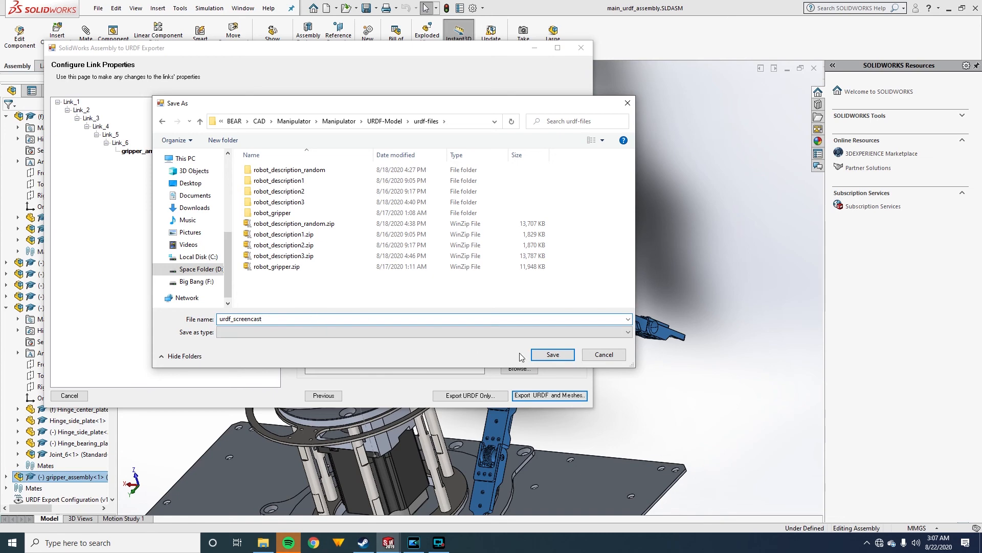
click(548, 354)
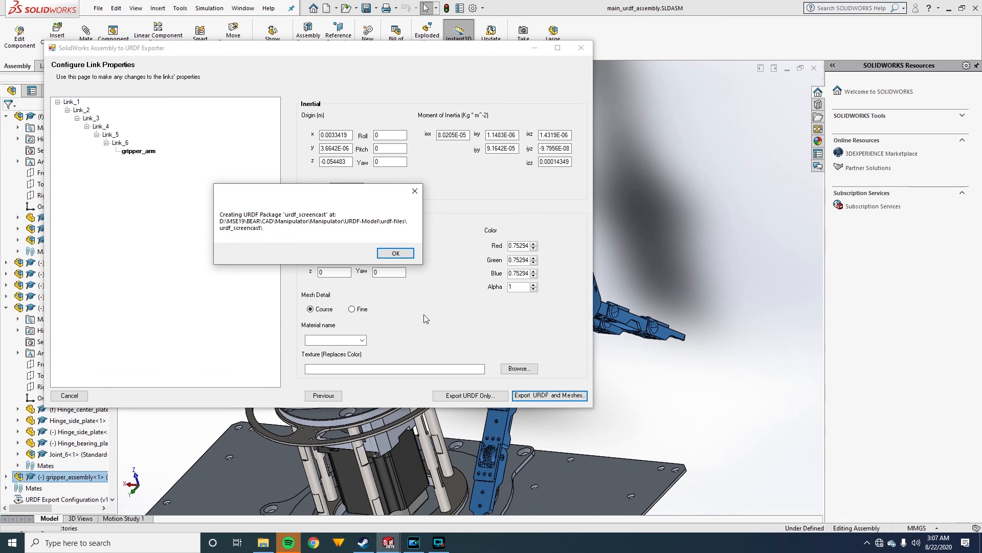
click(391, 254)
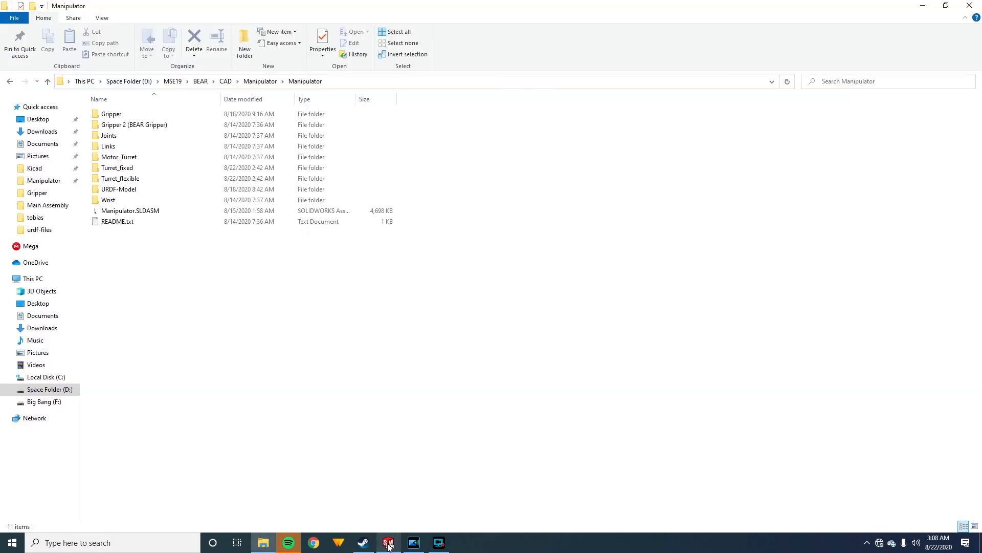
click(385, 541)
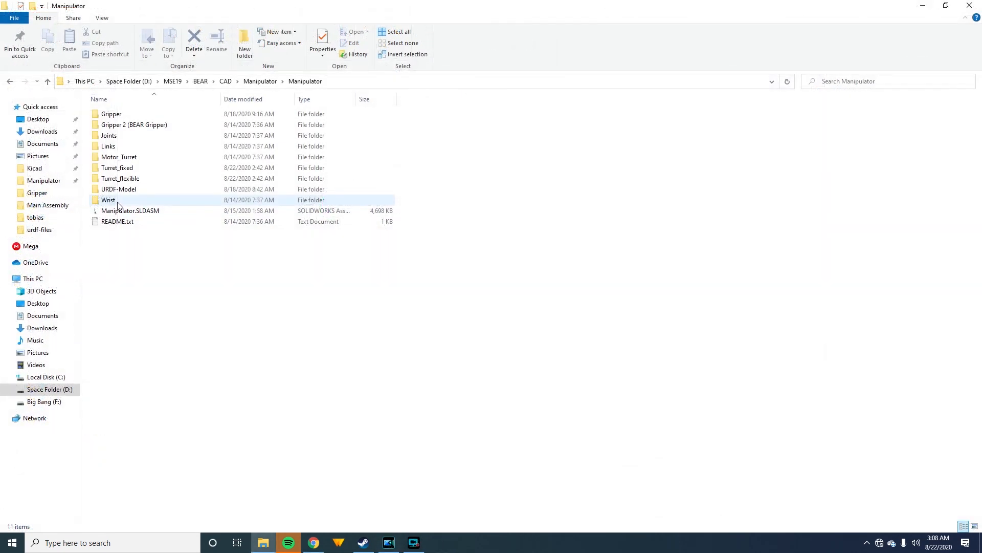
Browse from the Manipulator folder into URDF-Model and open its urdf-files folder.
double_click(117, 200)
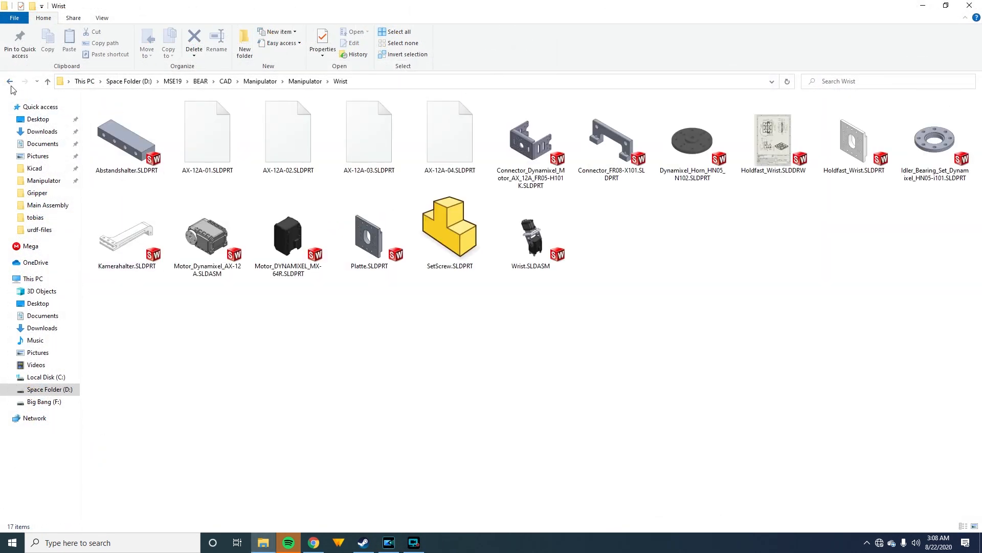
click(10, 81)
double_click(121, 189)
double_click(129, 214)
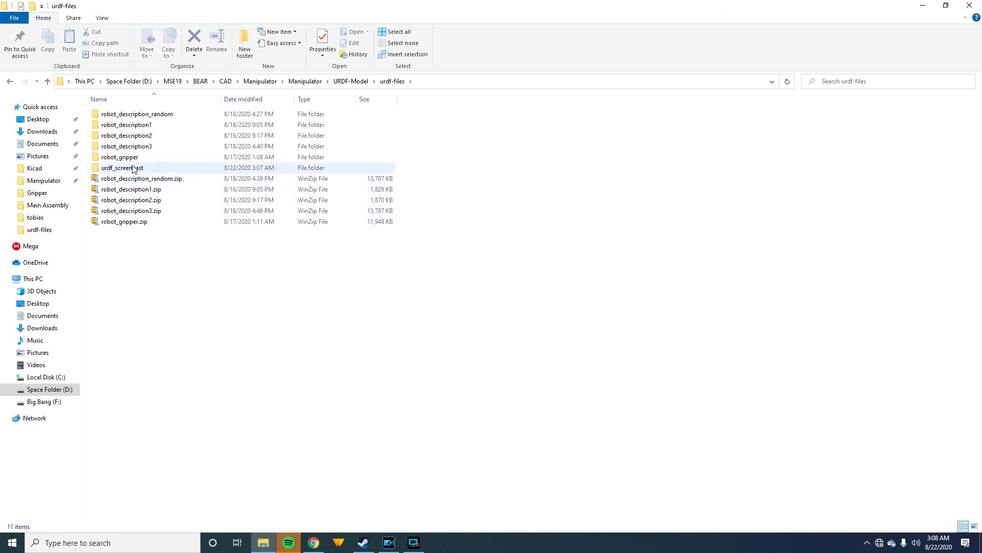
Compress the urdf_screencast folder into urdf_screencast.zip with the WinZip evaluation version and select the new archive.
right_click(134, 168)
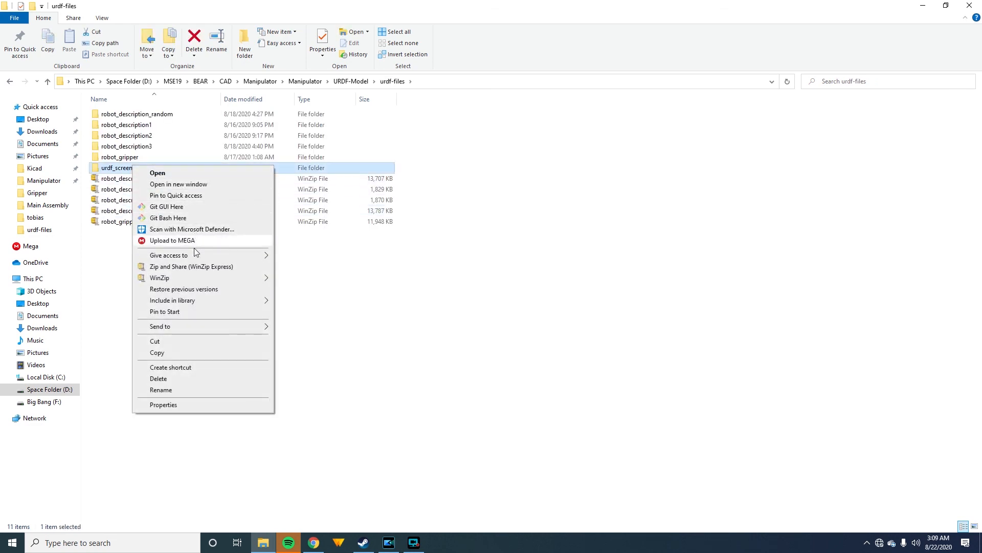
mouse_move(205, 278)
click(348, 290)
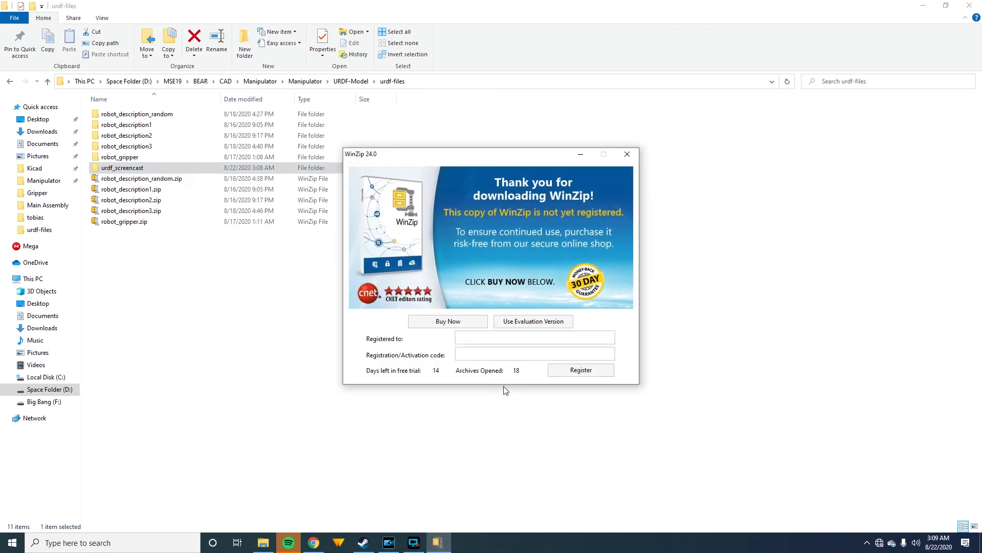
click(537, 324)
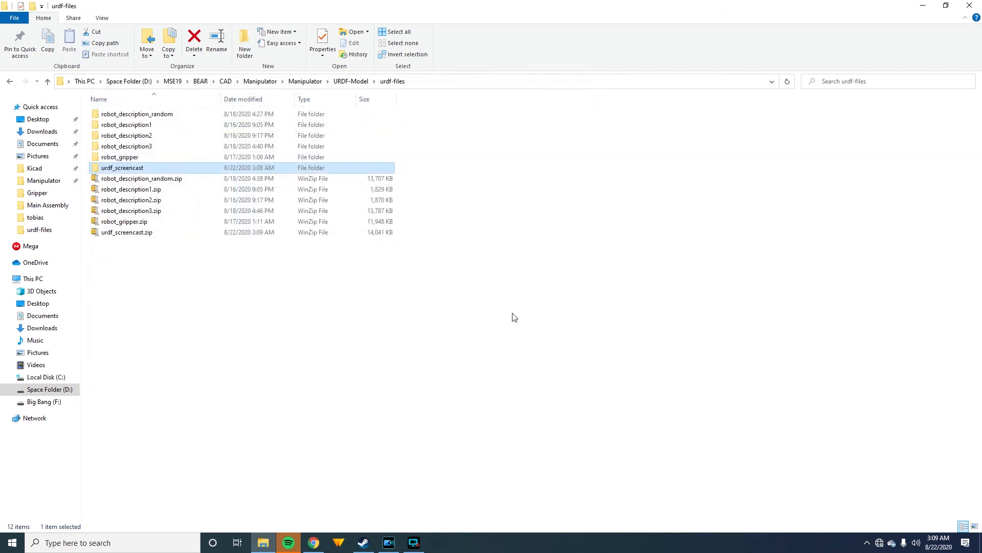
click(123, 234)
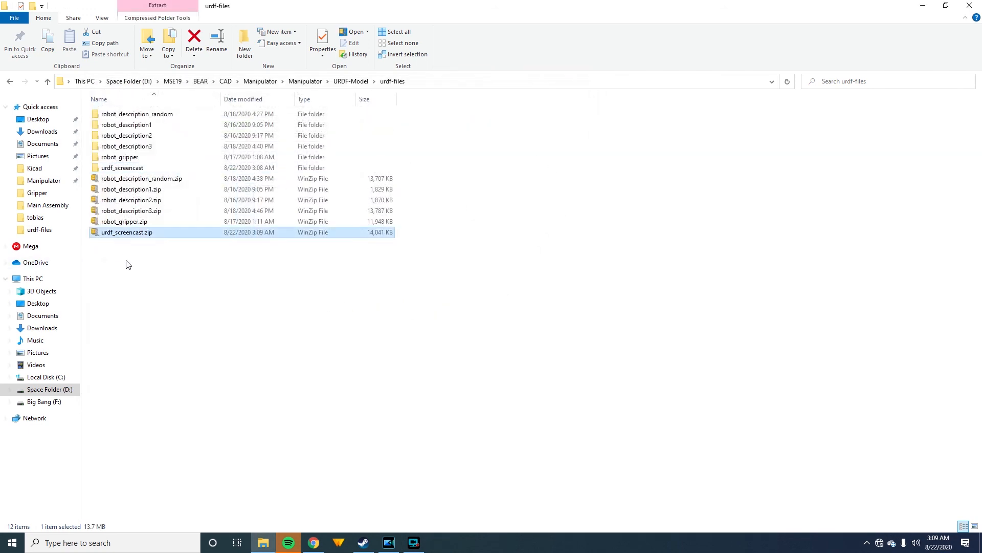
click(160, 248)
click(126, 233)
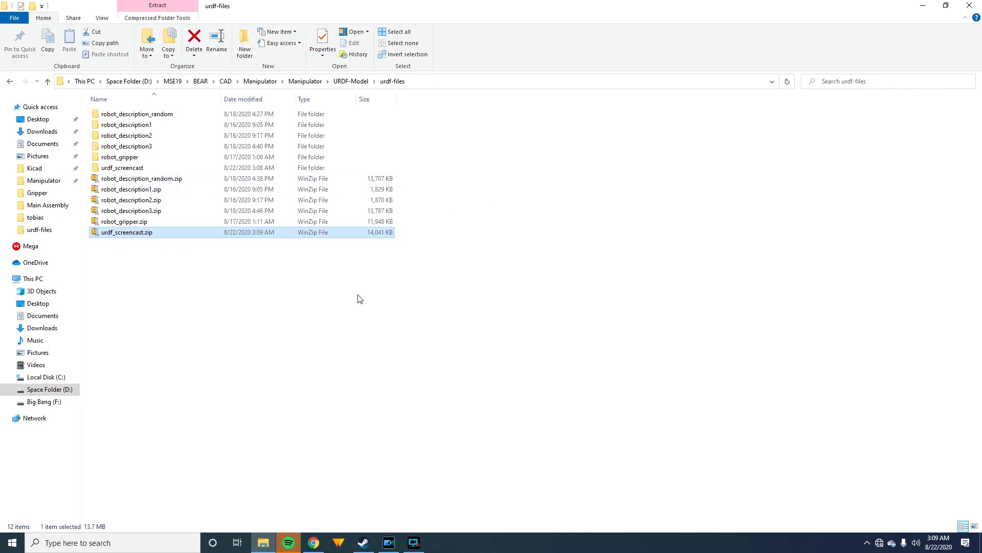